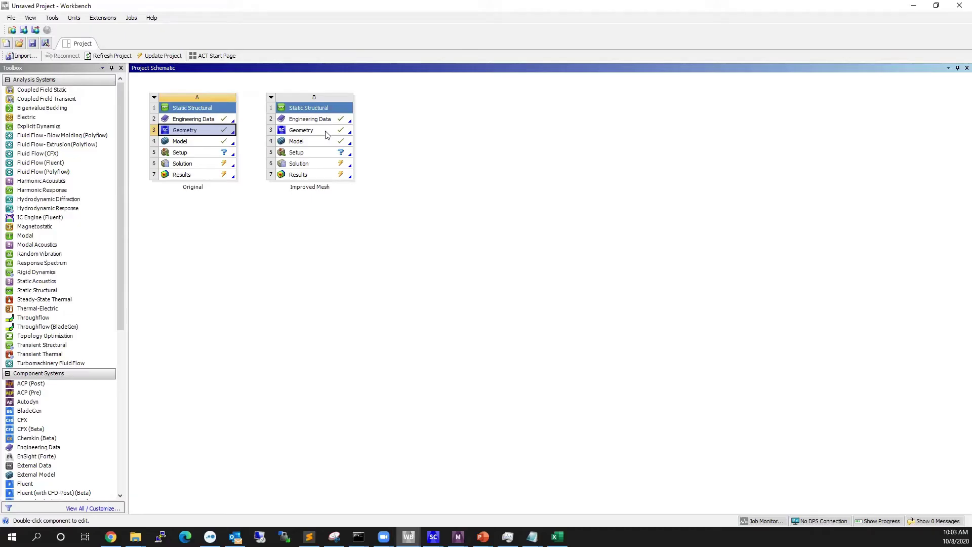
- Switch to the SpaceClaim window of the Original system and look over the flanged pipe elbow from several sides
click(433, 536)
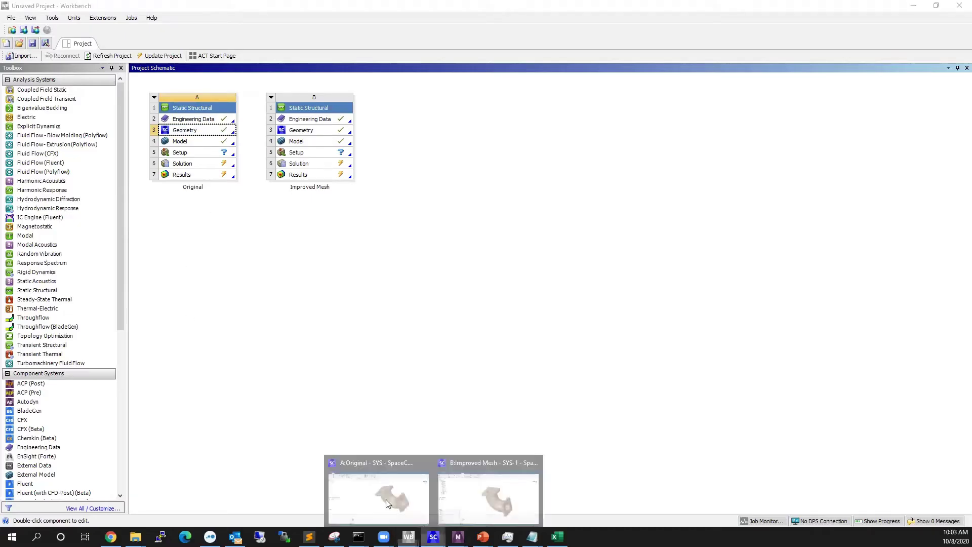
click(385, 501)
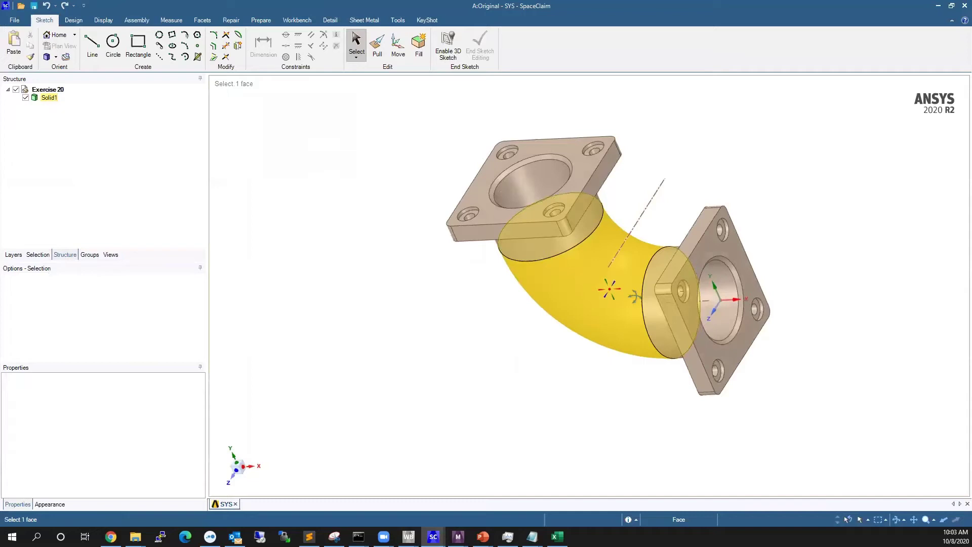
middle_drag(634, 297, 677, 253)
ctrl+middle_drag(668, 343, 523, 298)
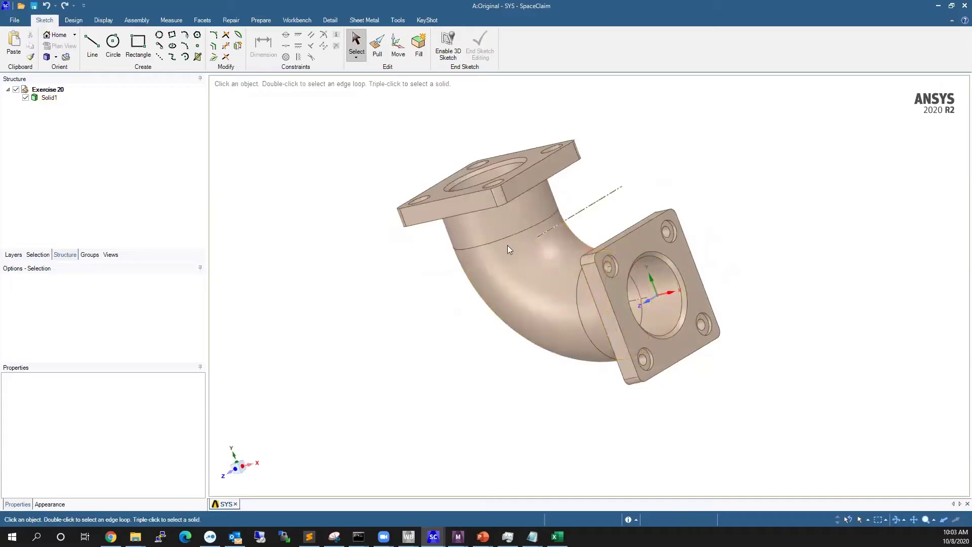
middle_drag(508, 245, 503, 255)
click(590, 311)
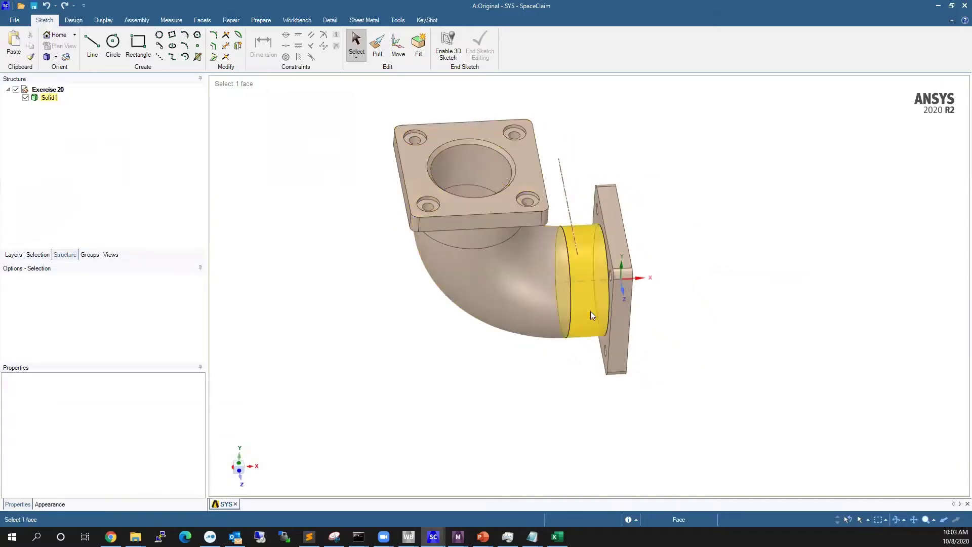
middle_drag(590, 311, 550, 308)
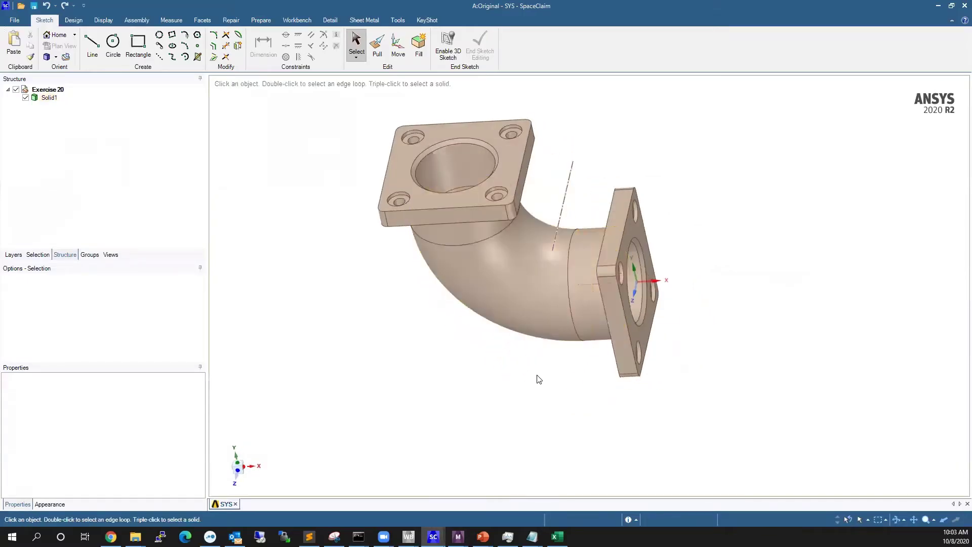
scroll(534, 401, up, 2)
scroll(533, 400, down, 3)
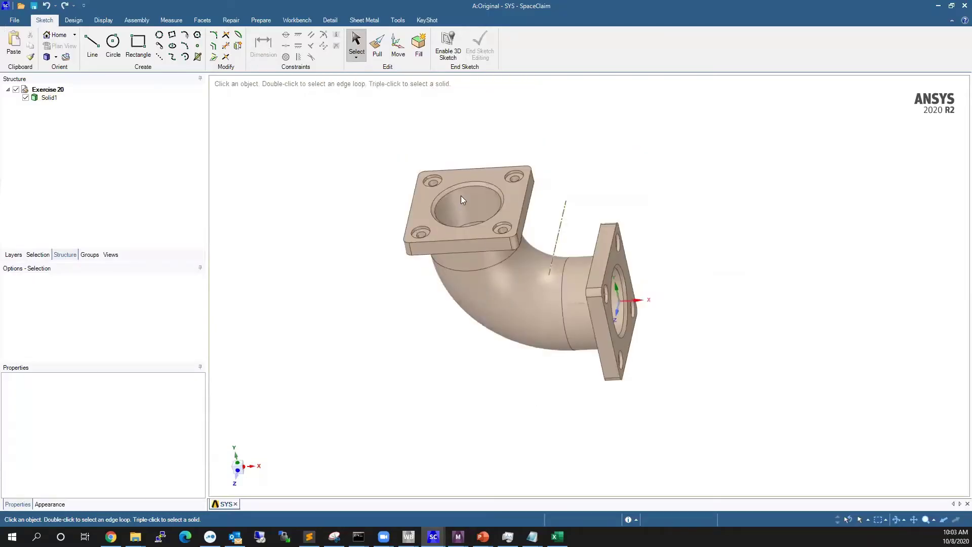
- Examine the elbow's curved outer face, its boundary edges and the bore opening in the upper flange
click(456, 183)
click(526, 330)
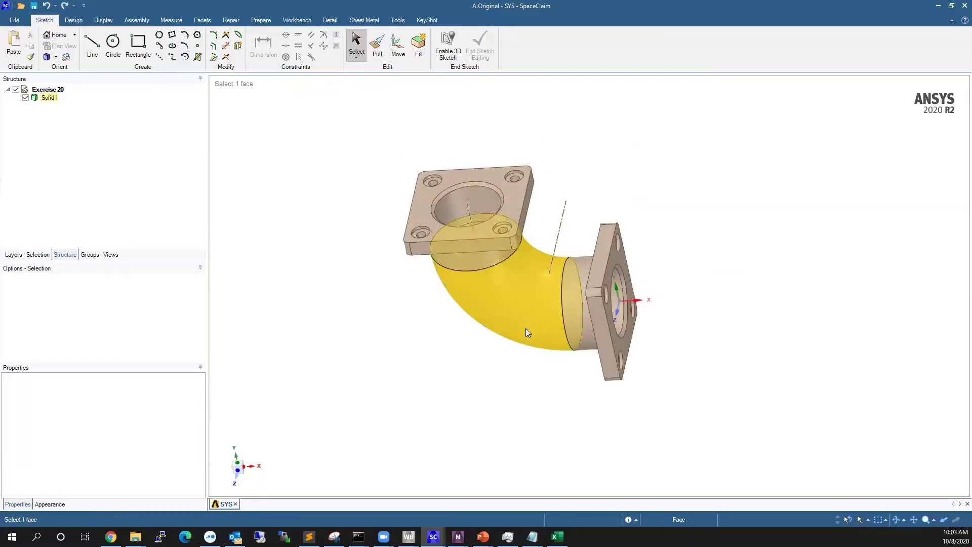
click(468, 271)
click(569, 332)
click(567, 332)
click(444, 204)
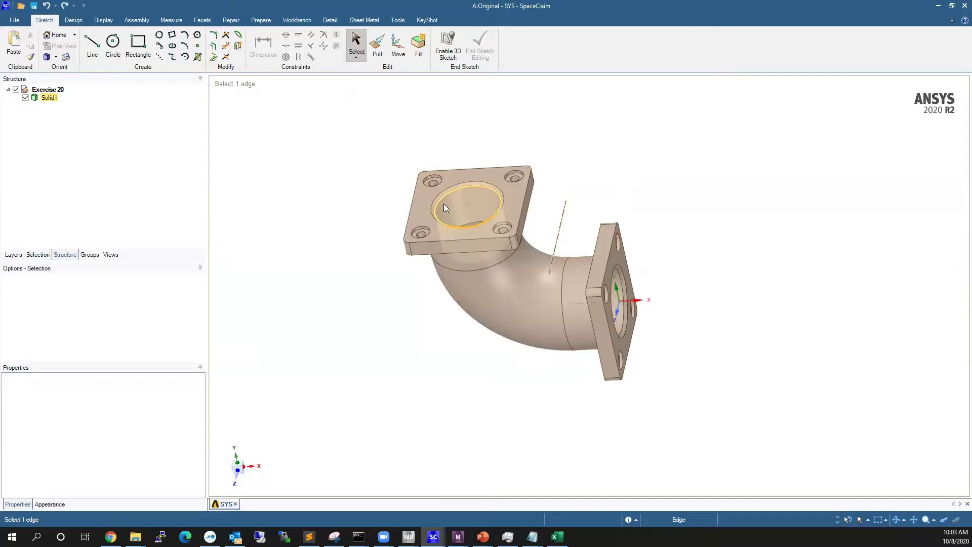
- Inspect the counterbored bolt holes in the elbow's upper flange up close, including the geometry around the bore
scroll(444, 203, up, 5)
click(451, 193)
click(428, 234)
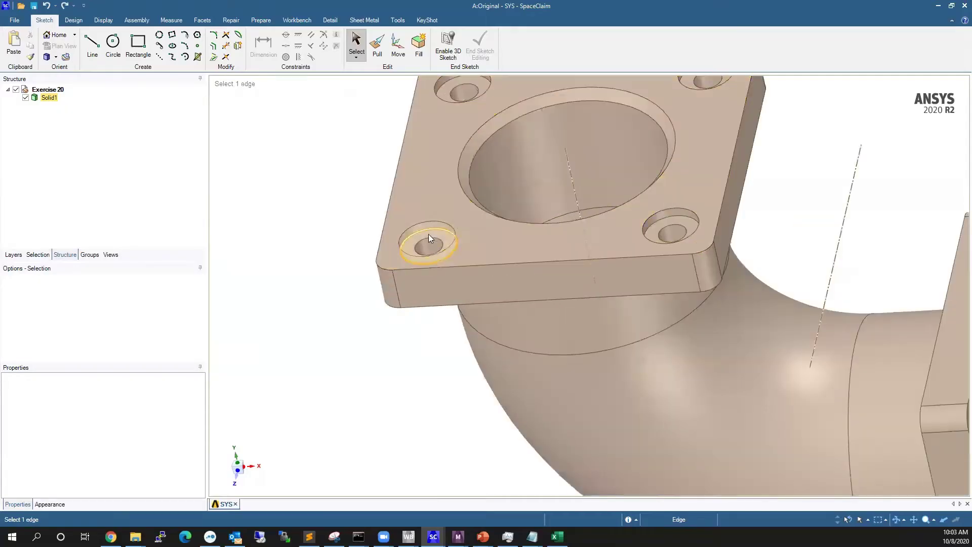
scroll(416, 238, up, 4)
scroll(407, 249, down, 2)
middle_drag(411, 251, 373, 271)
scroll(388, 244, up, 1)
scroll(400, 261, down, 3)
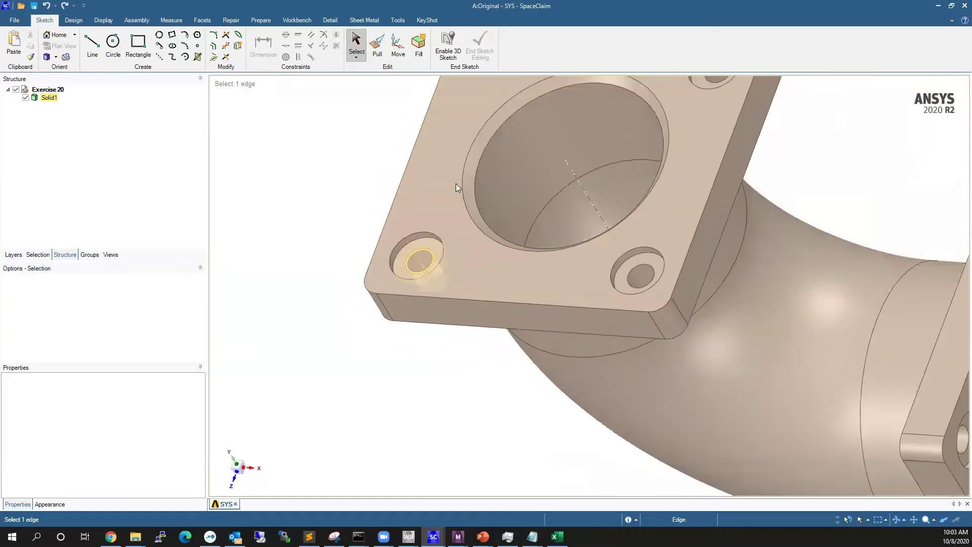
scroll(436, 240, up, 3)
scroll(435, 240, down, 5)
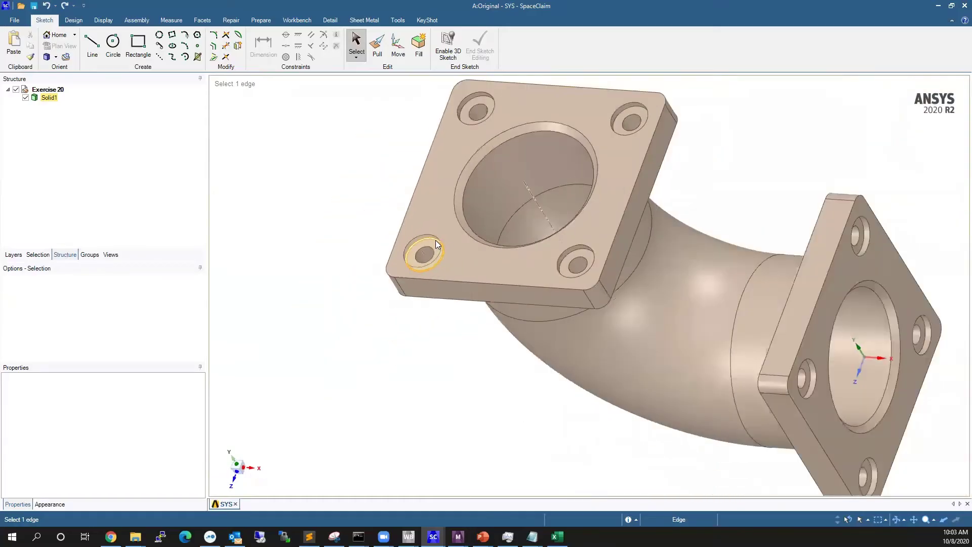
scroll(436, 238, down, 3)
middle_drag(441, 232, 546, 197)
ctrl+middle_drag(468, 303, 451, 252)
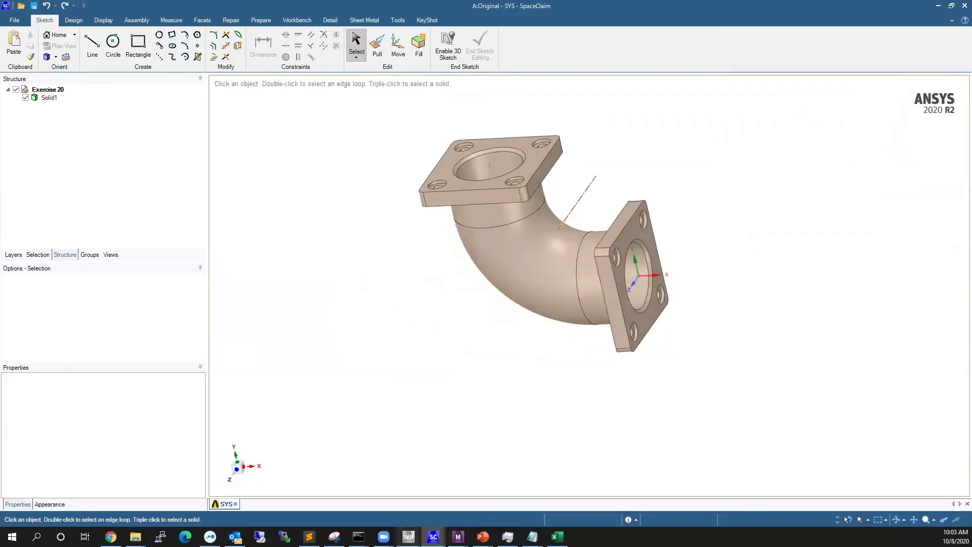
- Switch to Workbench and open the Model of the Original static structural system in Mechanical
mouse_move(408, 536)
click(332, 496)
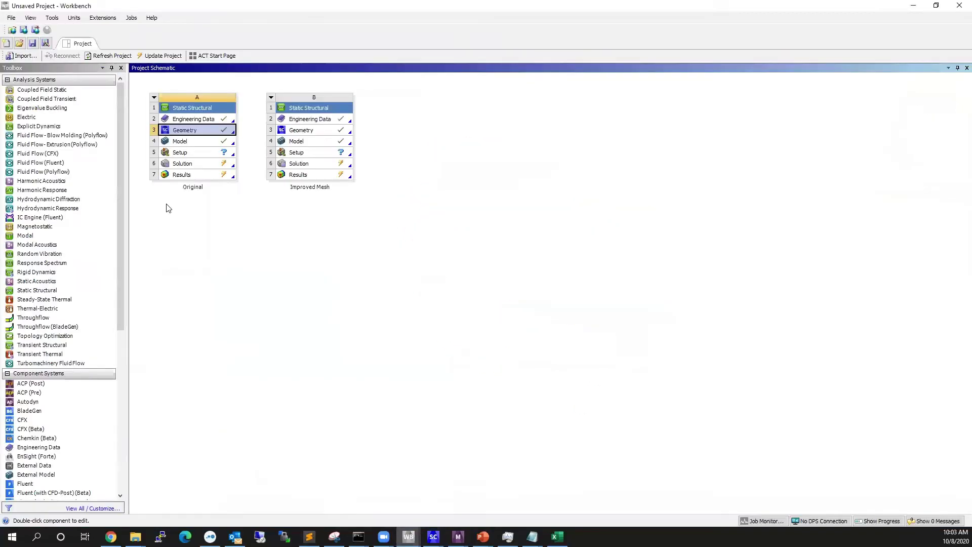
double_click(184, 145)
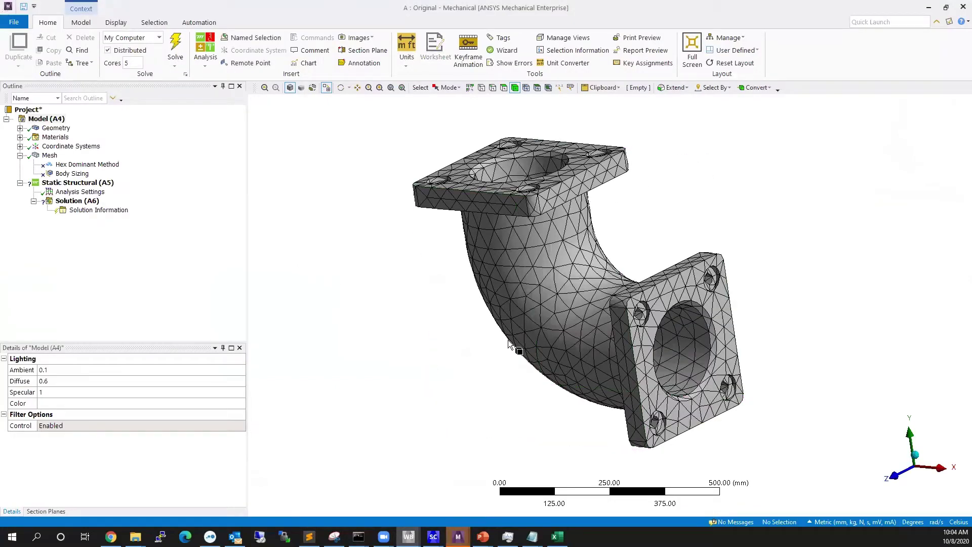
- Examine the existing mesh on the elbow's curved body and both flanges from several sides
mouse_move(512, 343)
middle_down()
mouse_move(496, 336)
mouse_move(521, 327)
middle_up()
middle_drag(390, 372, 471, 369)
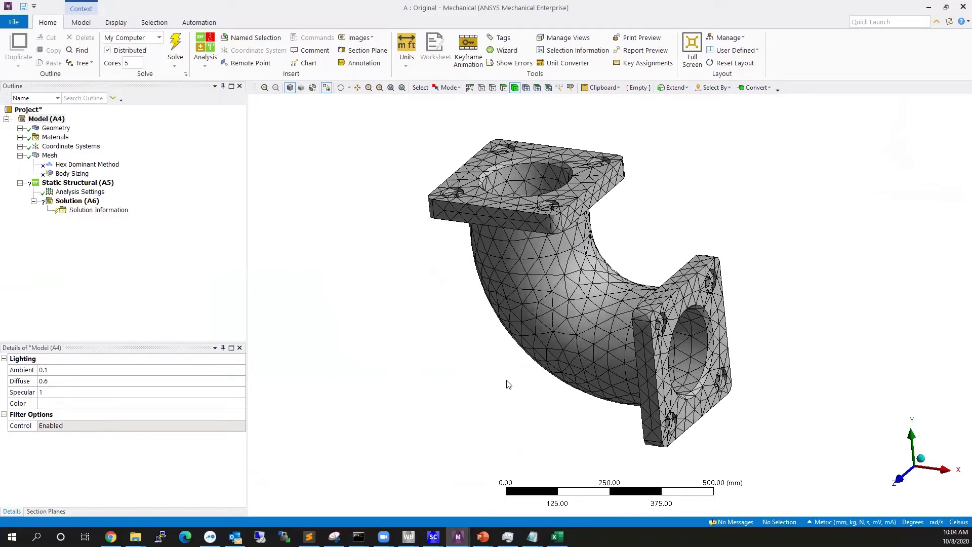
middle_drag(505, 382, 541, 370)
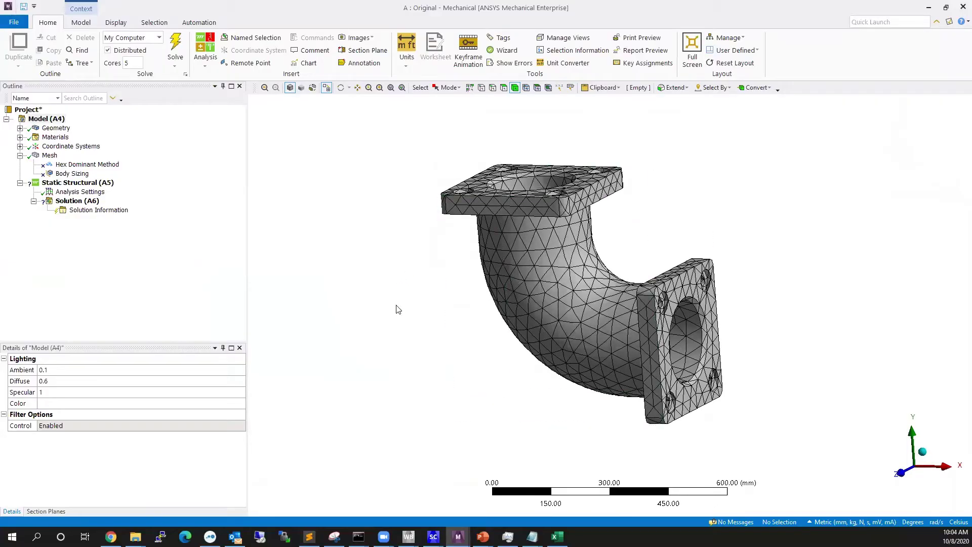
ctrl+middle_drag(536, 315, 427, 351)
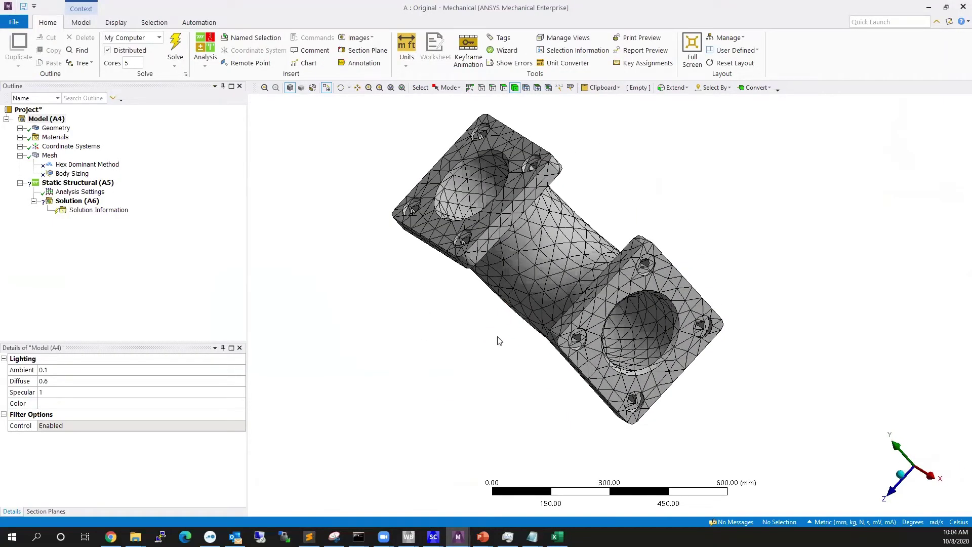
middle_drag(526, 274, 600, 229)
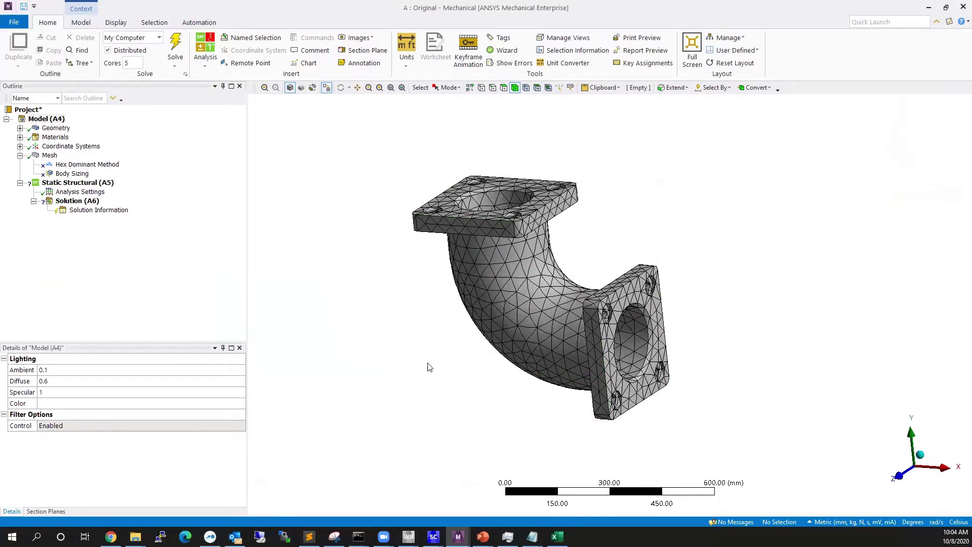
mouse_move(483, 353)
middle_down()
mouse_move(494, 351)
mouse_move(483, 347)
middle_up()
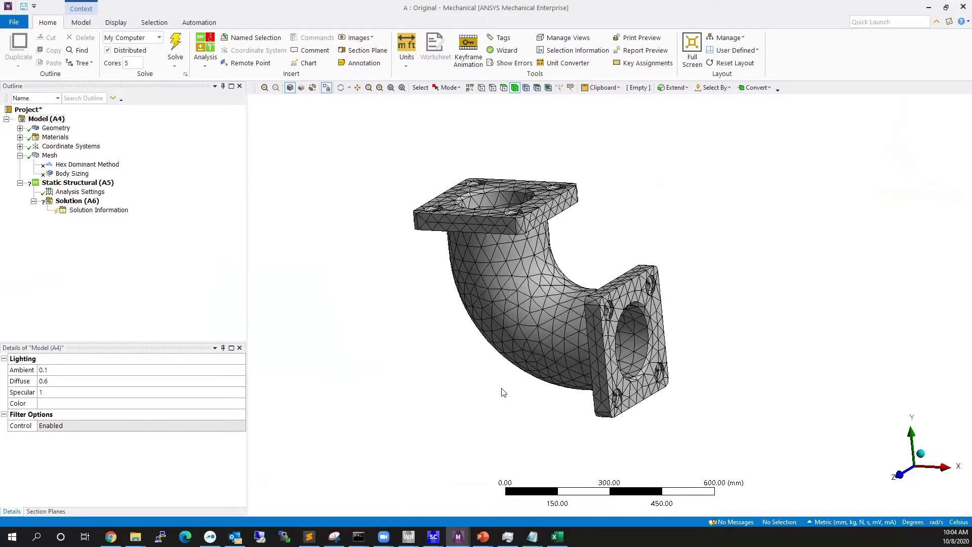
middle_drag(502, 393, 548, 345)
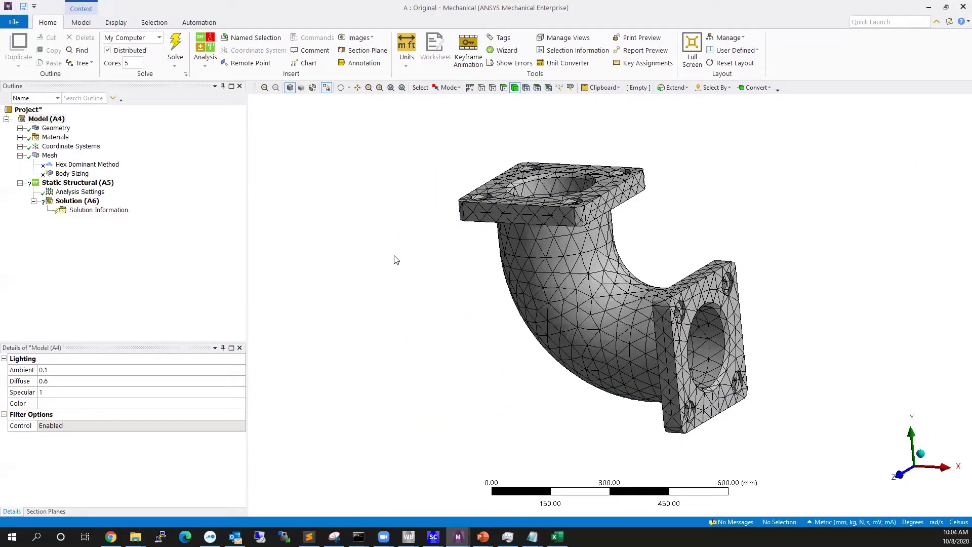
middle_drag(538, 339, 539, 340)
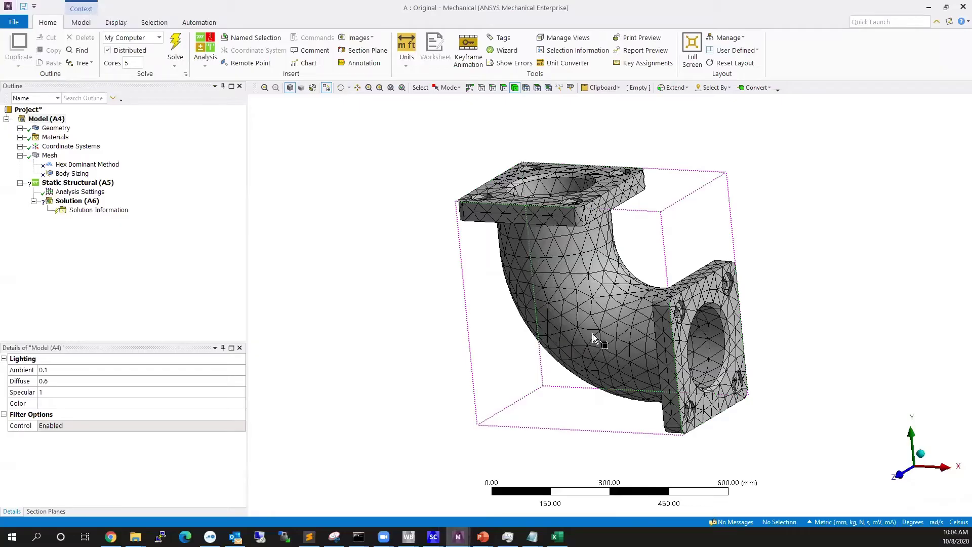
middle_drag(617, 345, 445, 349)
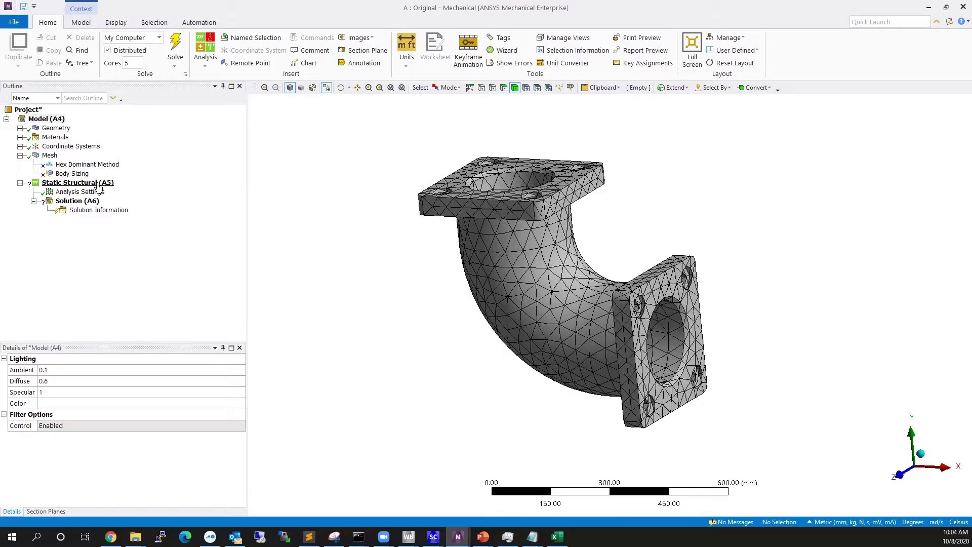
middle_drag(530, 381, 596, 360)
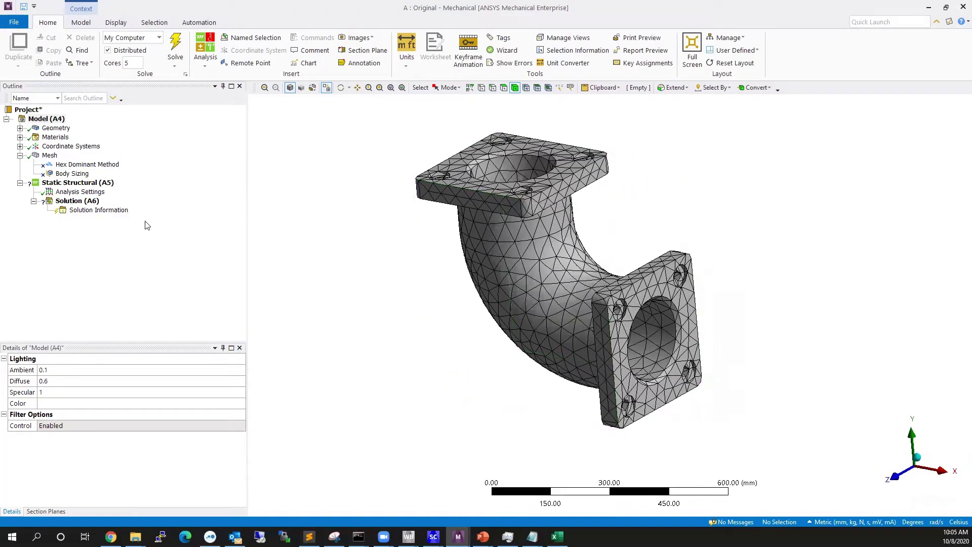
- Review the Hex Dominant Method and Body Sizing settings, and inspect the mesh around the upper flange's counterbored bolt holes
click(80, 165)
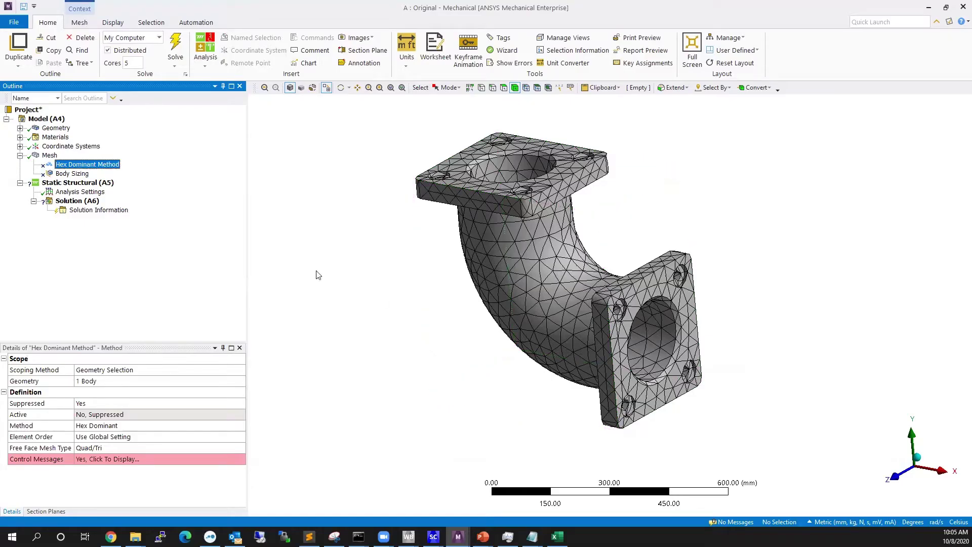
click(72, 173)
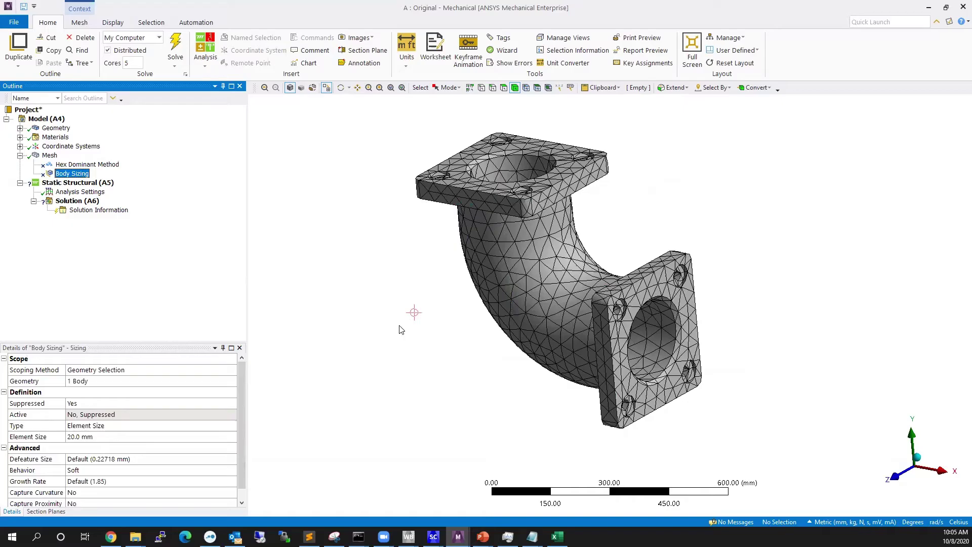
scroll(605, 408, up, 1)
scroll(582, 375, down, 1)
middle_drag(475, 213, 542, 205)
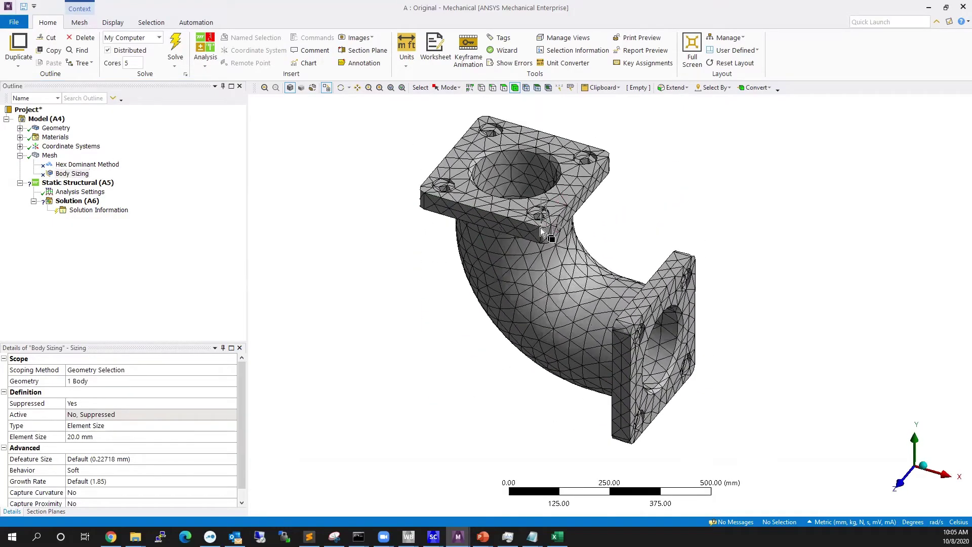
right_drag(546, 197, 540, 228)
middle_drag(579, 427, 613, 457)
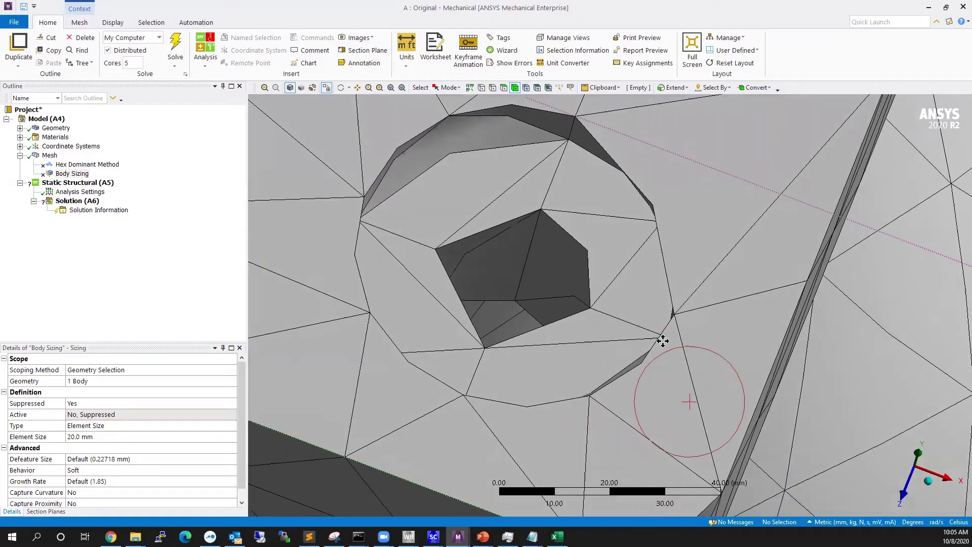
ctrl+middle_drag(663, 340, 653, 250)
scroll(635, 282, down, 4)
scroll(648, 271, down, 1)
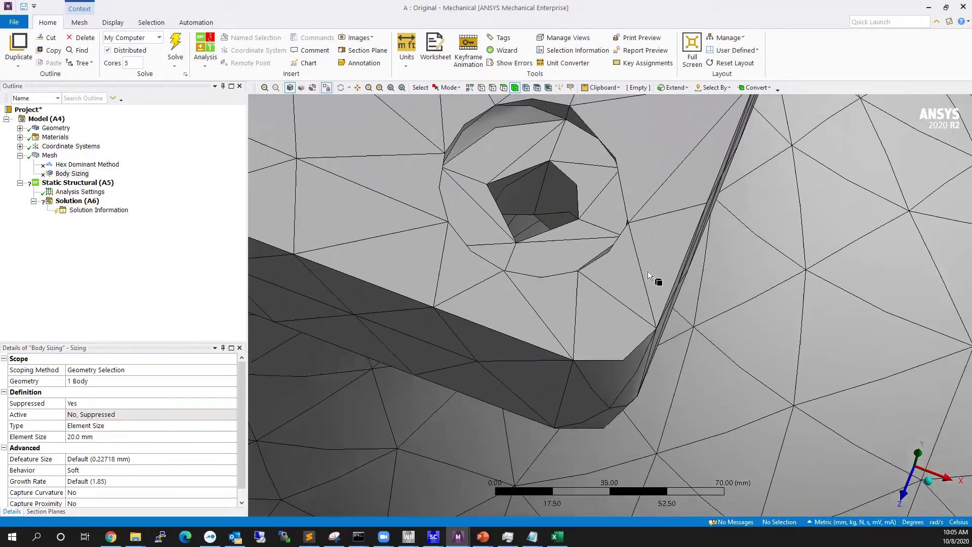
scroll(646, 274, down, 2)
scroll(630, 274, down, 6)
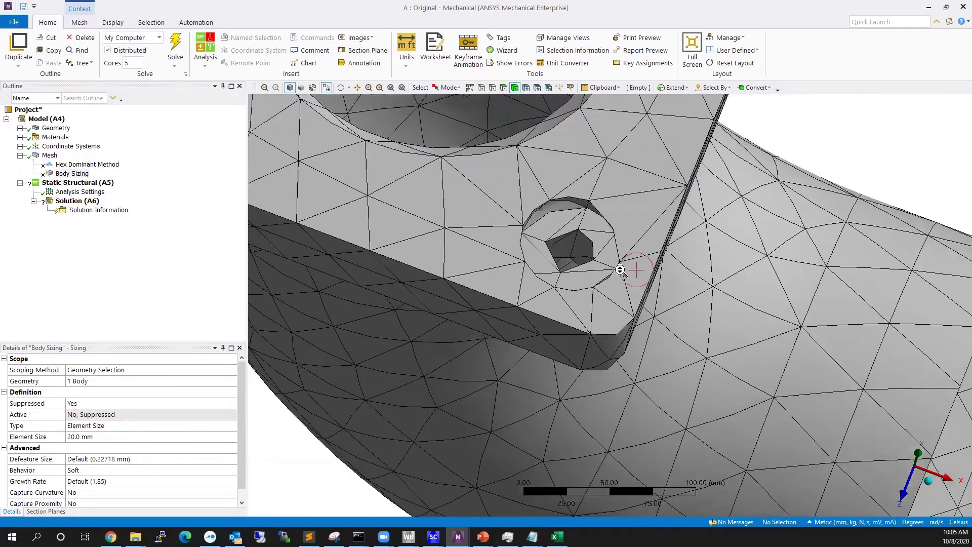
scroll(617, 278, down, 2)
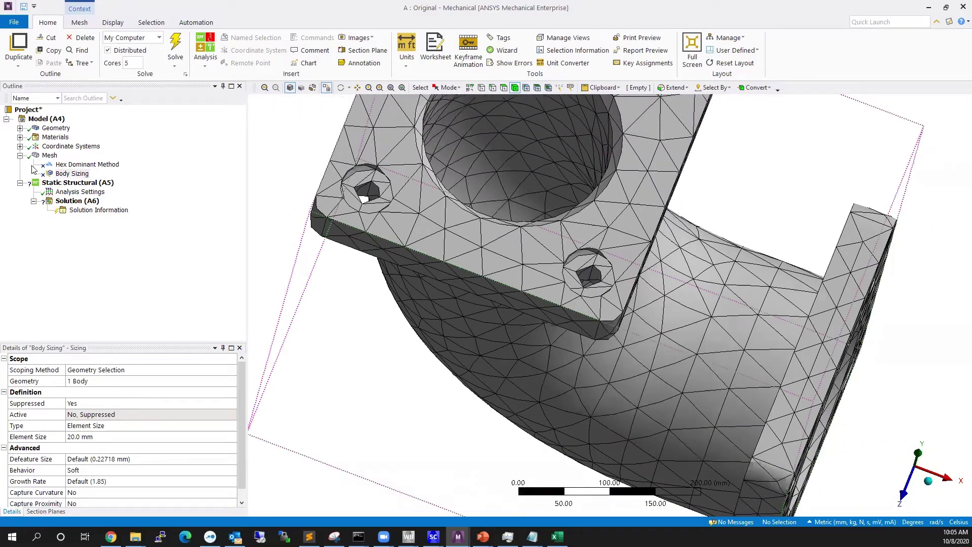
- Unsuppress the Hex Dominant Method and Body Sizing mesh controls together
click(76, 164)
ctrl+click(63, 174)
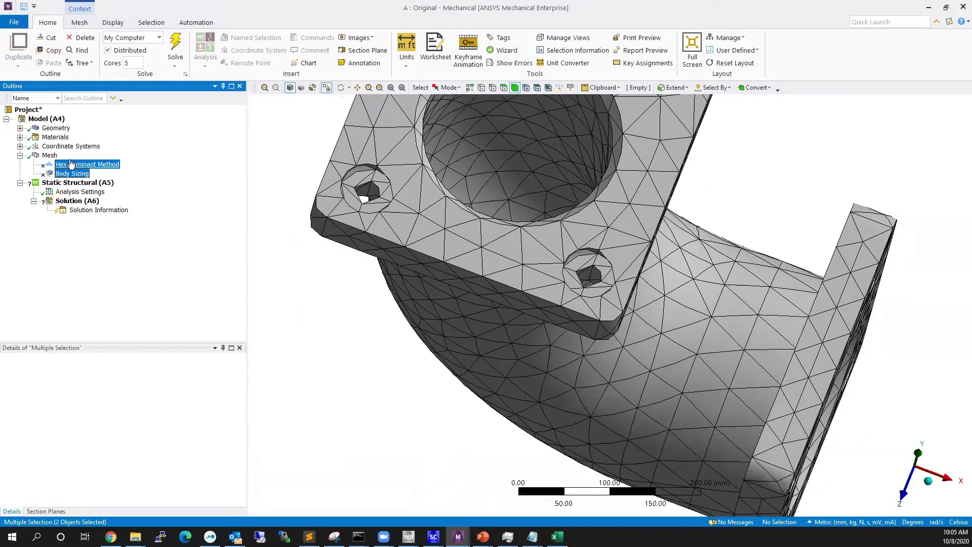
right_click(72, 166)
click(107, 221)
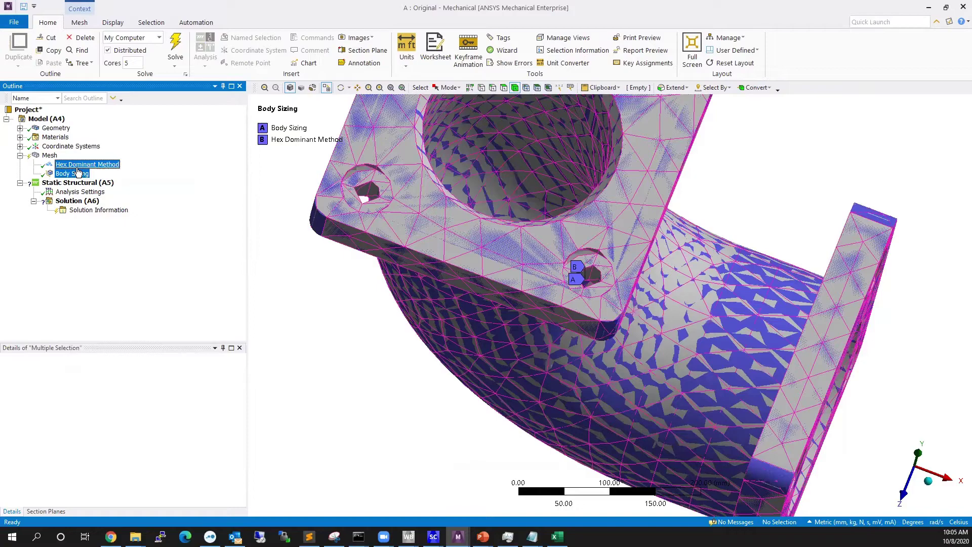
- Generate the mesh of the elbow with the active Hex Dominant Method and Body Sizing controls
click(49, 155)
right_click(50, 156)
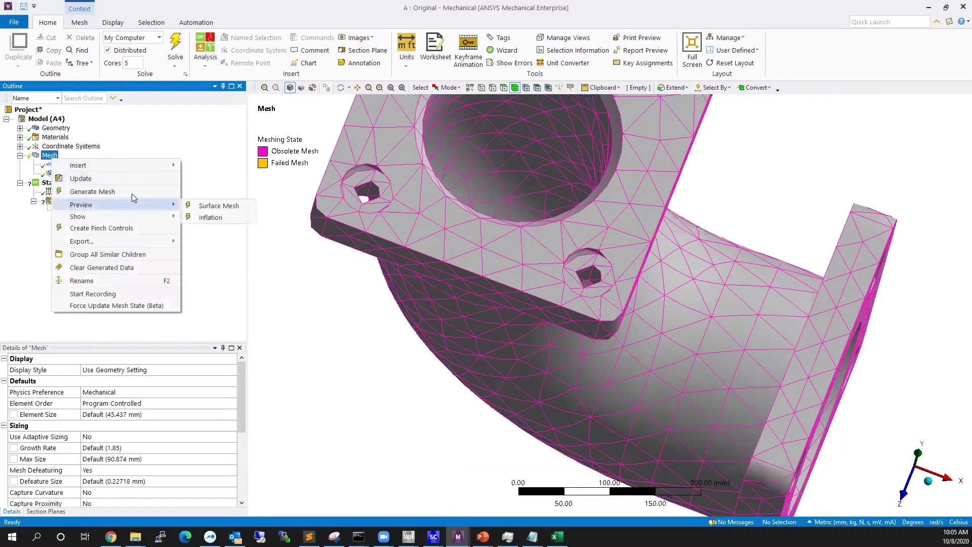
click(134, 198)
scroll(537, 287, down, 5)
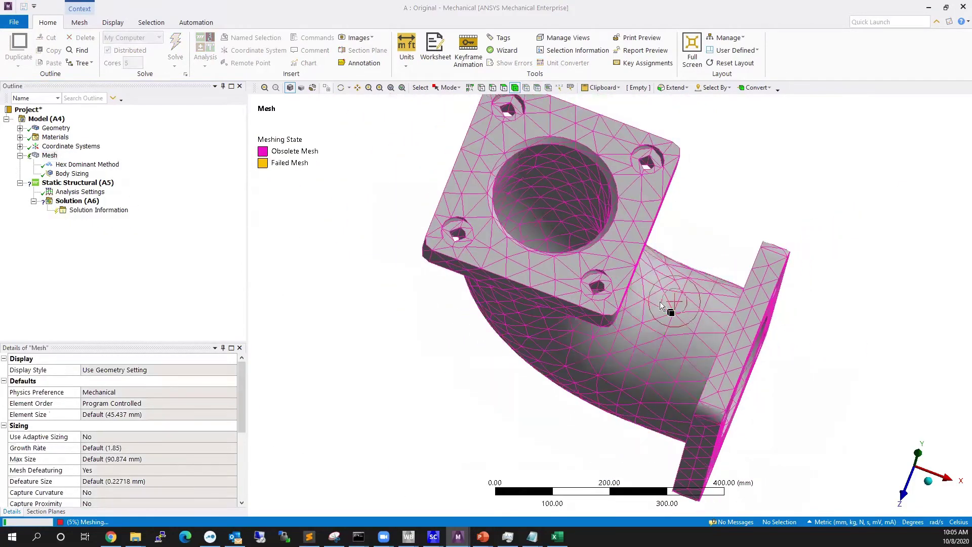
middle_drag(660, 302, 641, 260)
scroll(625, 274, down, 6)
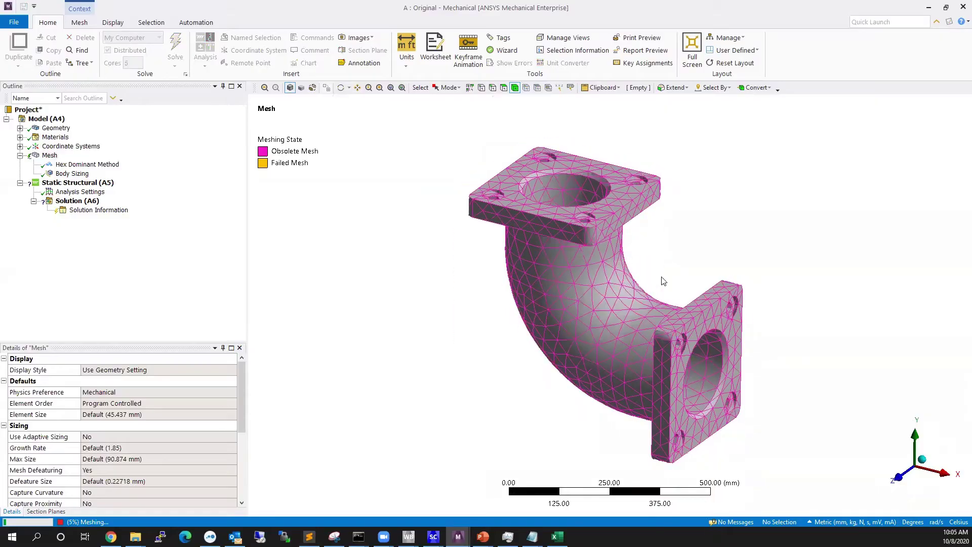
- Inspect the hex dominant mesh on the elbow and both flanges, and read its node and element statistics
ctrl+middle_drag(674, 288, 609, 262)
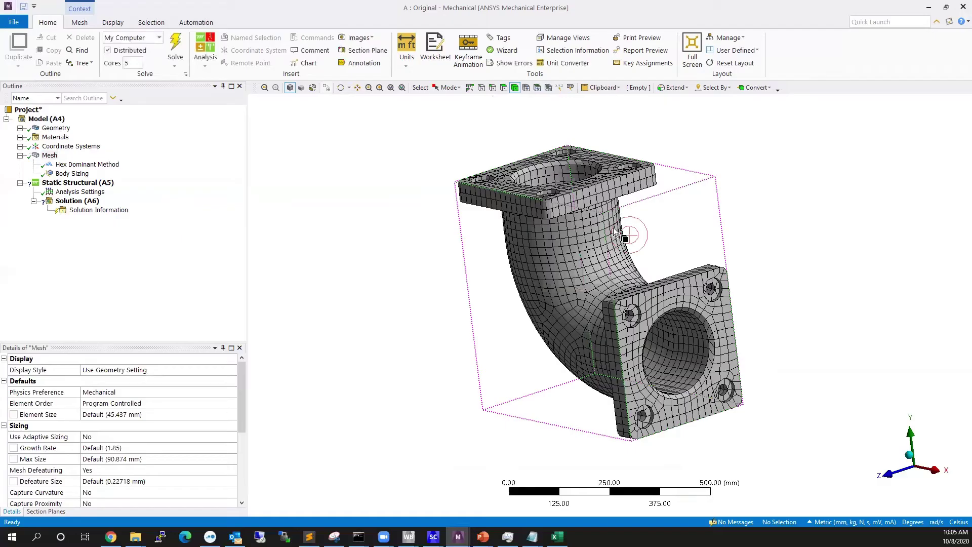
middle_drag(614, 324, 637, 295)
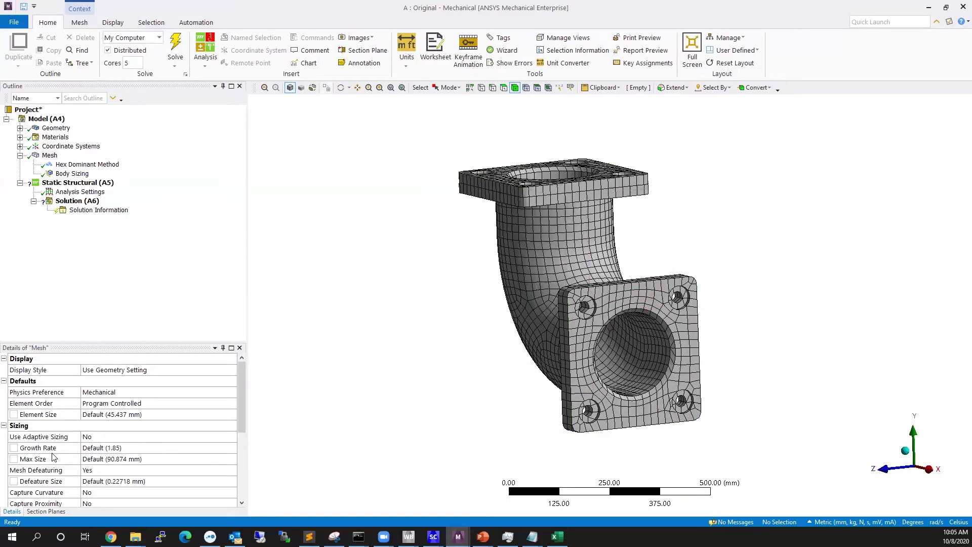
scroll(81, 445, down, 4)
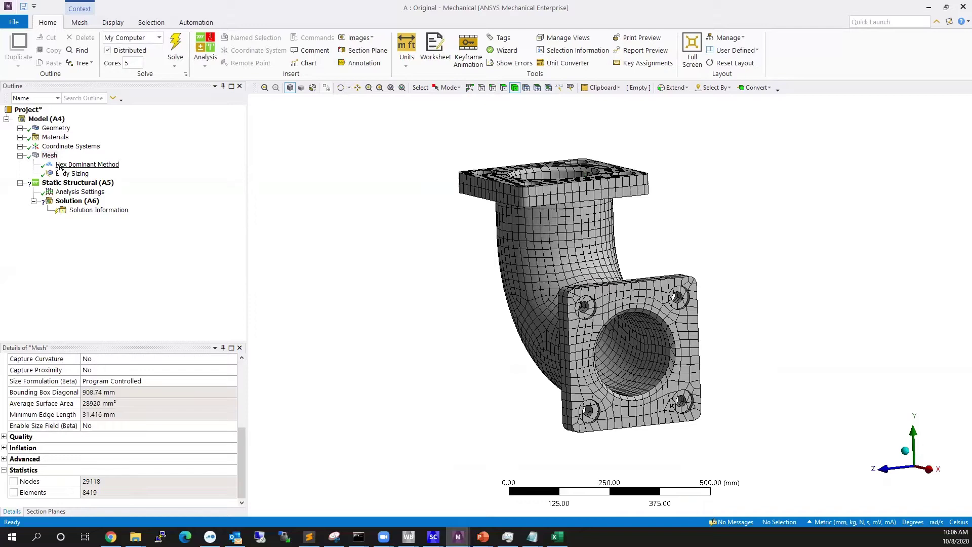
- Suppress the Hex Dominant Method and Body Sizing mesh controls together
click(76, 165)
click(71, 174)
right_click(51, 155)
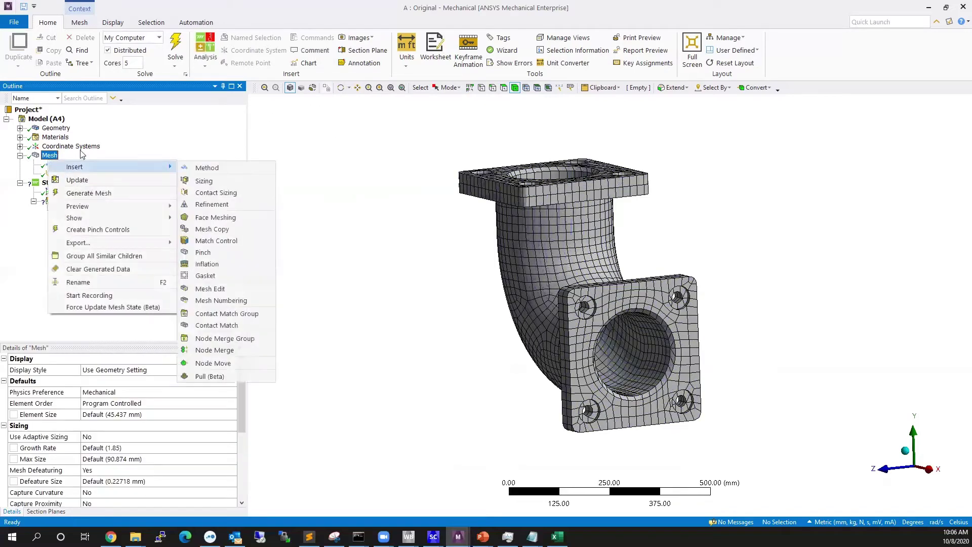
click(100, 159)
click(82, 167)
ctrl+click(80, 174)
right_click(80, 172)
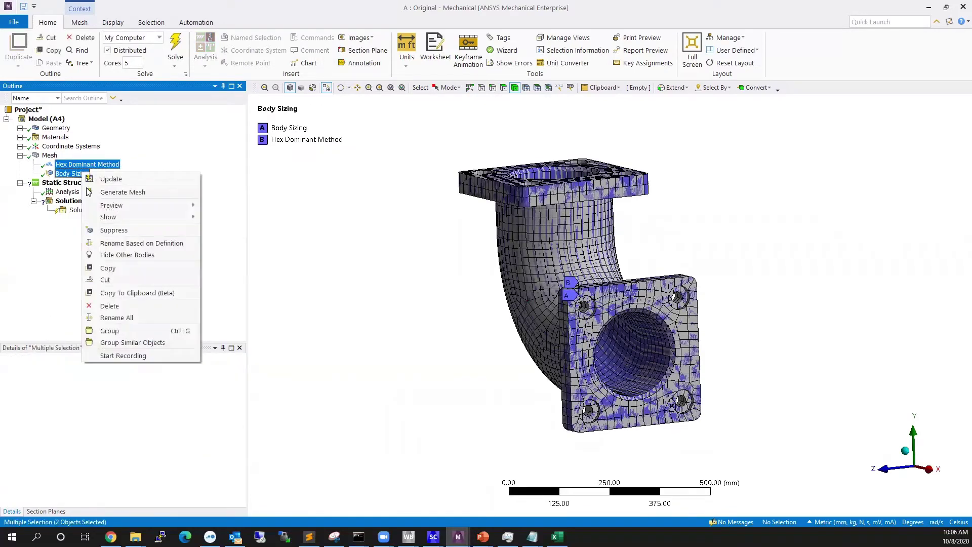
click(109, 230)
- Regenerate the elbow's mesh without the suppressed controls, and review its node and element statistics
right_click(54, 161)
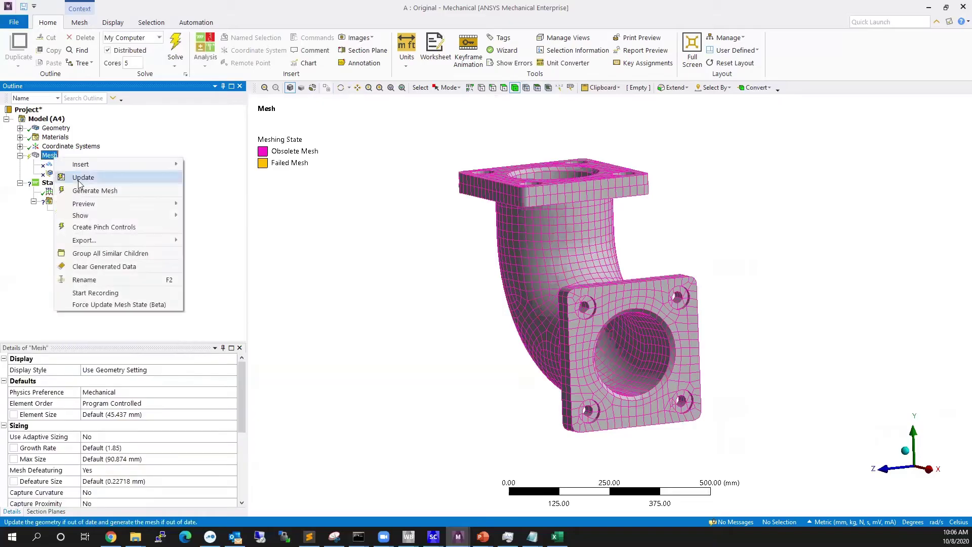
click(92, 190)
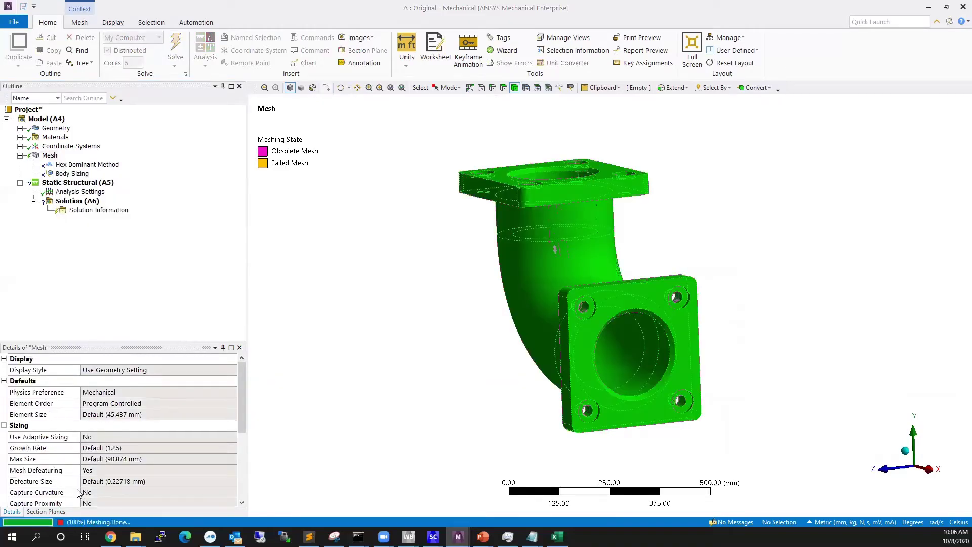
scroll(83, 494, down, 4)
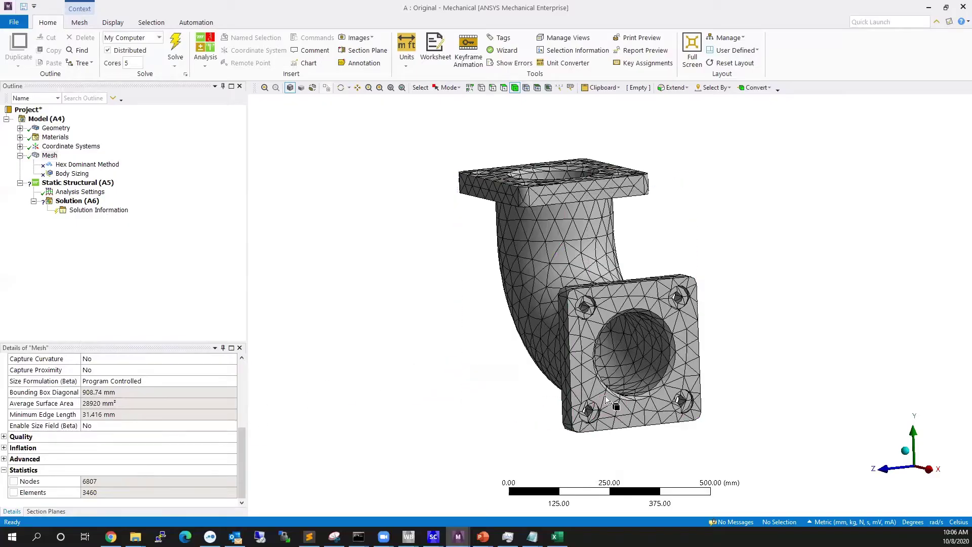
middle_drag(603, 398, 585, 306)
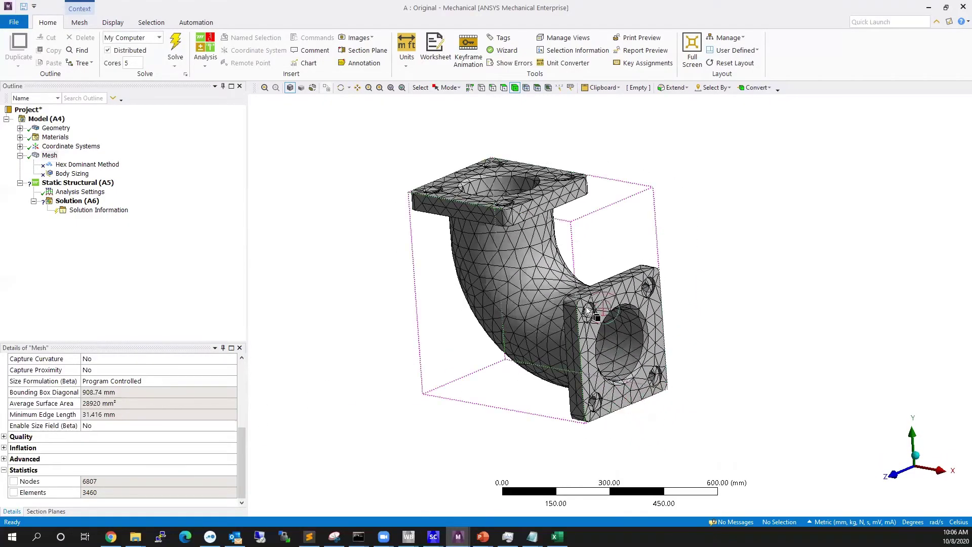
- Reactivate the suppressed Hex Dominant Method and Body Sizing controls
click(87, 164)
ctrl+click(72, 173)
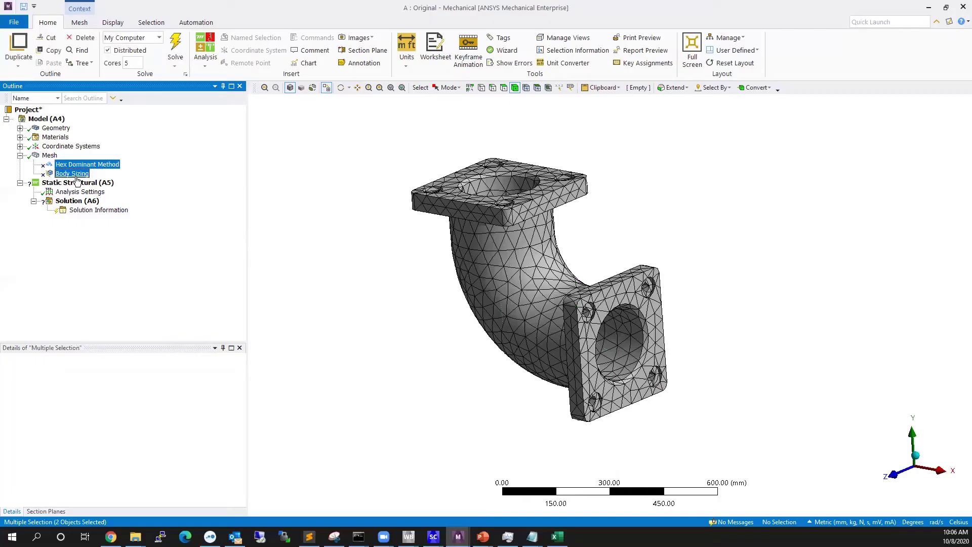
right_click(84, 167)
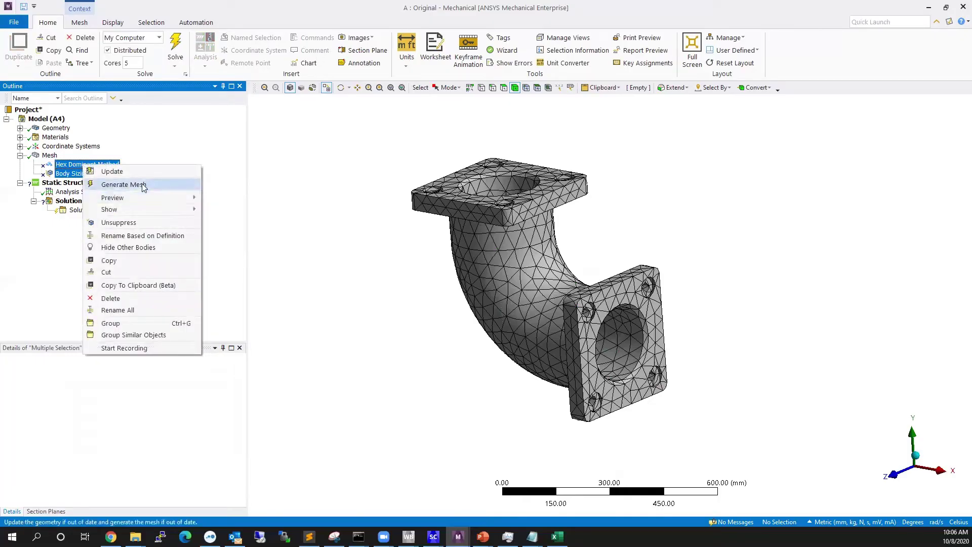
click(126, 185)
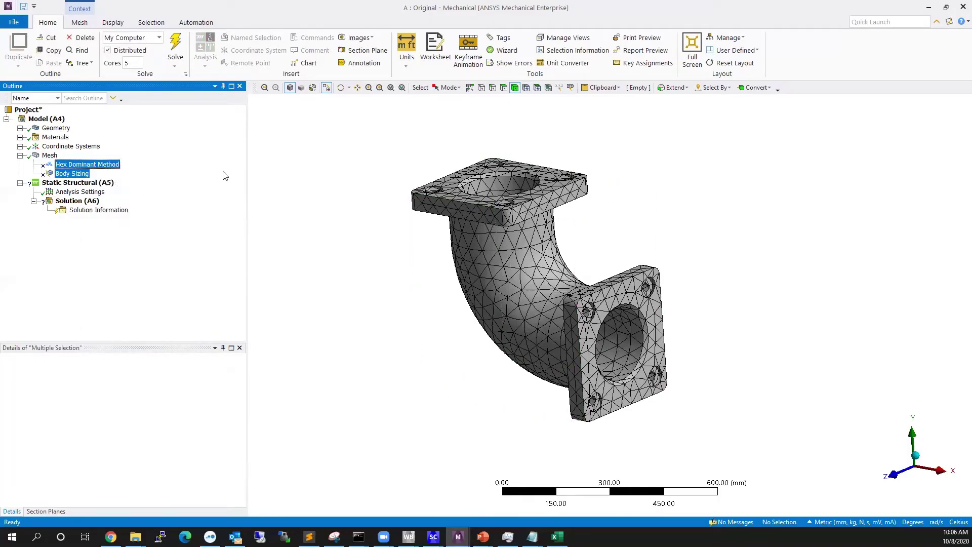
right_click(91, 162)
click(128, 217)
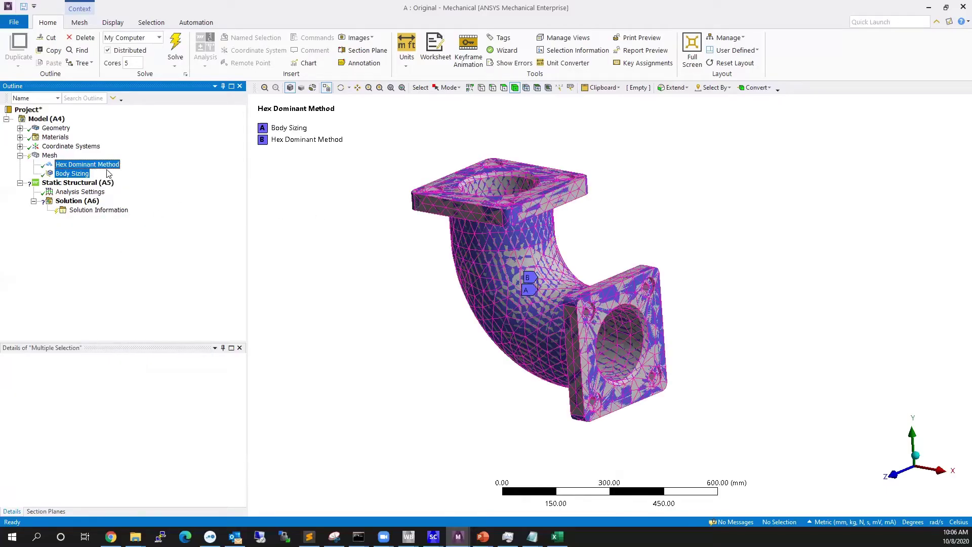
- Regenerate the elbow's hex dominant mesh and view it from the front flange side
right_click(54, 159)
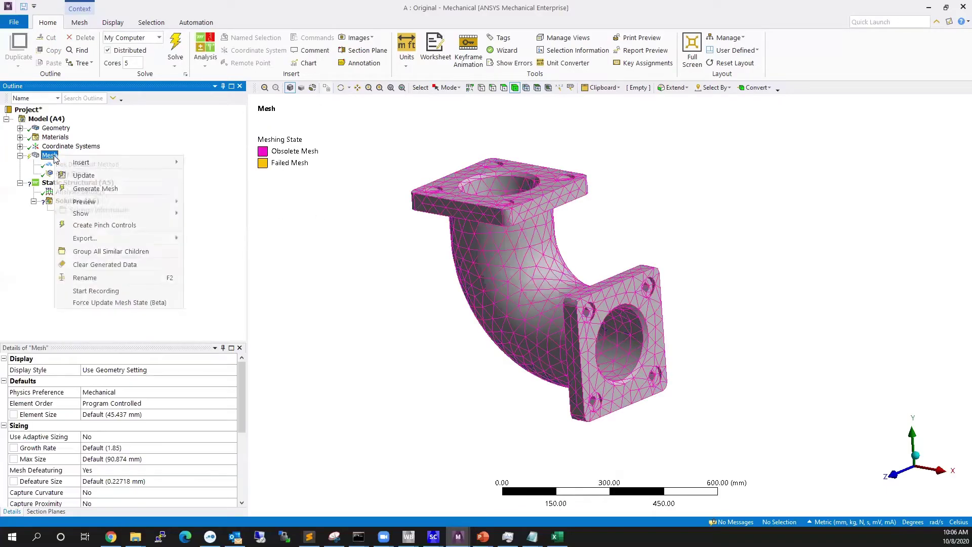
click(152, 188)
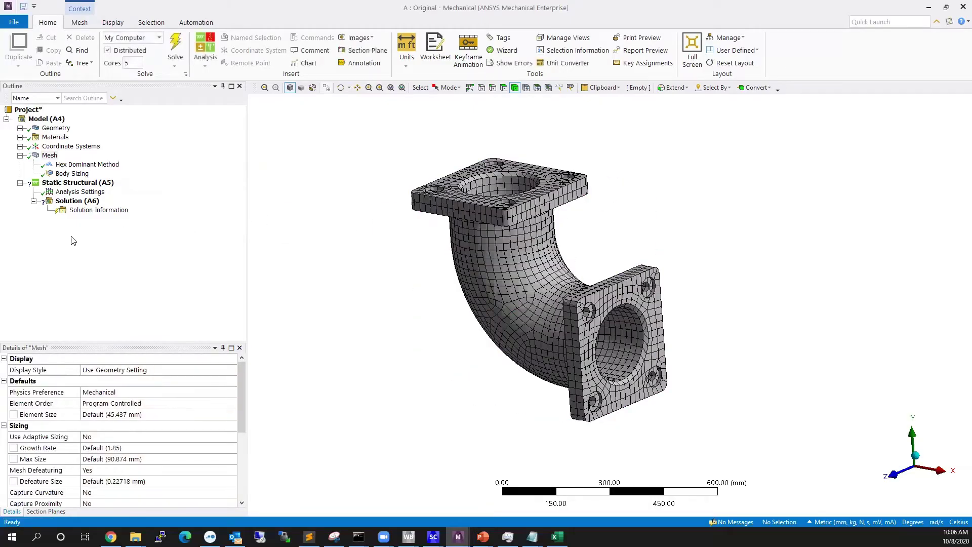
middle_drag(583, 260, 504, 291)
- Set the mesh display style to Element Quality and inspect the coloured elements on the elbow's body and flanges
click(152, 370)
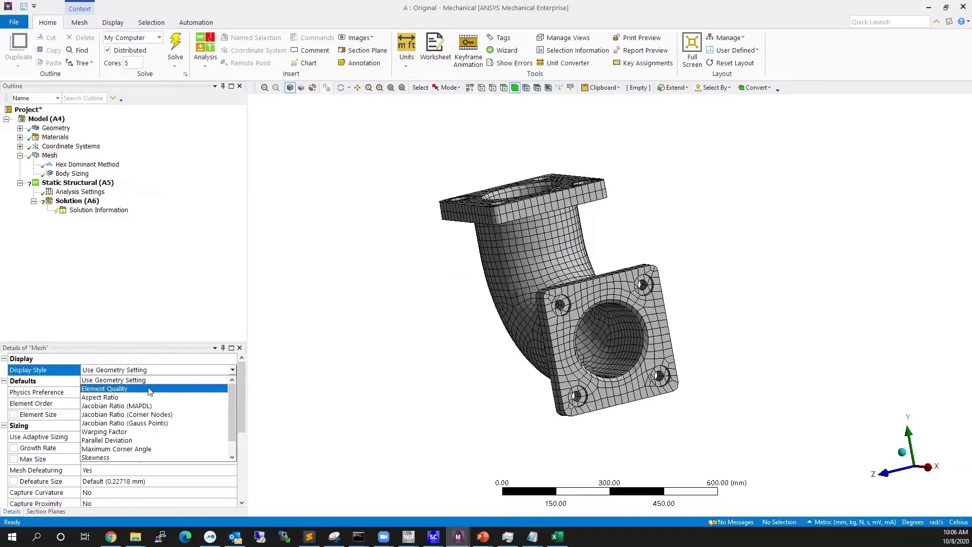
click(146, 393)
middle_drag(575, 262, 553, 289)
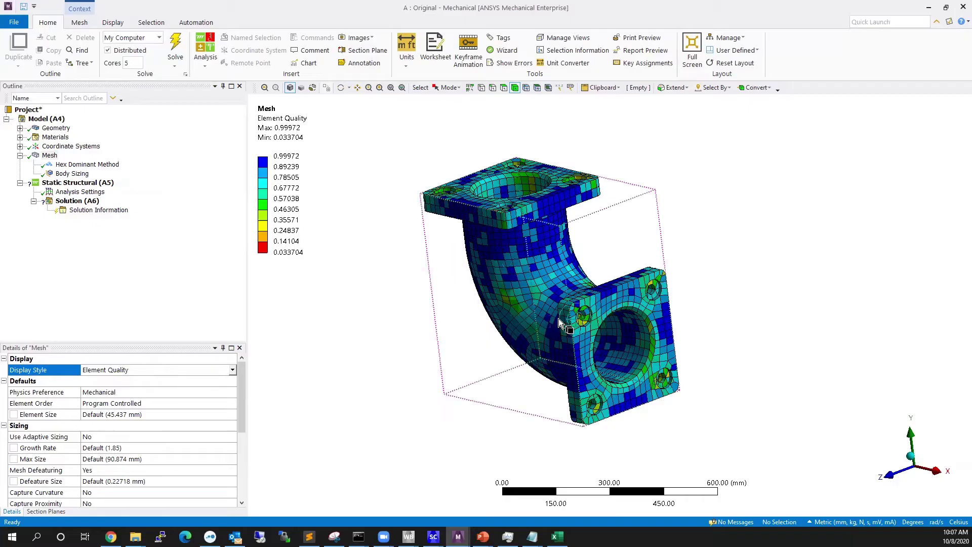
middle_drag(496, 290, 256, 284)
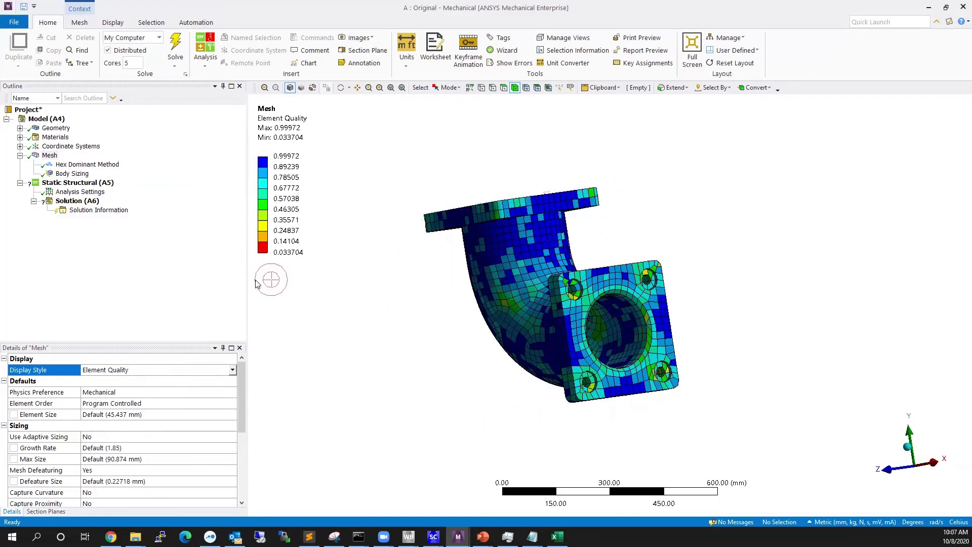
middle_drag(506, 314, 568, 354)
scroll(568, 354, down, 1)
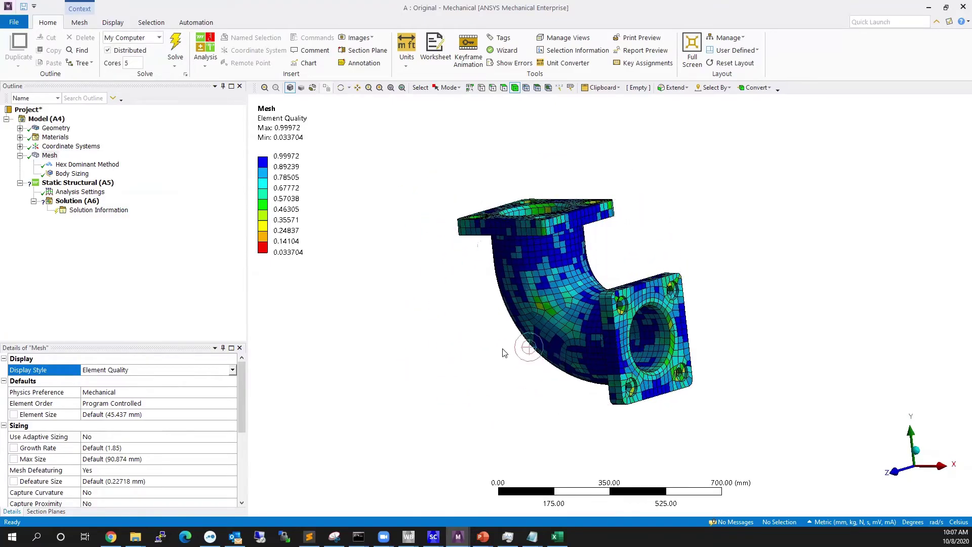
scroll(560, 368, up, 2)
ctrl+middle_drag(571, 353, 565, 342)
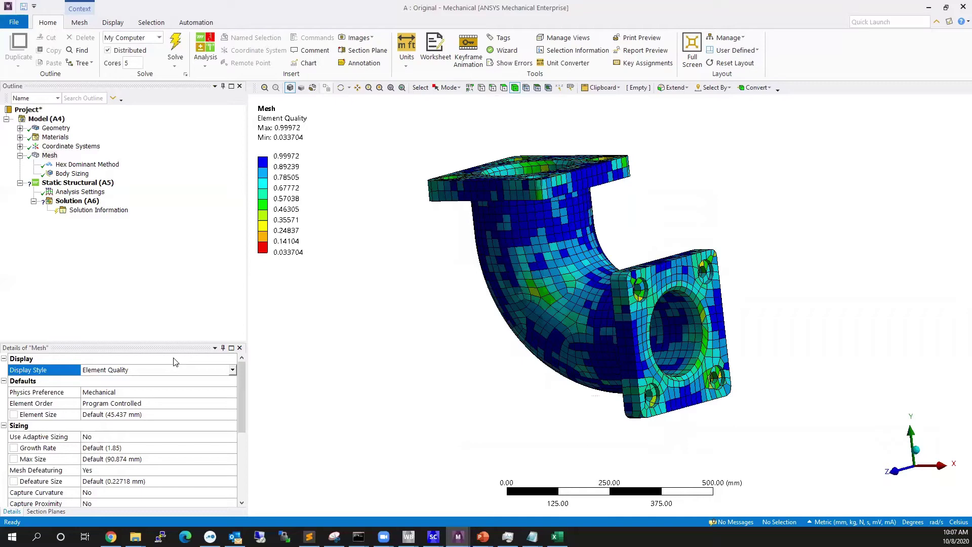
- Turn on Section Plane1 to cut the elbow open, and inspect element quality through the wall at the inside of the bend
click(50, 511)
click(5, 372)
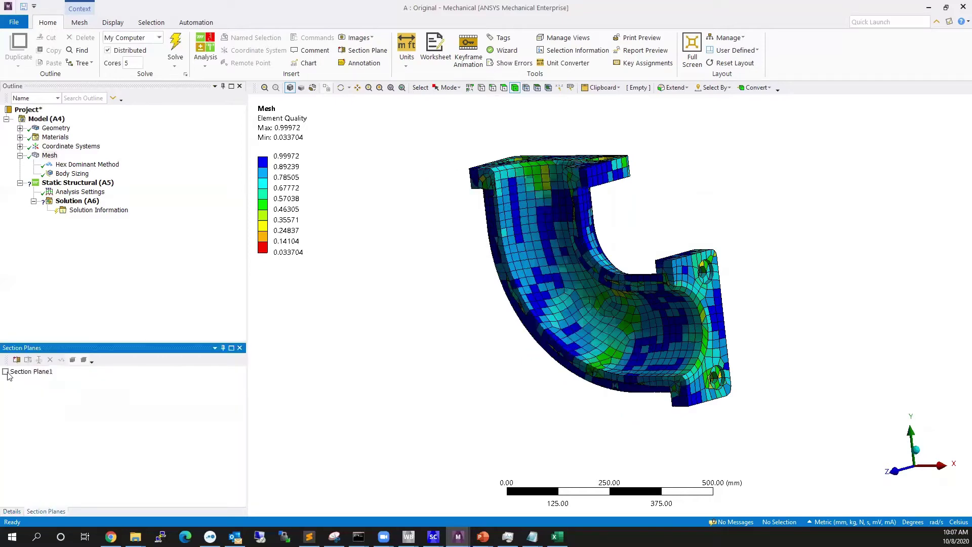
middle_drag(395, 273, 549, 275)
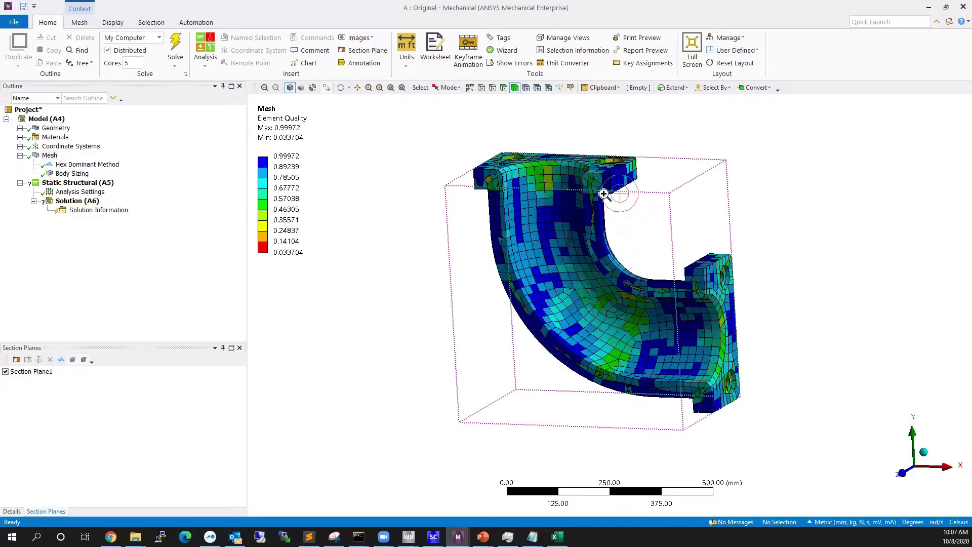
right_drag(605, 196, 568, 237)
scroll(665, 257, down, 8)
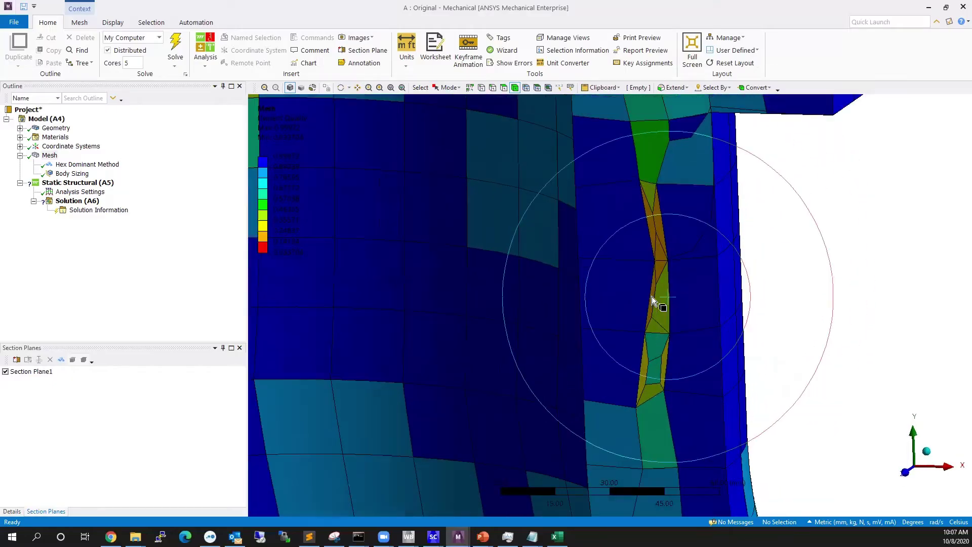
middle_drag(659, 345, 630, 250)
scroll(642, 251, down, 4)
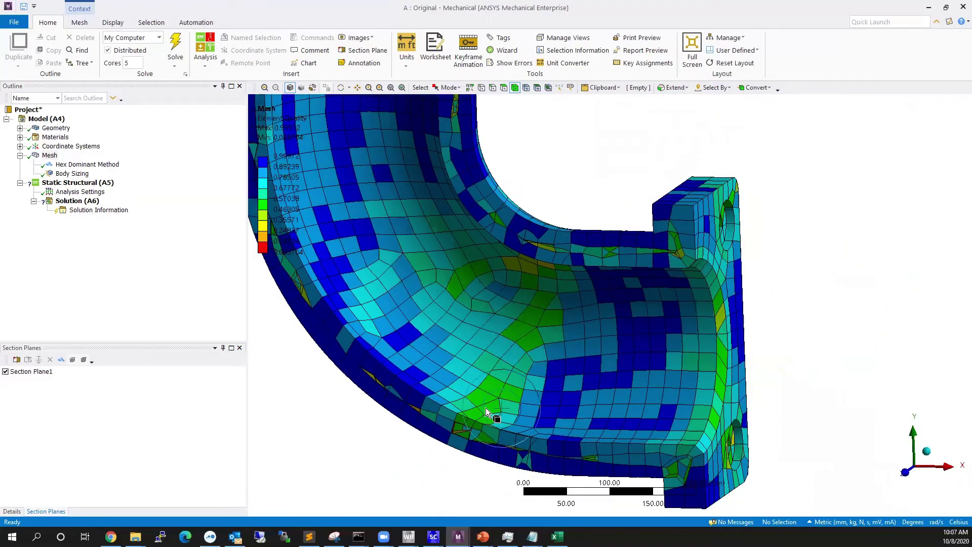
- Examine the lowest-quality elements within the cut wall along the outside of the bend
ctrl+middle_drag(482, 408, 545, 414)
right_drag(542, 418, 520, 440)
scroll(520, 441, up, 10)
middle_drag(535, 428, 636, 330)
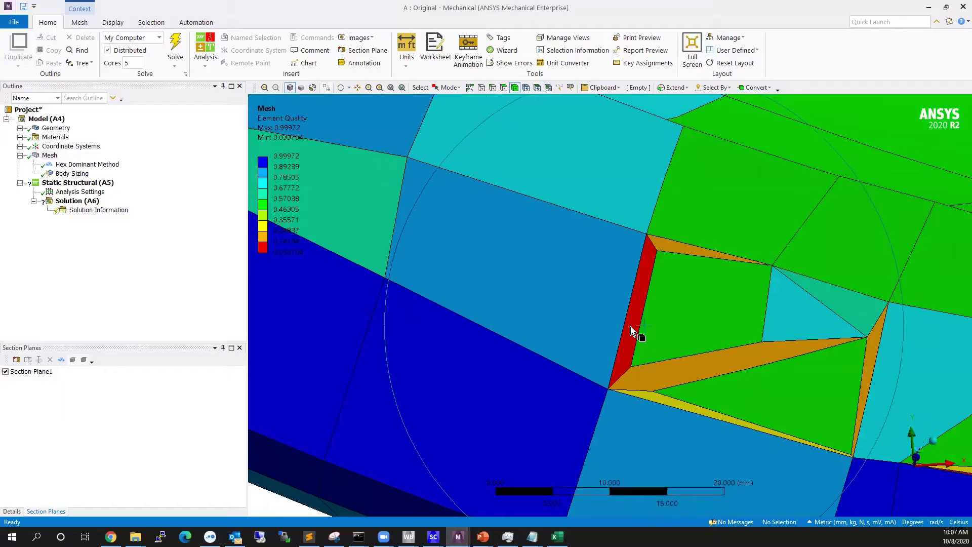
scroll(628, 340, down, 5)
scroll(620, 354, down, 5)
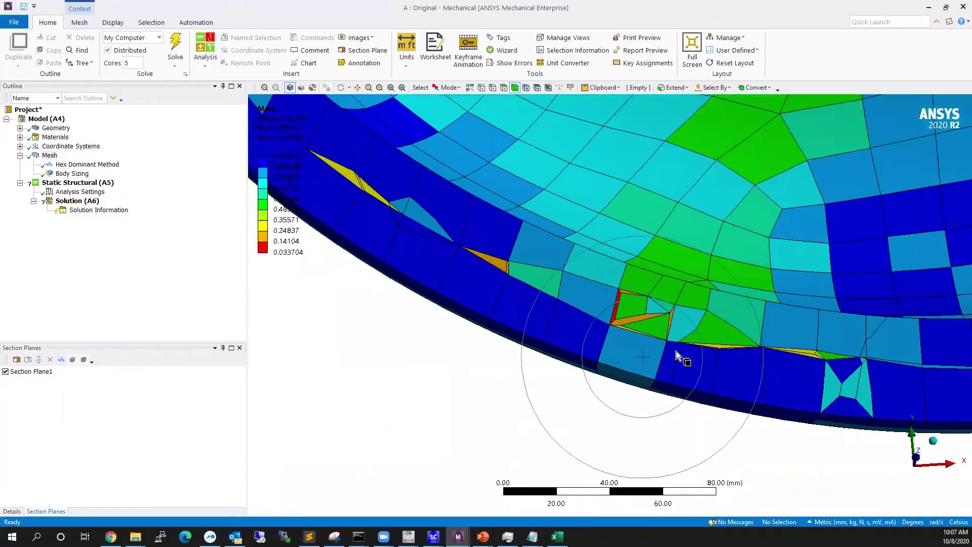
- Check the thin elements at mid-thickness of the outer bend wall up close, and compare them with the whole sectioned elbow
right_drag(713, 345, 686, 376)
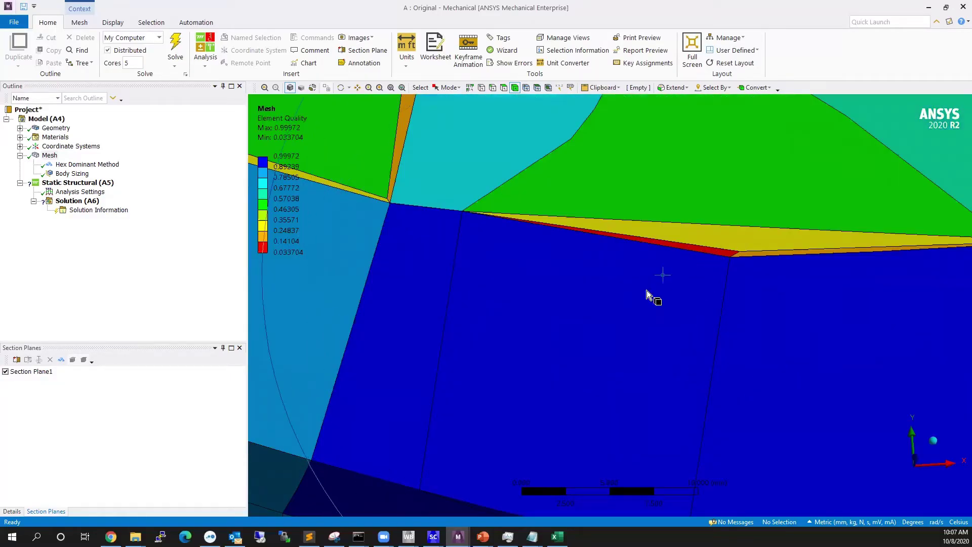
scroll(639, 326, down, 3)
scroll(646, 321, down, 1)
middle_drag(647, 321, 597, 330)
scroll(584, 326, down, 2)
scroll(584, 325, down, 5)
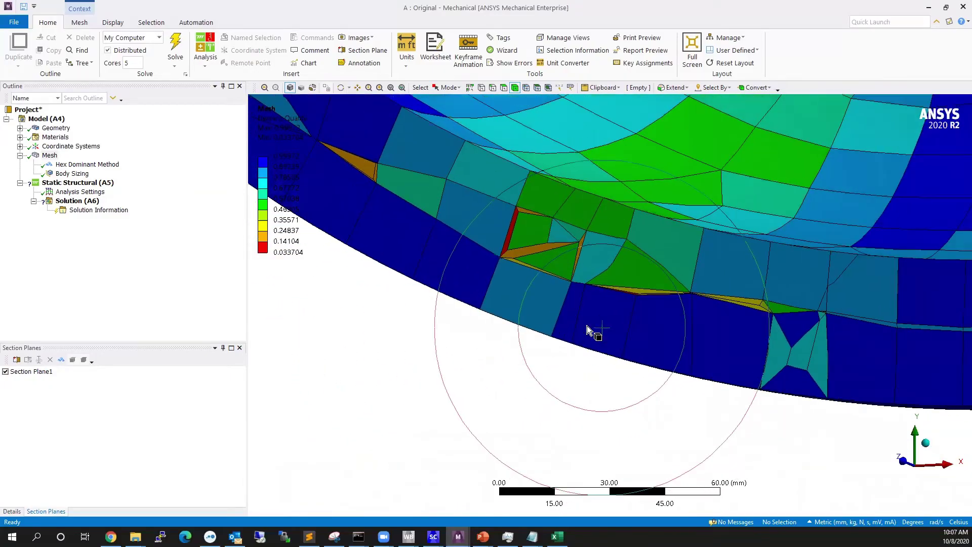
scroll(587, 337, down, 2)
middle_drag(586, 336, 647, 341)
scroll(644, 336, down, 4)
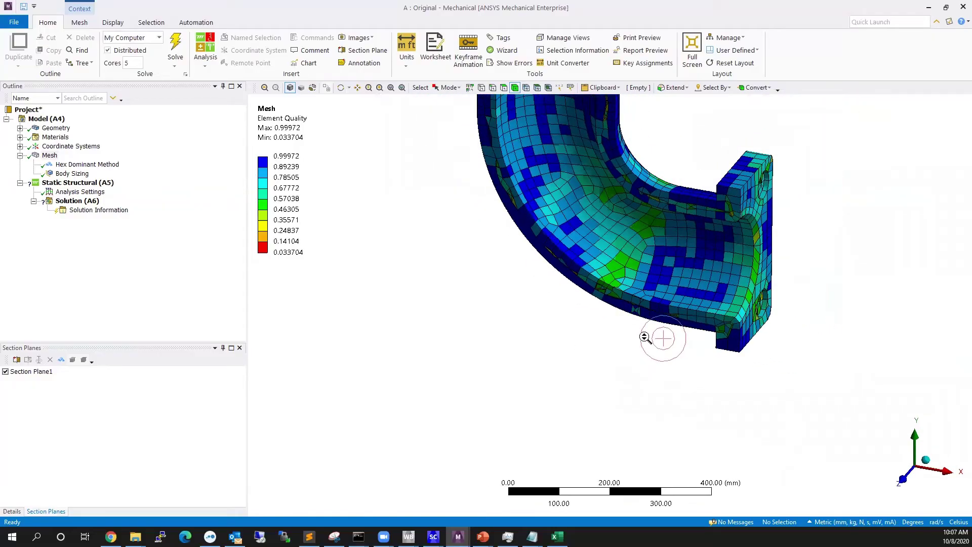
middle_drag(618, 288, 569, 303)
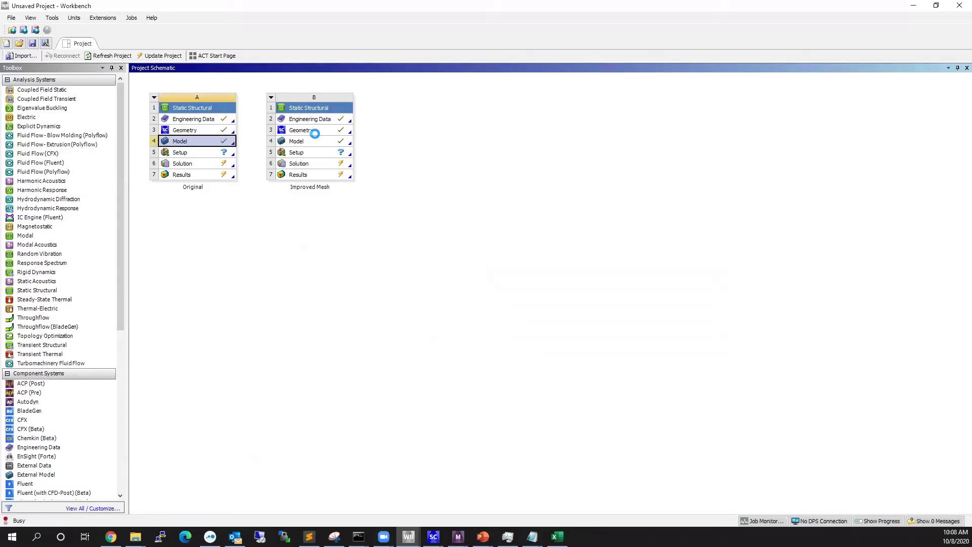
- From the Workbench project, bring up the Improved Mesh system's geometry in SpaceClaim
click(314, 131)
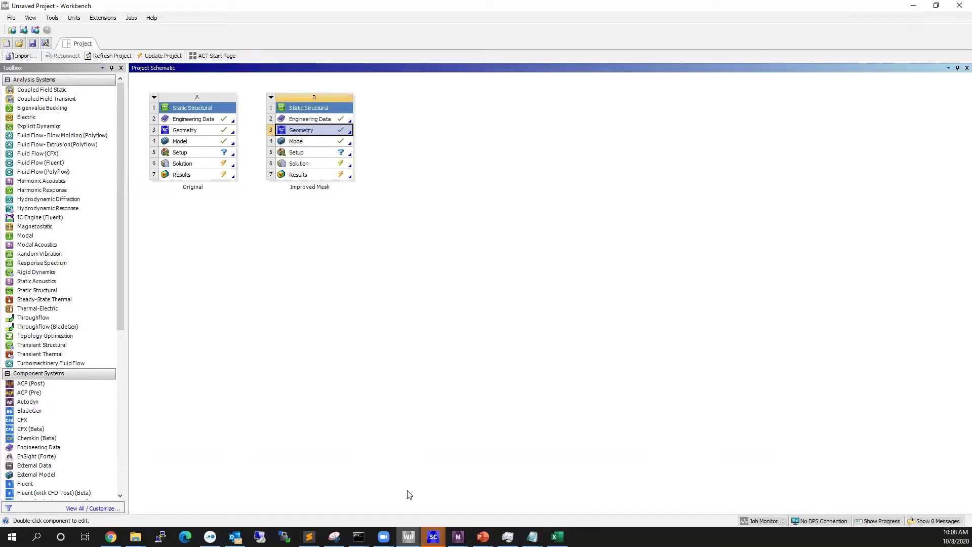
mouse_move(433, 536)
click(478, 508)
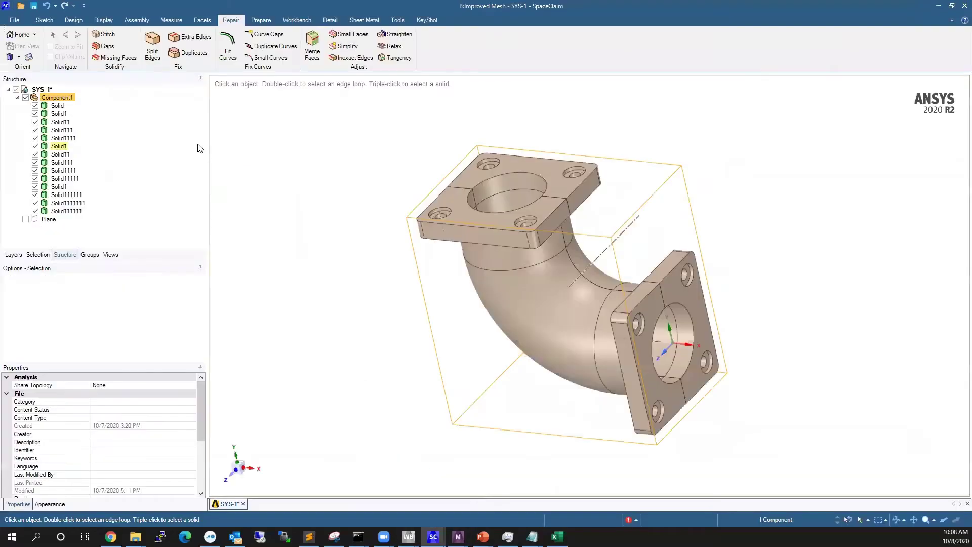
- Examine how the elbow geometry is split into separate solids across the flanges, straight collars and curved body
click(617, 327)
middle_drag(616, 327, 618, 348)
click(572, 298)
click(538, 284)
key(Escape)
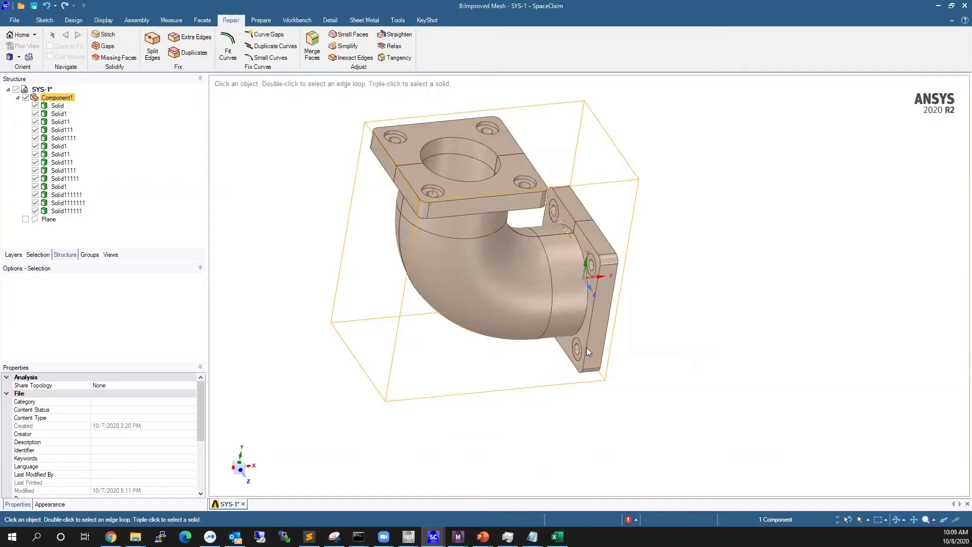
middle_drag(497, 338, 379, 279)
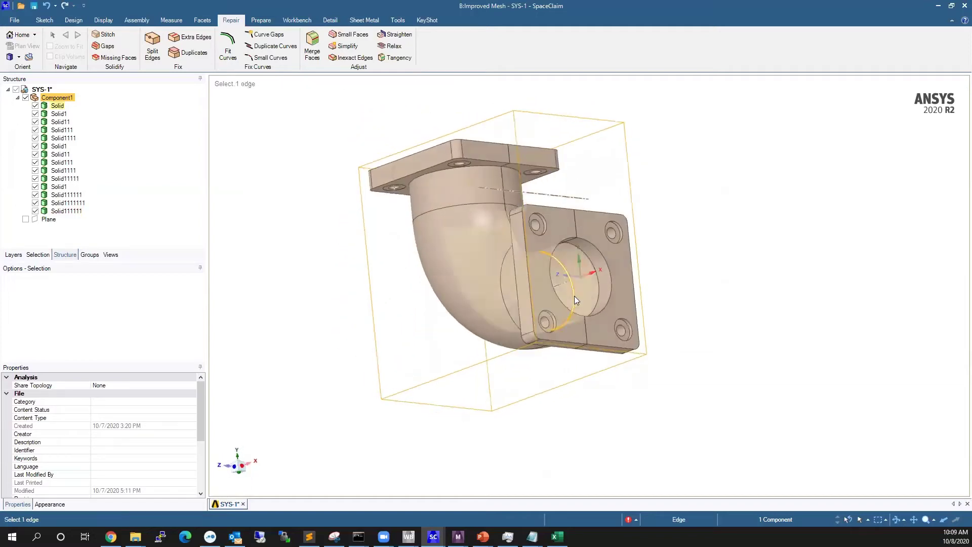
scroll(575, 313, up, 2)
click(576, 314)
middle_drag(576, 314, 606, 320)
key(Escape)
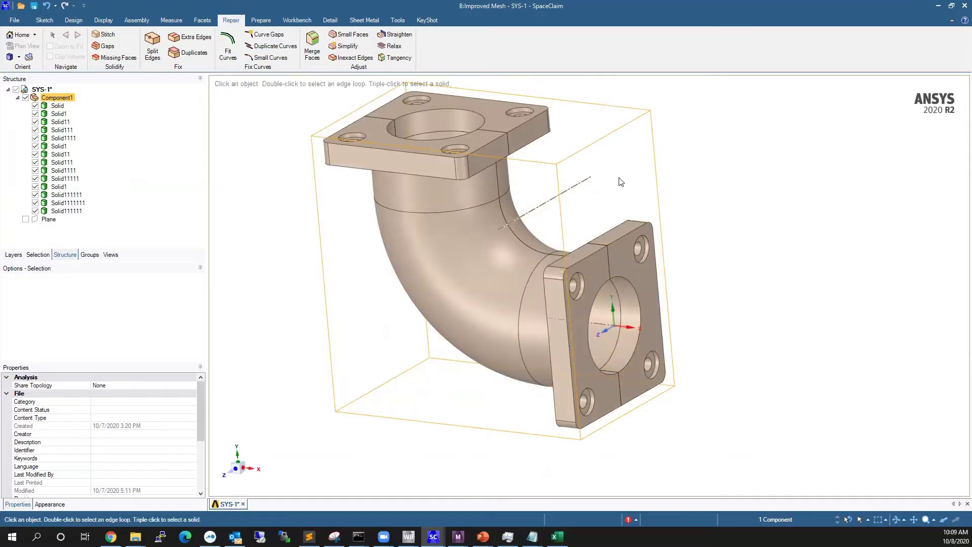
- Select the top face and the parallel underside face of the upper flange's rear half
ctrl+middle_drag(628, 228, 637, 236)
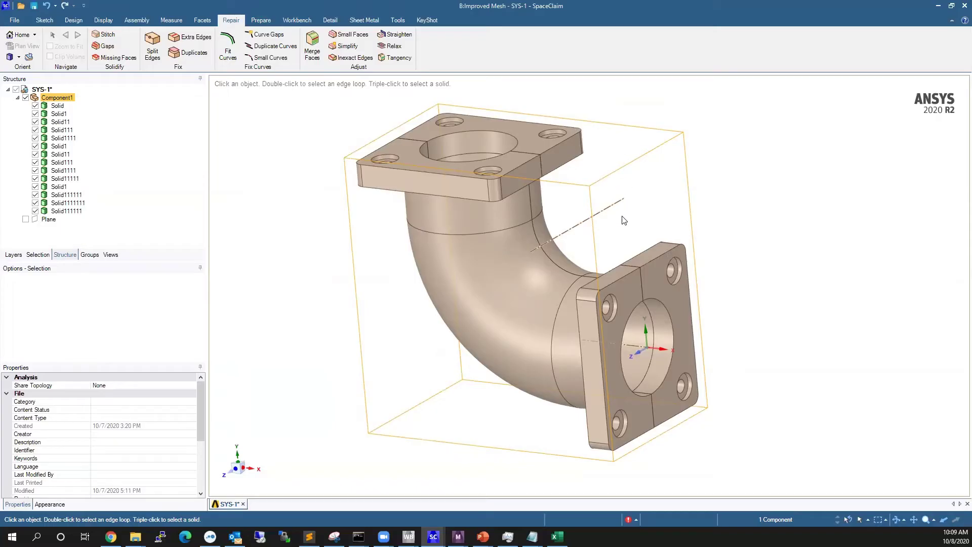
shift+middle_drag(628, 237, 631, 242)
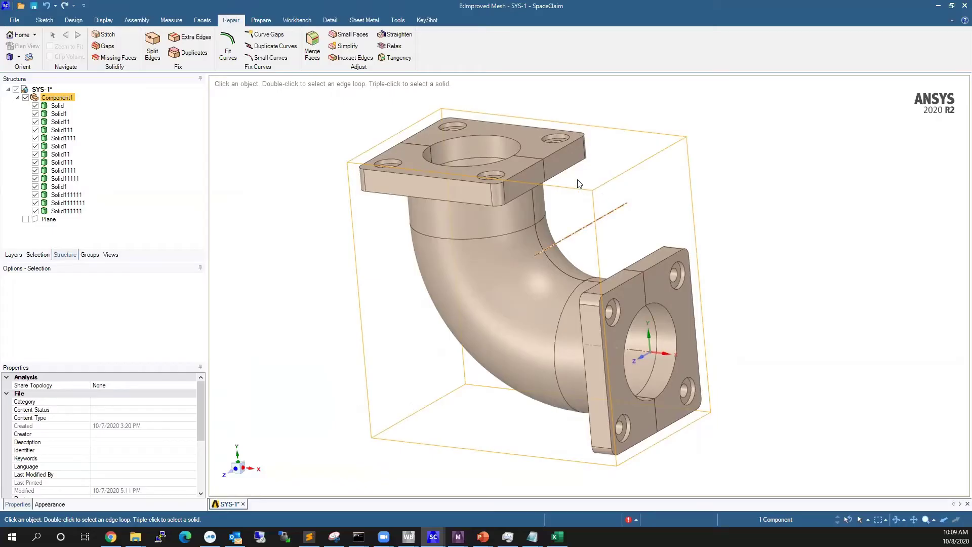
click(535, 136)
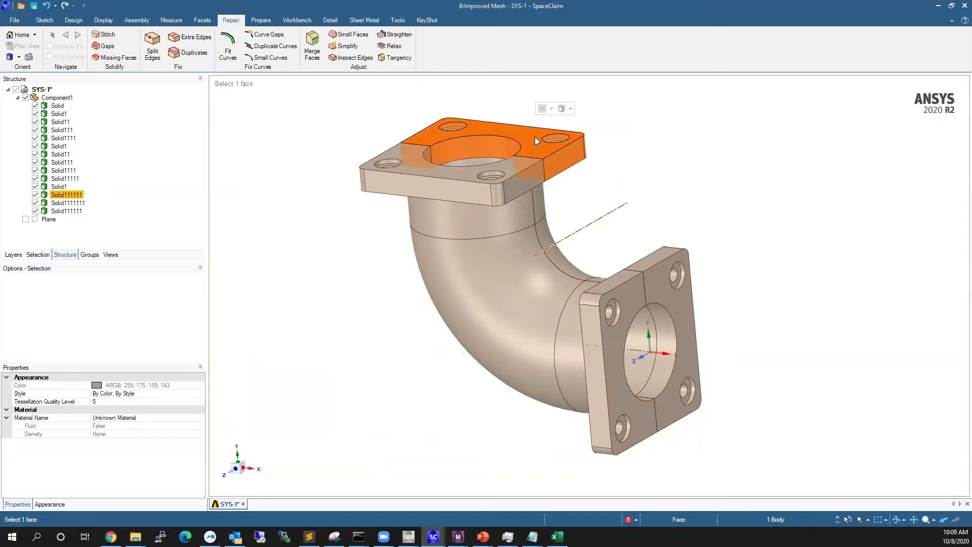
middle_drag(537, 138, 473, 231)
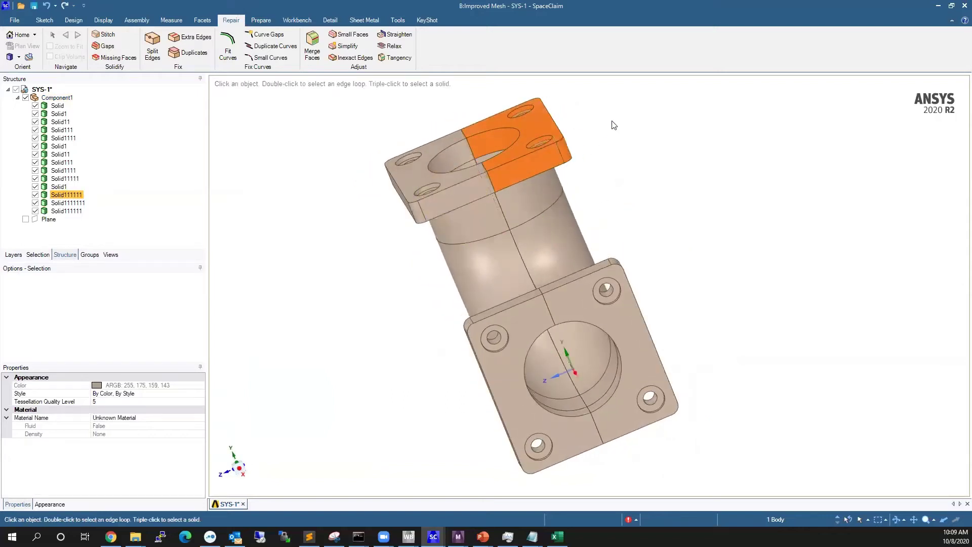
click(545, 125)
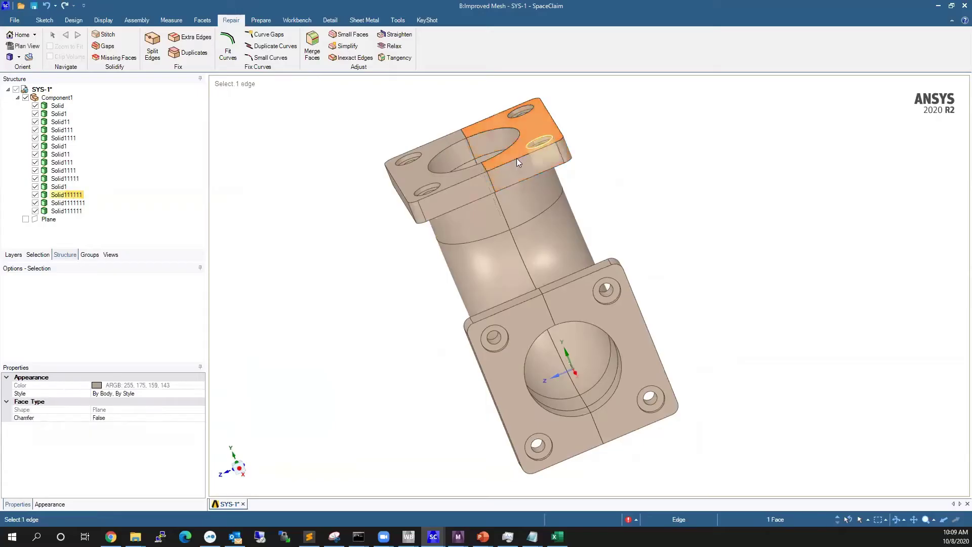
middle_drag(564, 132, 603, 144)
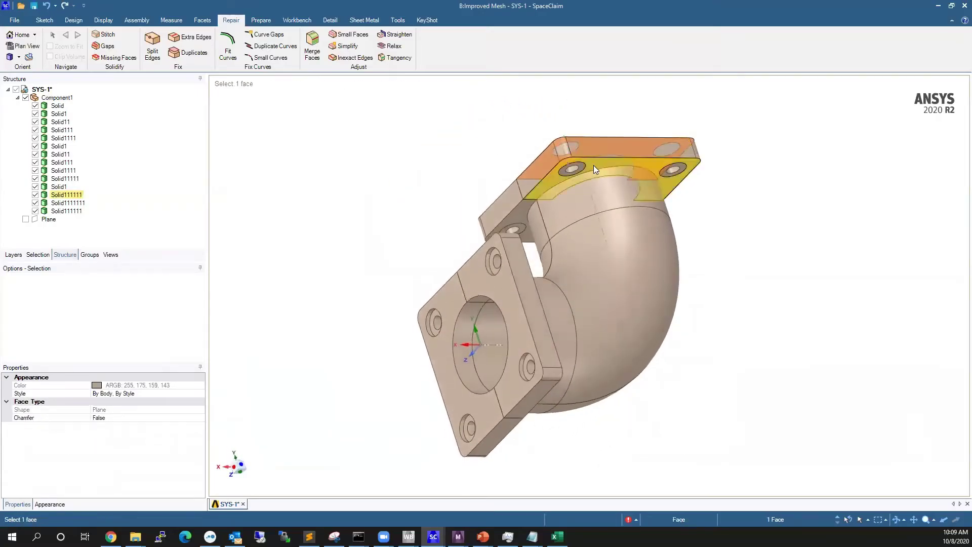
ctrl+click(595, 164)
- Examine the two parallel faces of the upper flange half from several angles, and clear the selection
middle_drag(598, 145, 679, 205)
scroll(534, 124, up, 2)
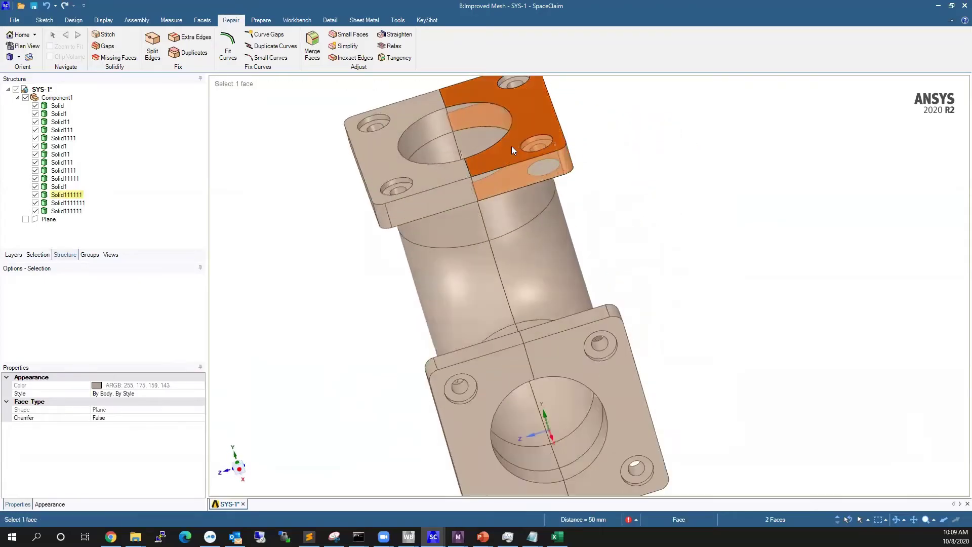
shift+middle_drag(512, 146, 520, 204)
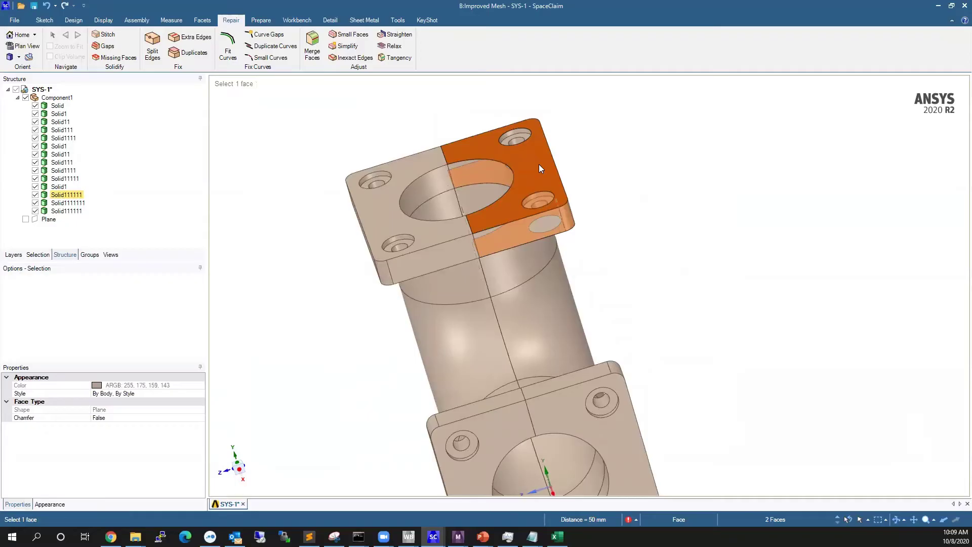
middle_drag(538, 164, 481, 169)
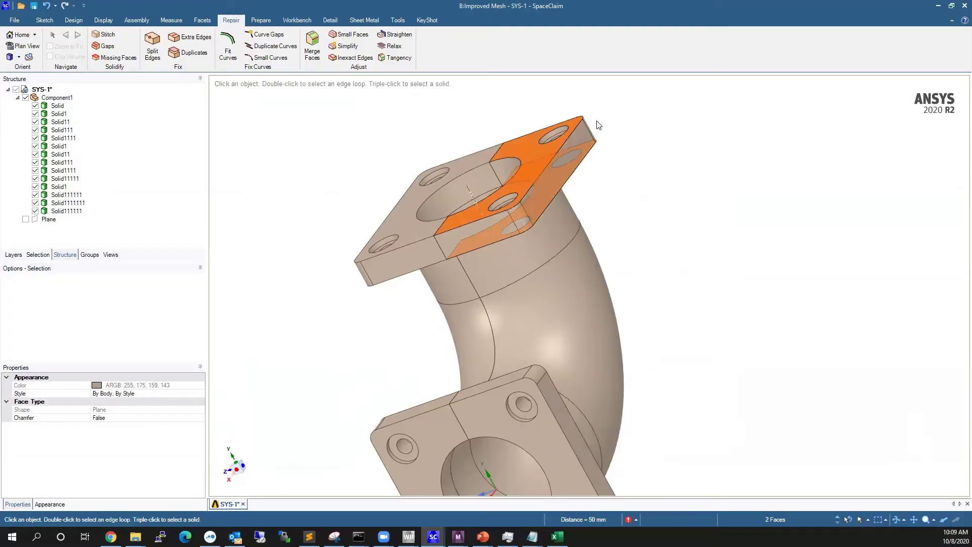
middle_drag(528, 235, 641, 223)
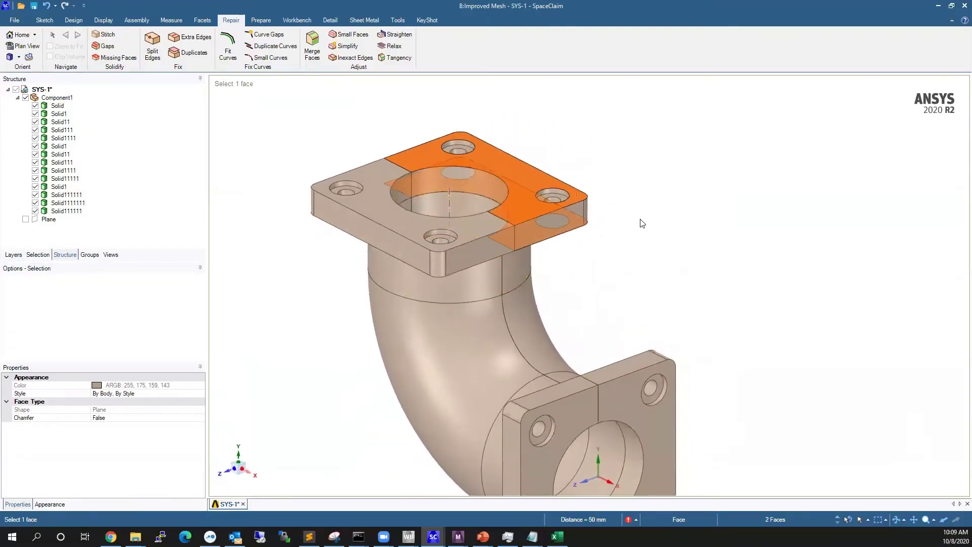
scroll(658, 243, down, 3)
scroll(573, 232, up, 5)
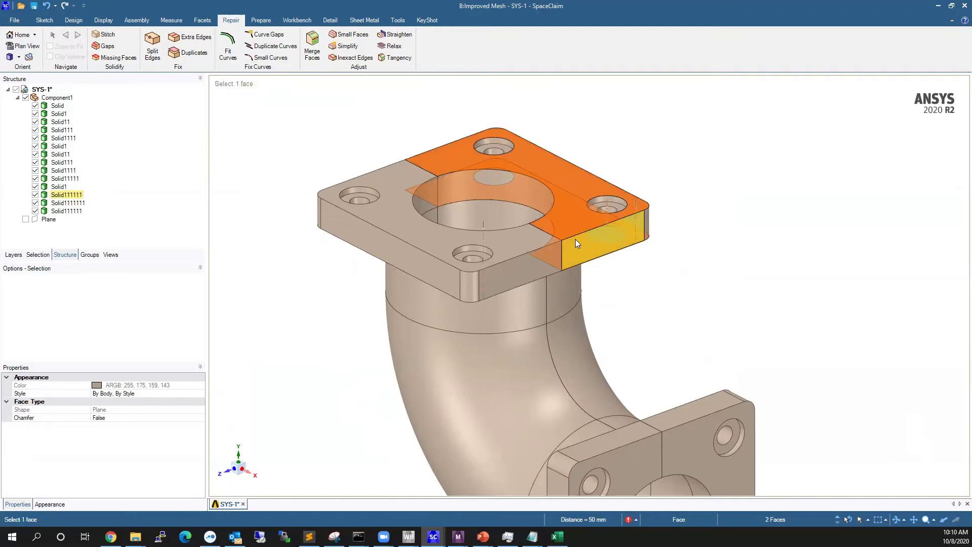
scroll(699, 258, up, 1)
scroll(697, 257, down, 2)
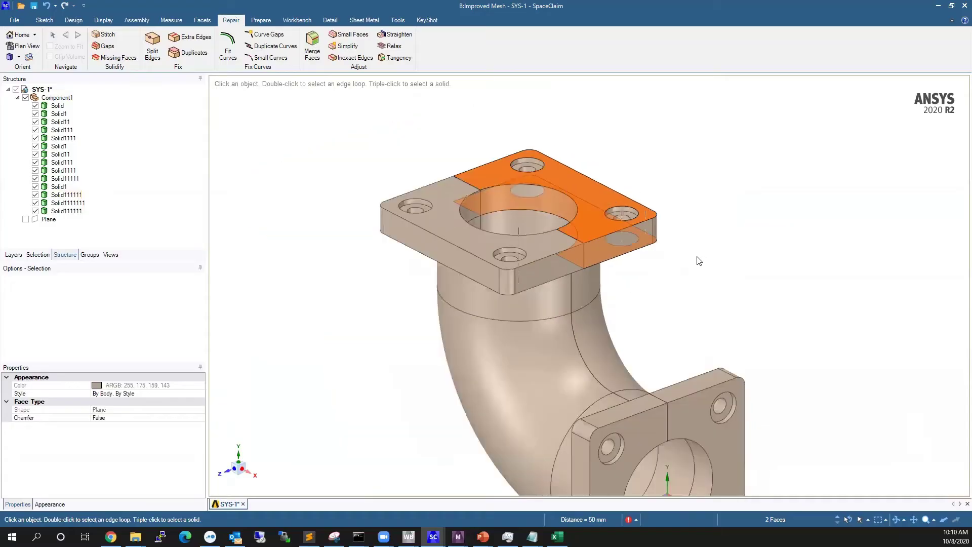
middle_drag(699, 261, 682, 254)
shift+middle_drag(675, 287, 658, 260)
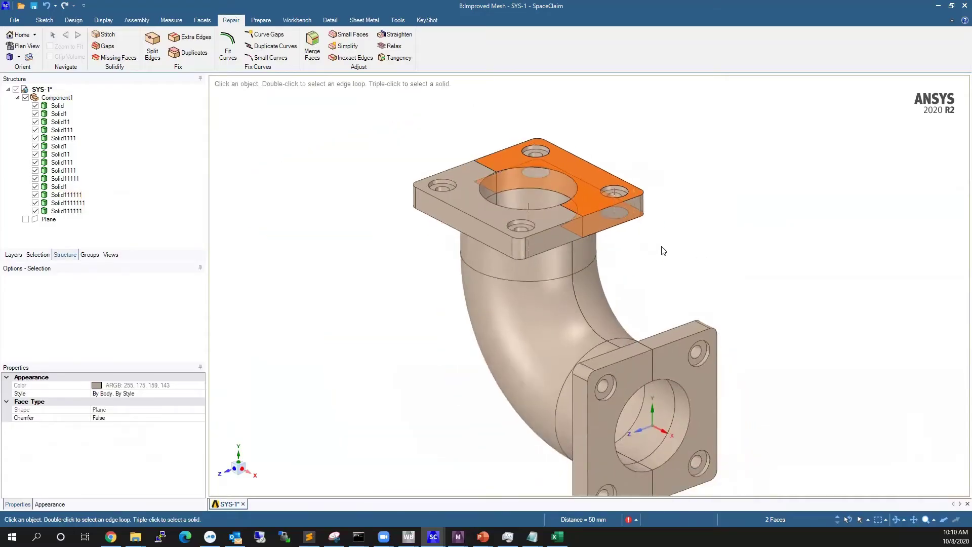
click(665, 249)
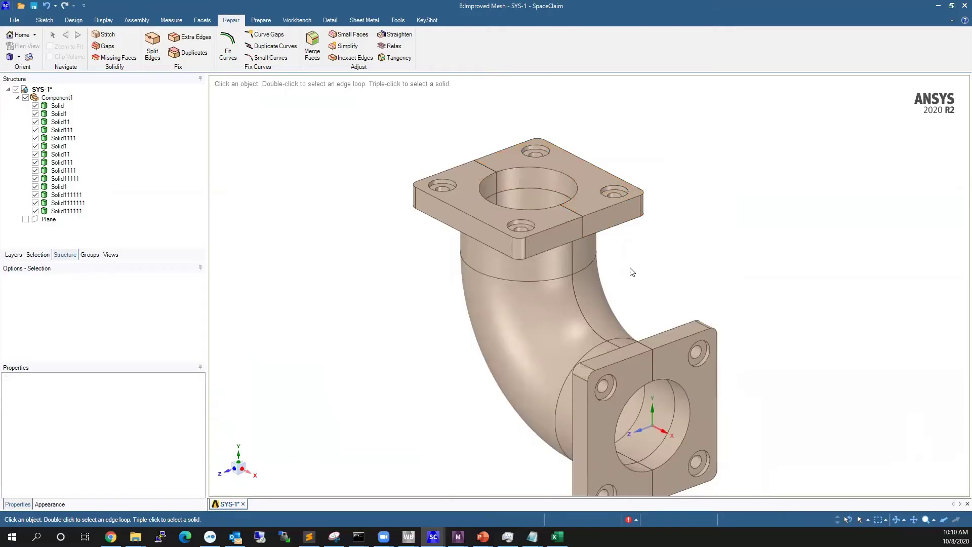
- Isolate the rear half of the curved pipe body by hiding all other solids, and clear the selection
triple_click(586, 256)
right_click(586, 256)
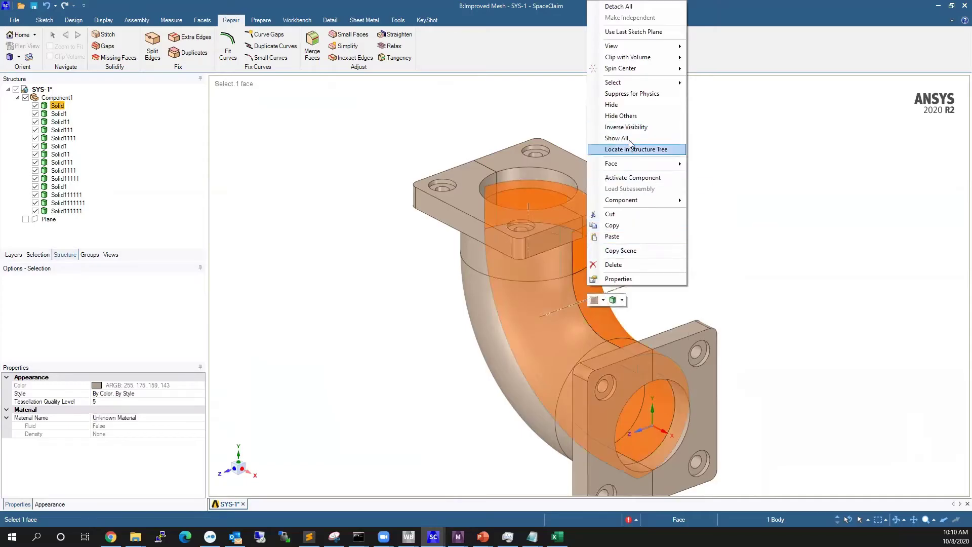
click(628, 117)
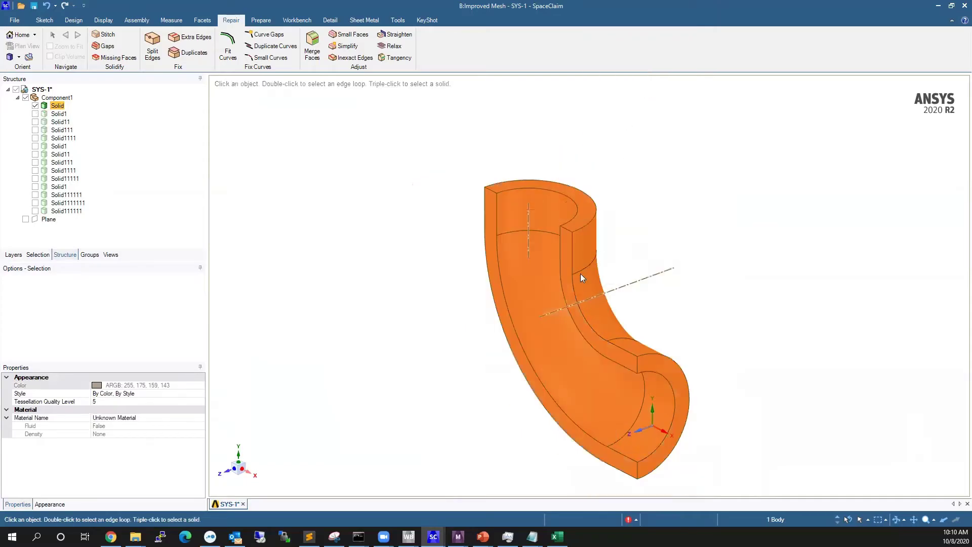
click(645, 196)
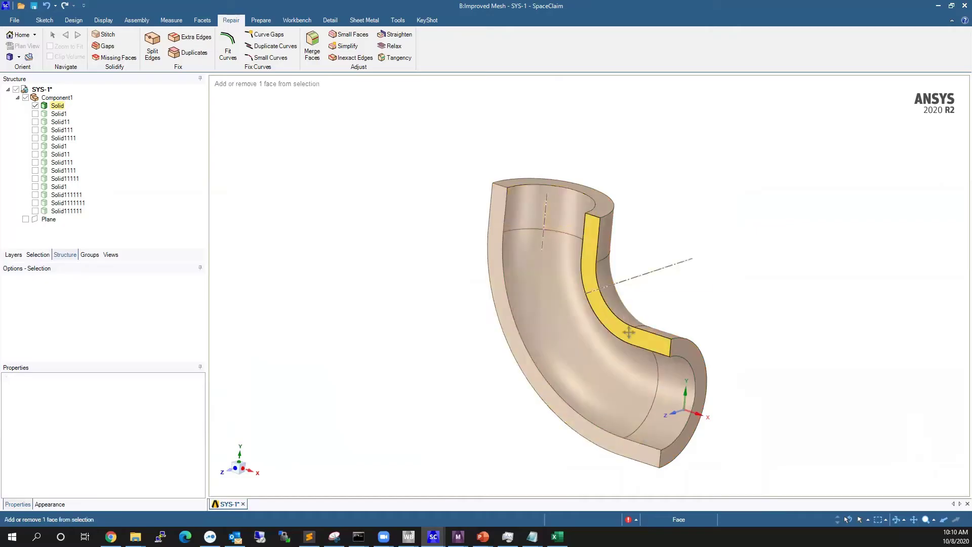
- Select the flat cut face along the inside of the bend and examine how it runs through the isolated pipe half
shift+middle_drag(621, 303, 600, 260)
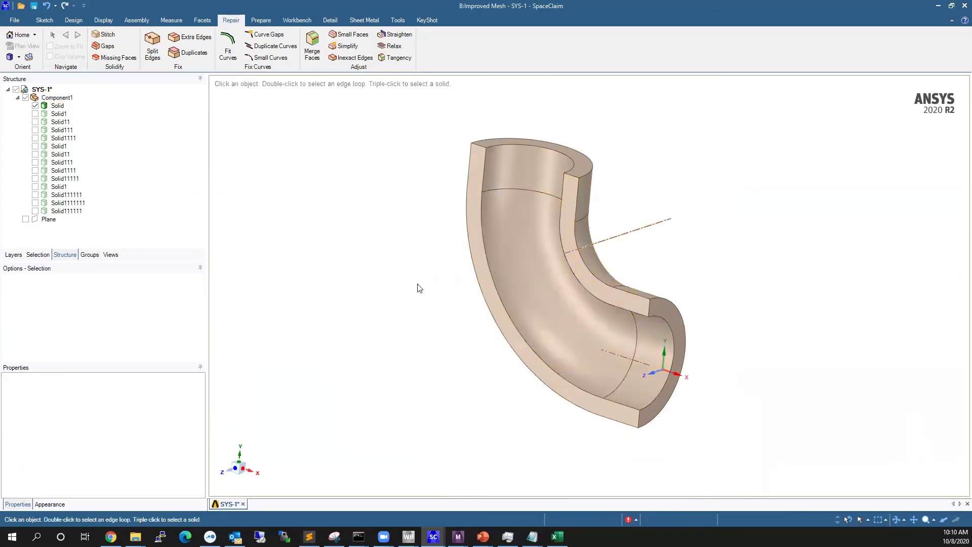
click(589, 283)
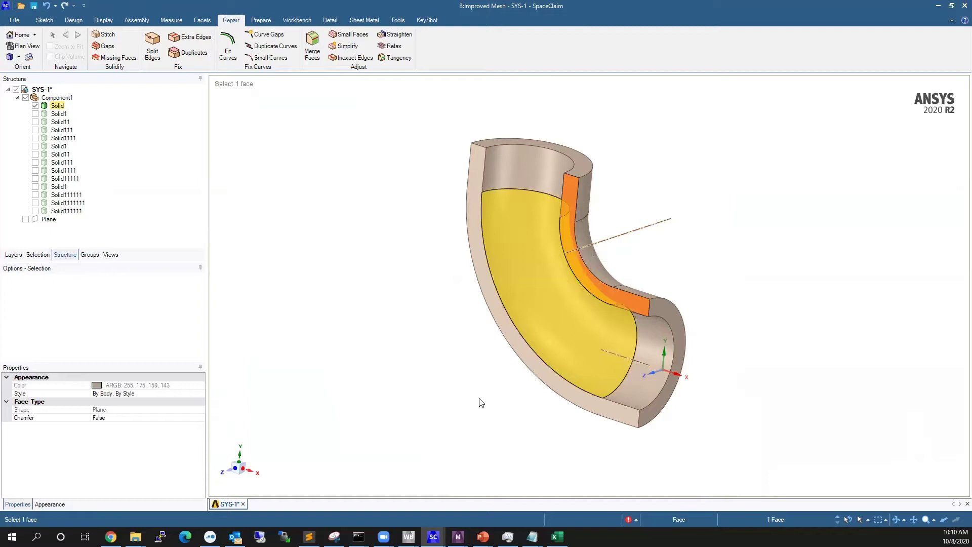
middle_drag(479, 399, 469, 449)
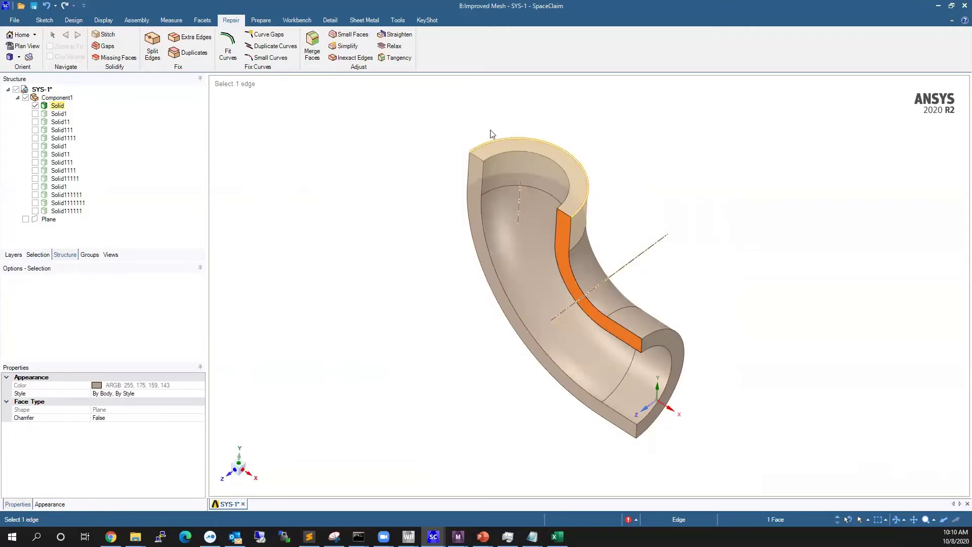
middle_drag(460, 217, 601, 304)
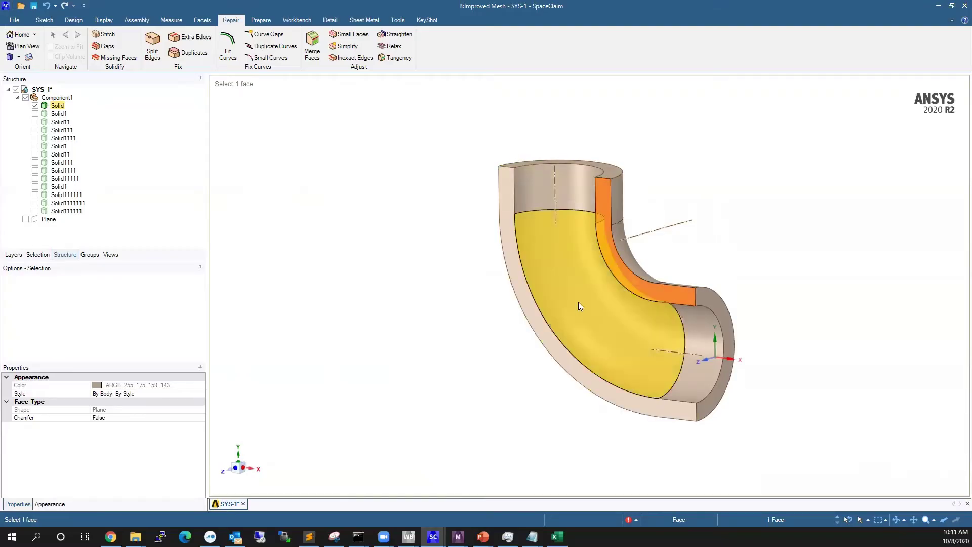
middle_drag(578, 302, 616, 320)
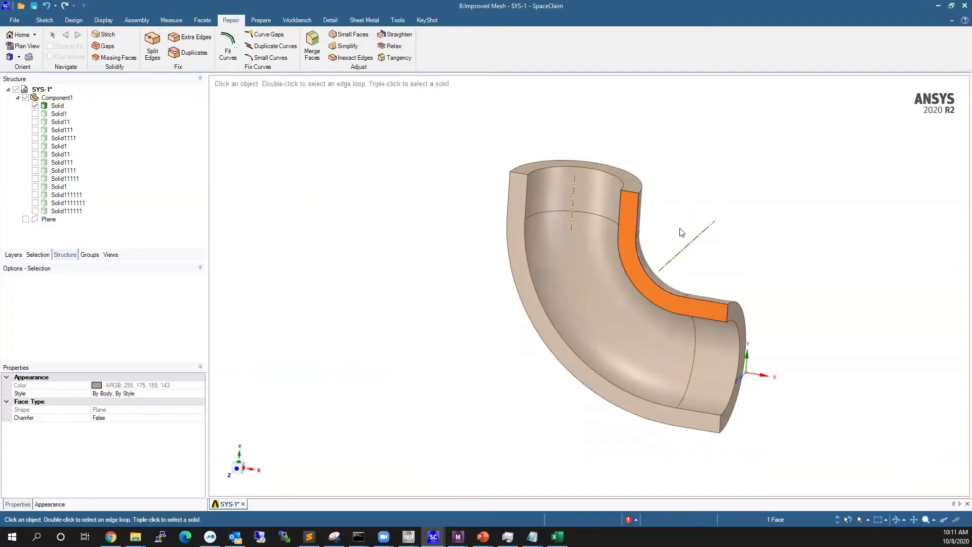
shift+middle_drag(683, 237, 610, 233)
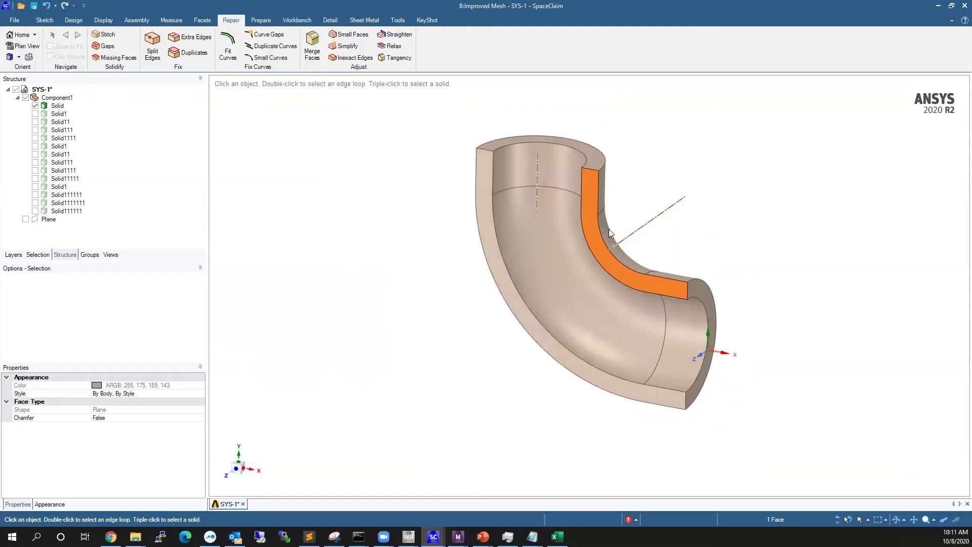
- Show all of the elbow's solids again, clear the face selection and hide the splitting plane
right_click(425, 223)
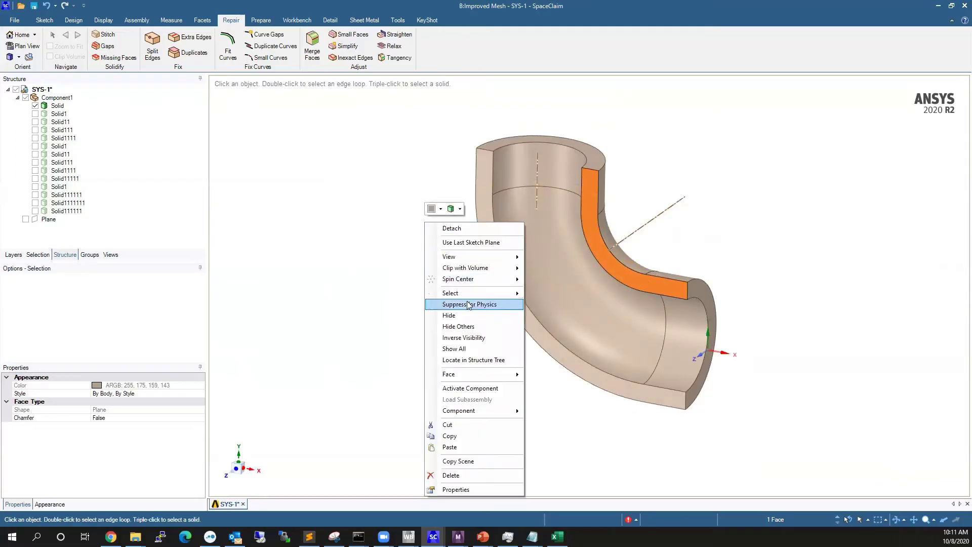
click(467, 350)
middle_drag(625, 312, 590, 328)
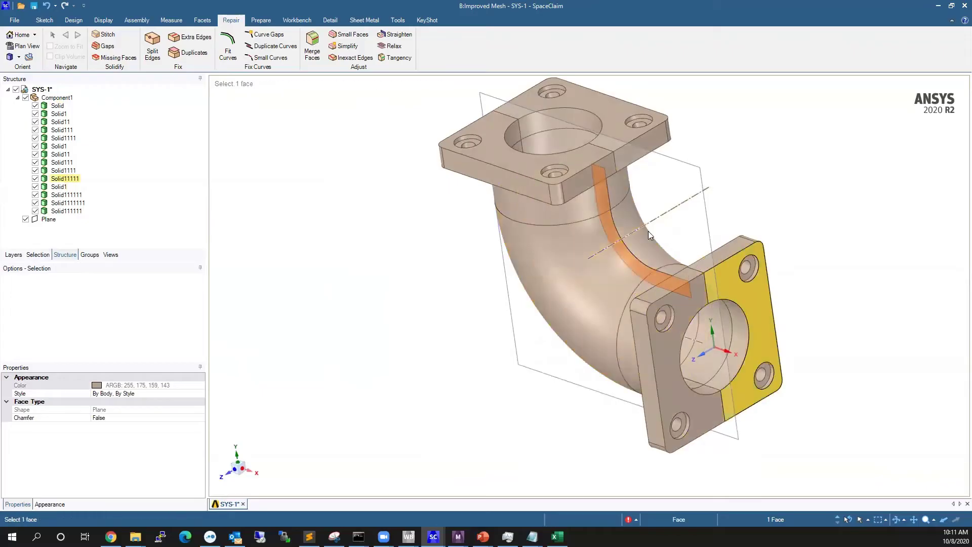
click(736, 173)
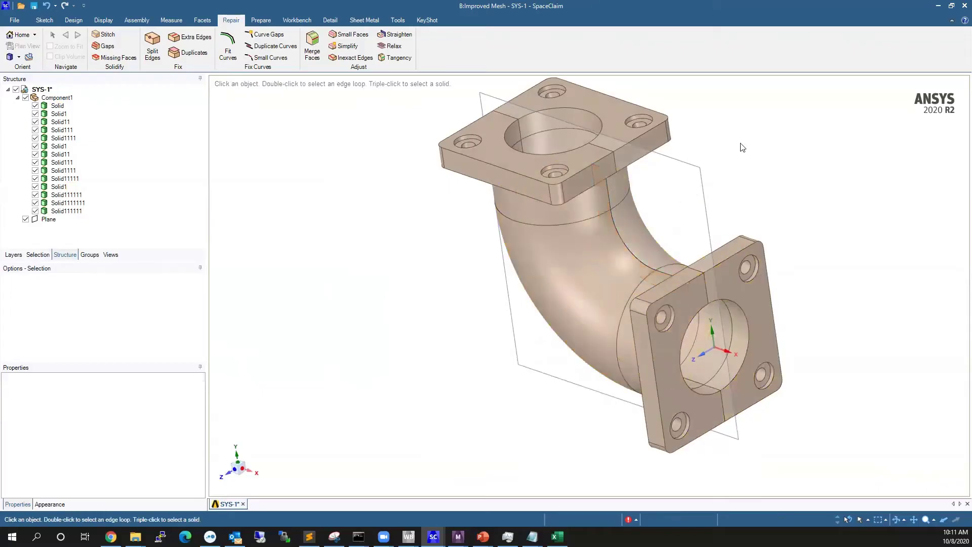
click(25, 218)
- Highlight both half solids of the upper flange to check where they are split, and clear the selection
ctrl+middle_drag(545, 205, 538, 251)
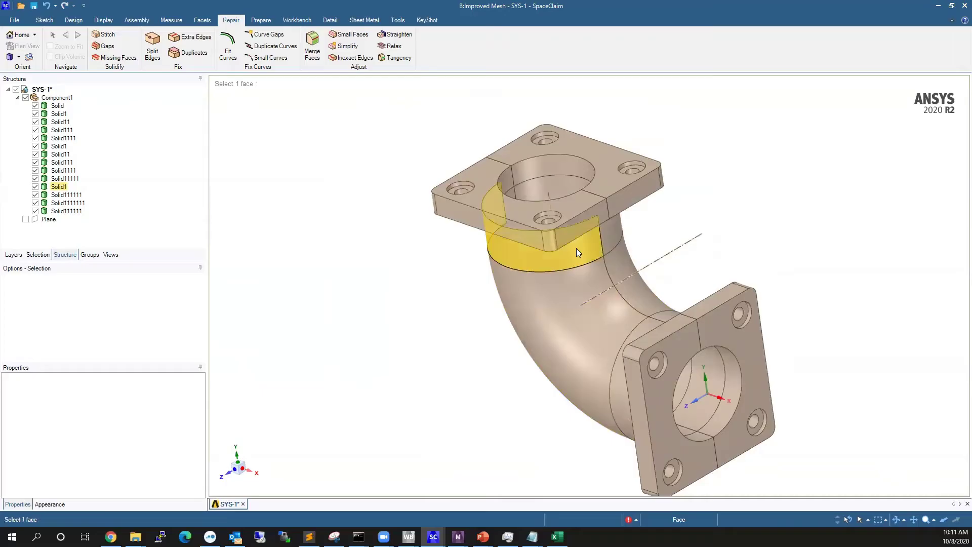
middle_drag(588, 345, 641, 269)
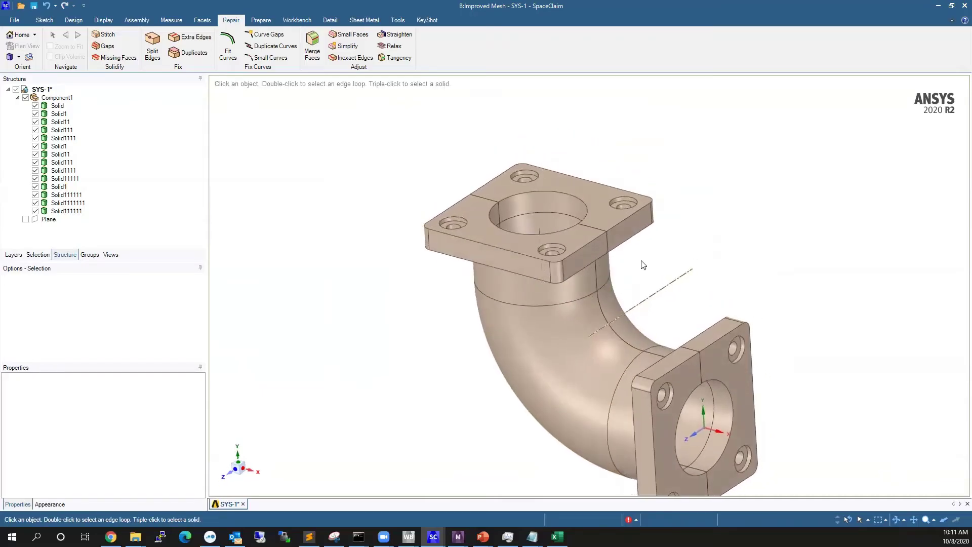
triple_click(599, 219)
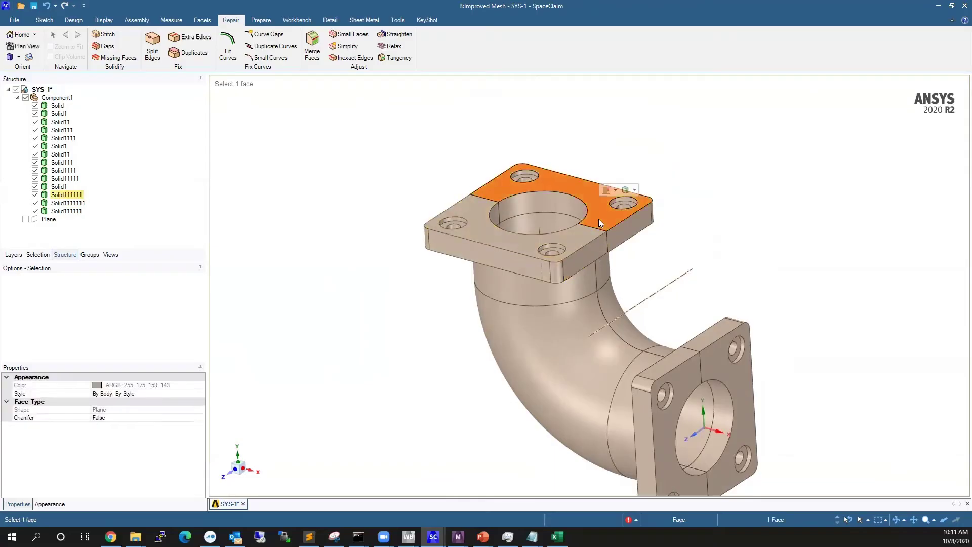
ctrl+triple_click(577, 238)
click(663, 202)
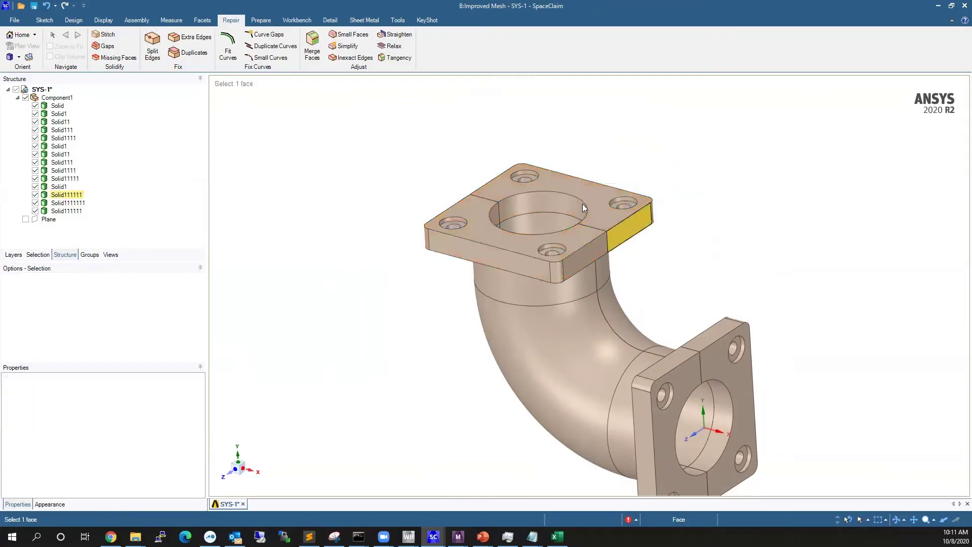
- Select the ring-shaped solid around the upper flange's front corner bolt hole and compare it with the whole elbow
middle_drag(584, 231, 580, 282)
scroll(533, 260, up, 3)
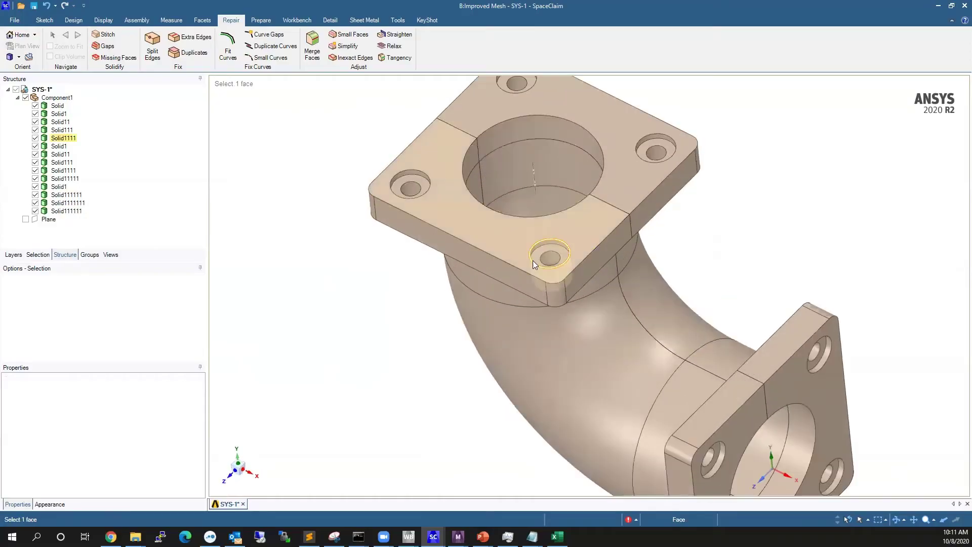
scroll(533, 260, up, 2)
click(541, 250)
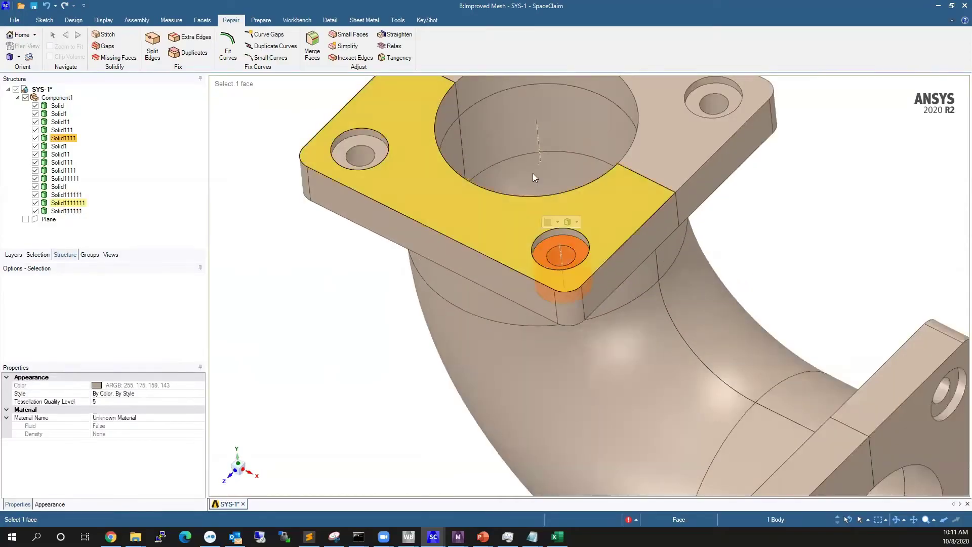
scroll(532, 177, down, 4)
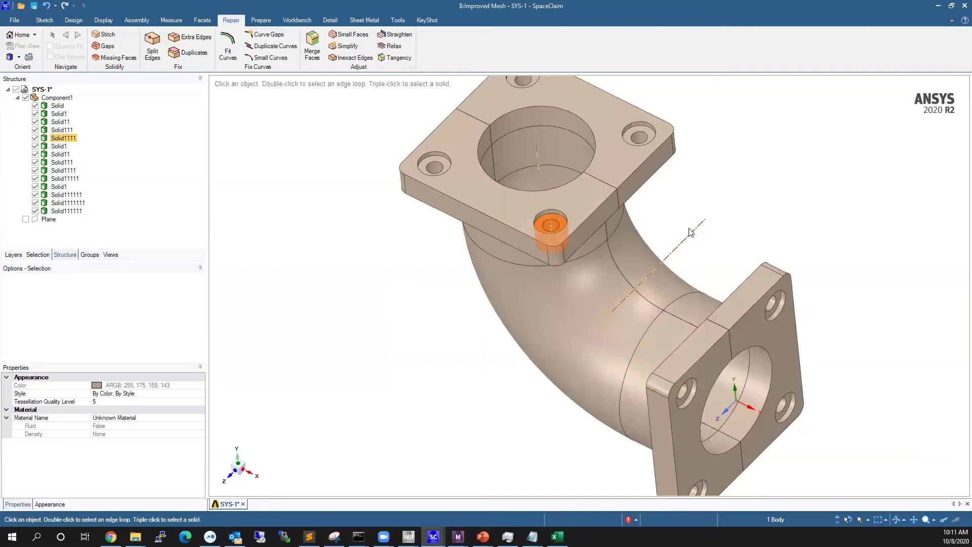
middle_drag(578, 232, 552, 235)
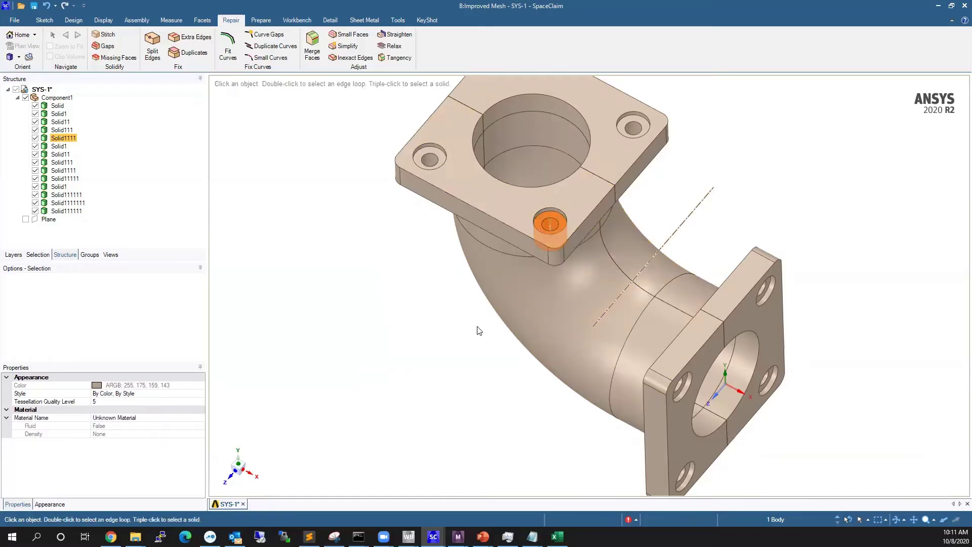
scroll(403, 382, down, 3)
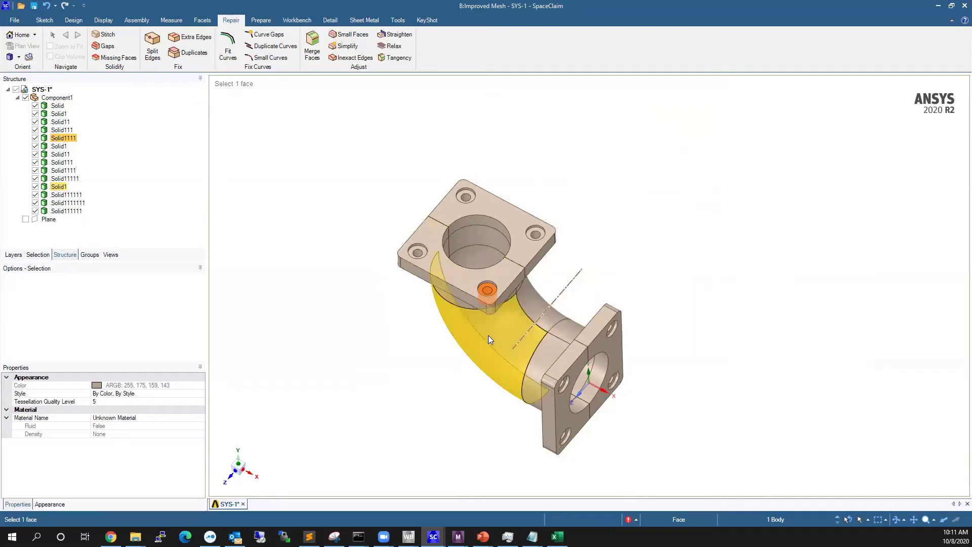
- Switch to the Improved Mesh model in ANSYS Mechanical and examine the elbow's mesh on the flanges and the bend
mouse_move(488, 335)
middle_down()
mouse_move(476, 312)
mouse_move(517, 229)
middle_up()
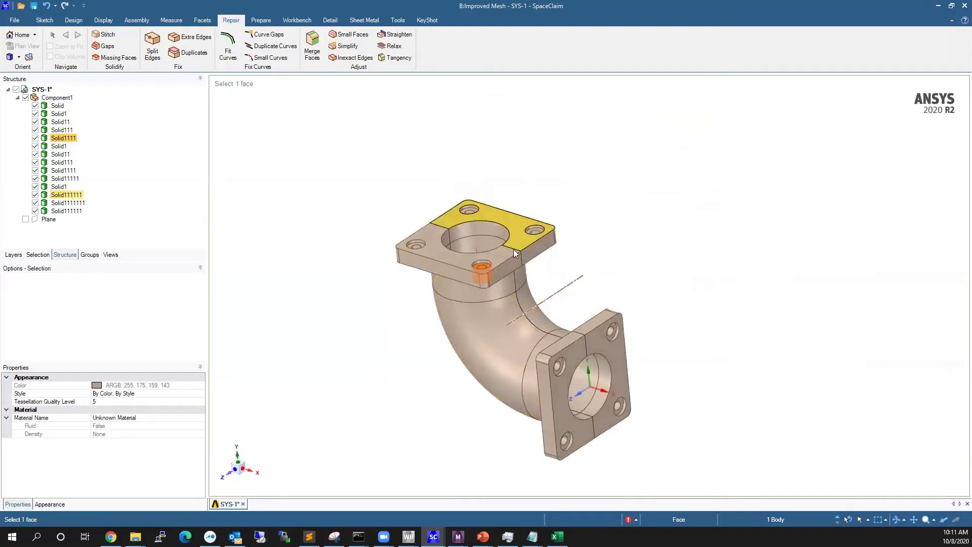
scroll(513, 249, up, 3)
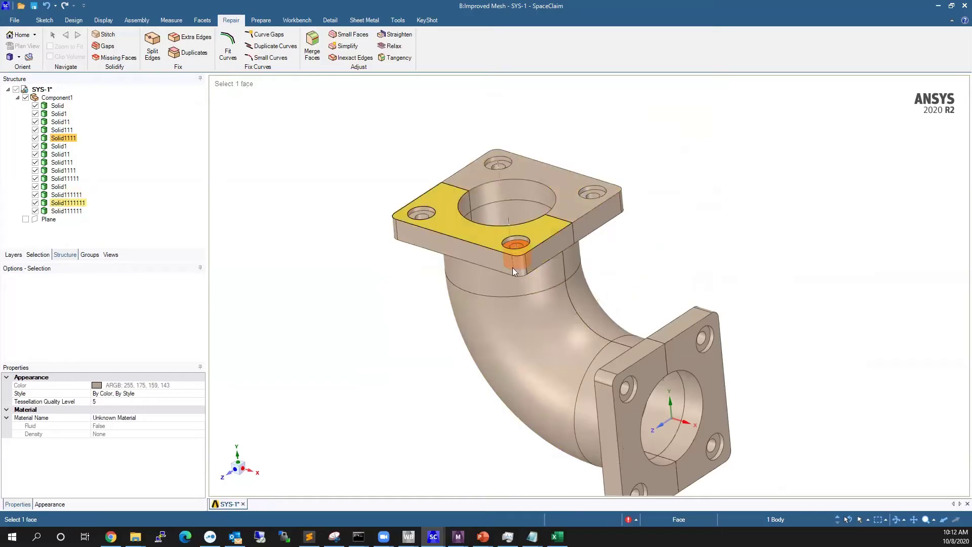
scroll(400, 278, down, 2)
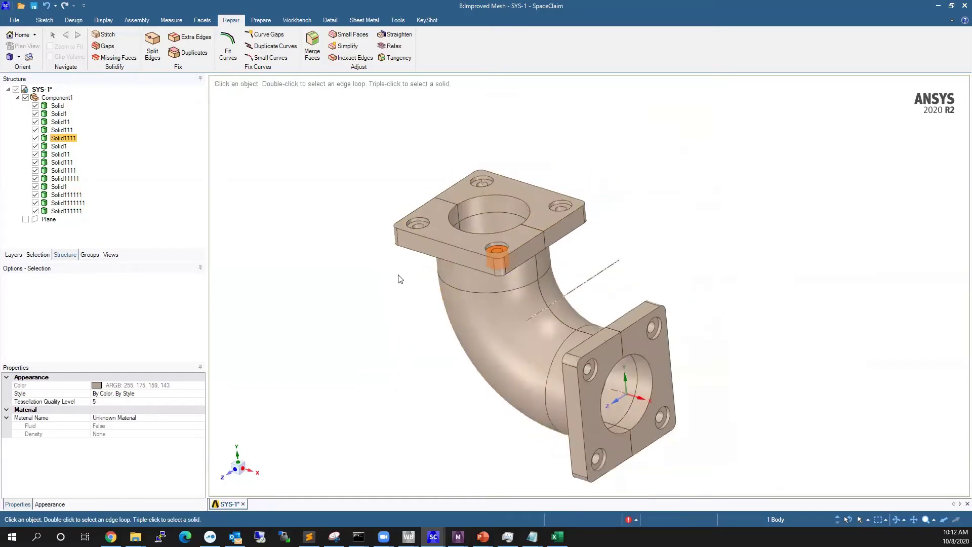
shift+middle_drag(510, 408, 525, 365)
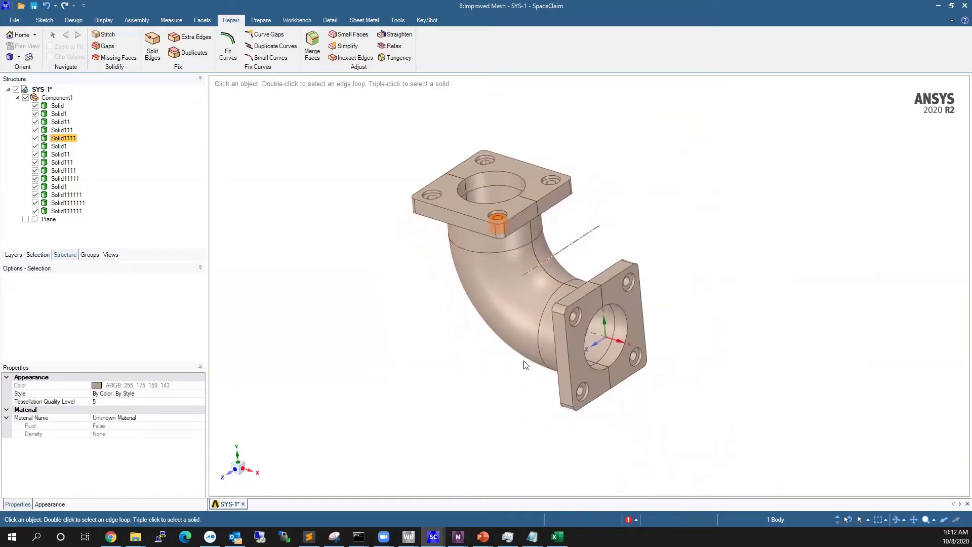
mouse_move(457, 536)
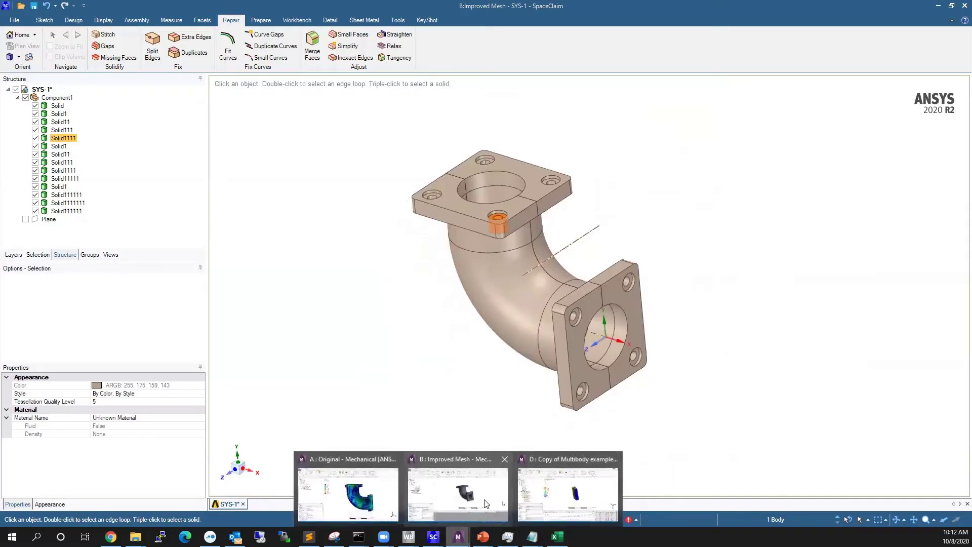
click(438, 495)
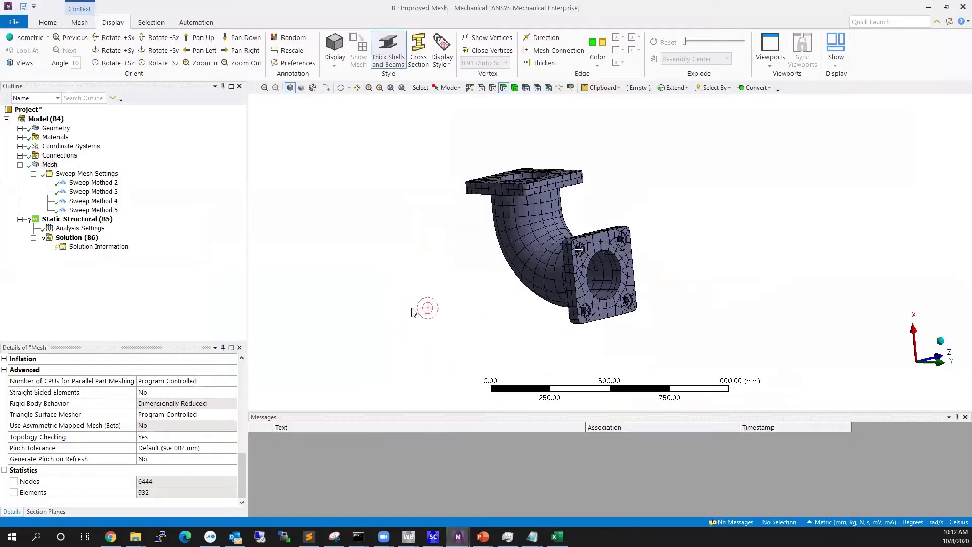
middle_drag(416, 182, 574, 285)
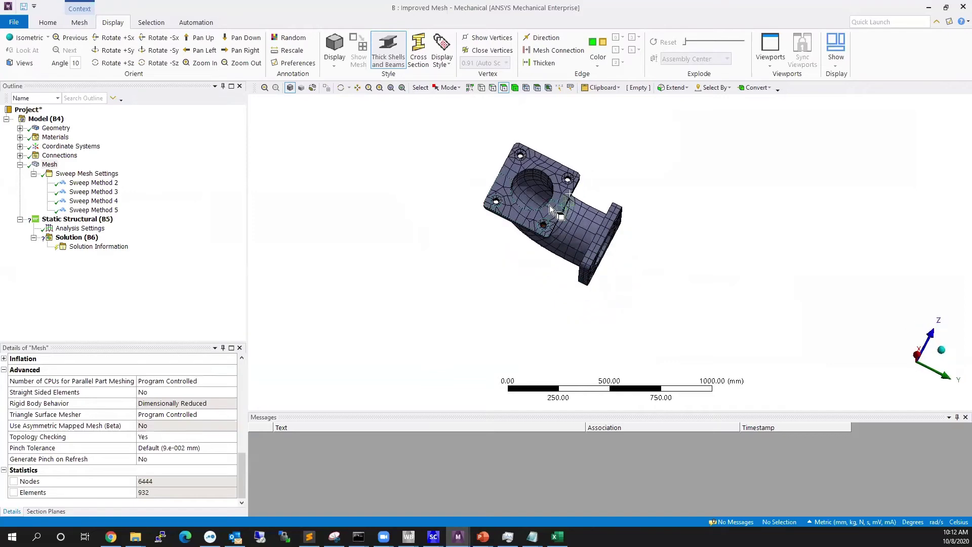
scroll(527, 259, up, 4)
middle_drag(526, 259, 509, 202)
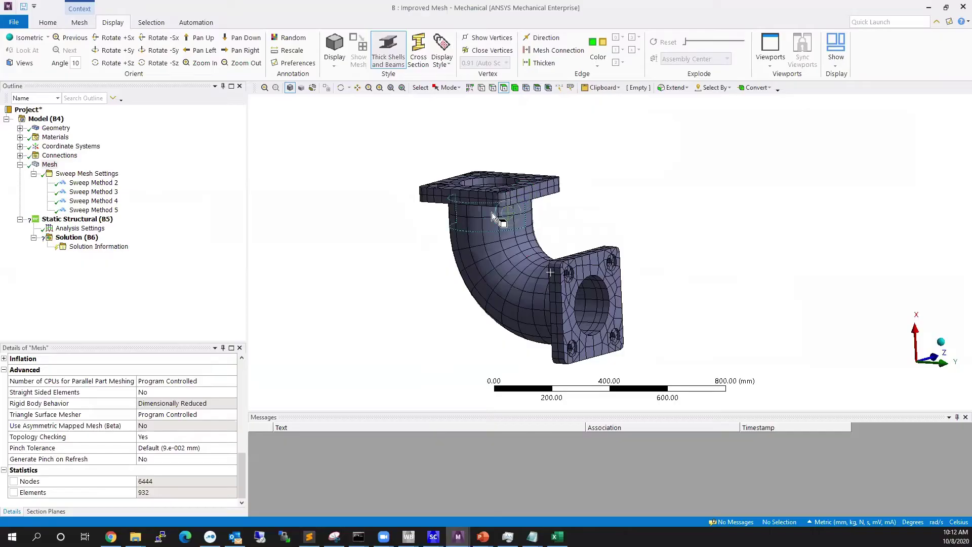
mouse_move(555, 249)
middle_down()
mouse_move(530, 260)
mouse_move(397, 256)
middle_up()
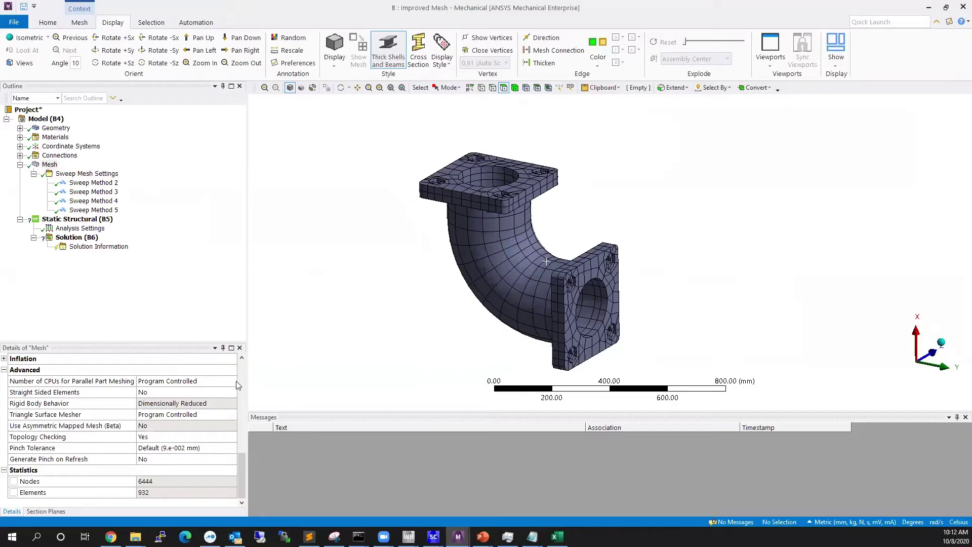
- Display the improved mesh by Element Quality and review it together with the node and element statistics
scroll(223, 384, up, 8)
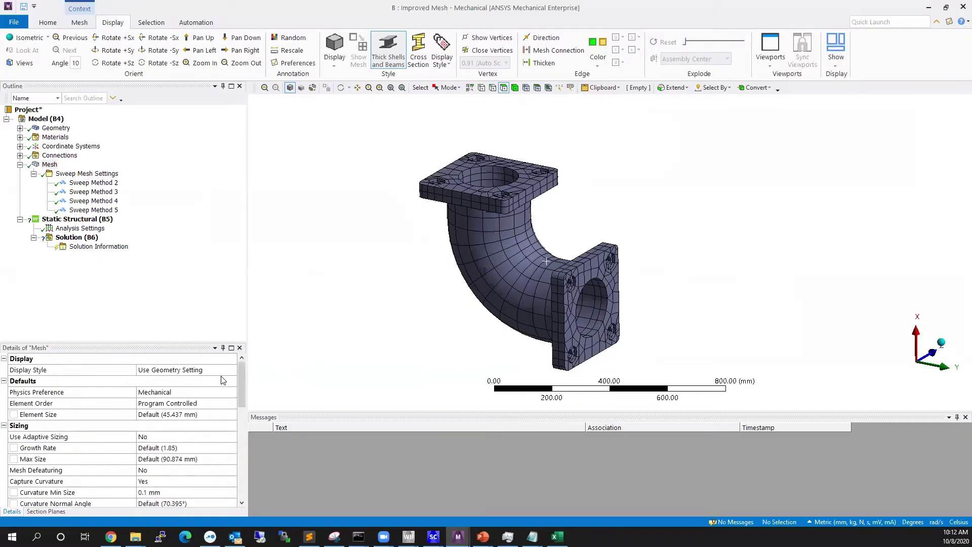
click(202, 370)
click(232, 371)
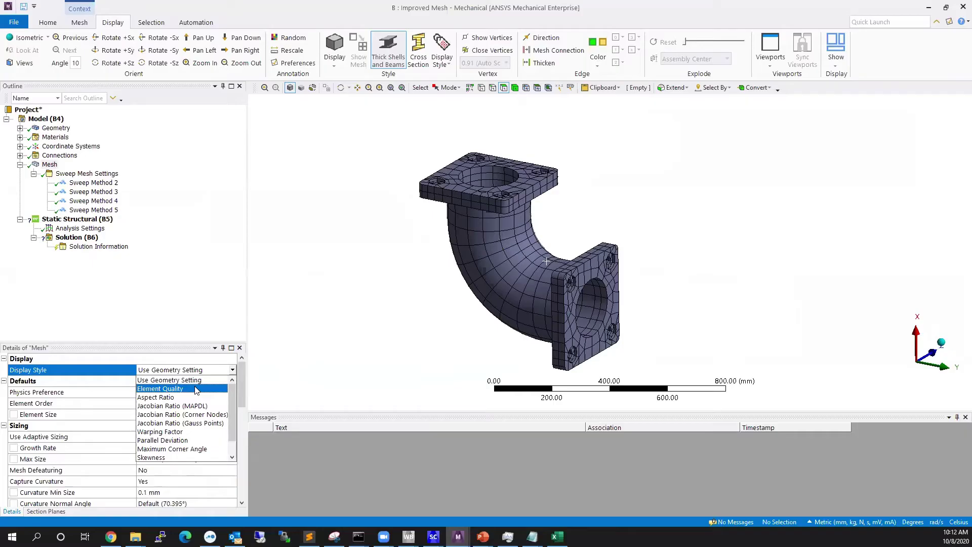
click(162, 381)
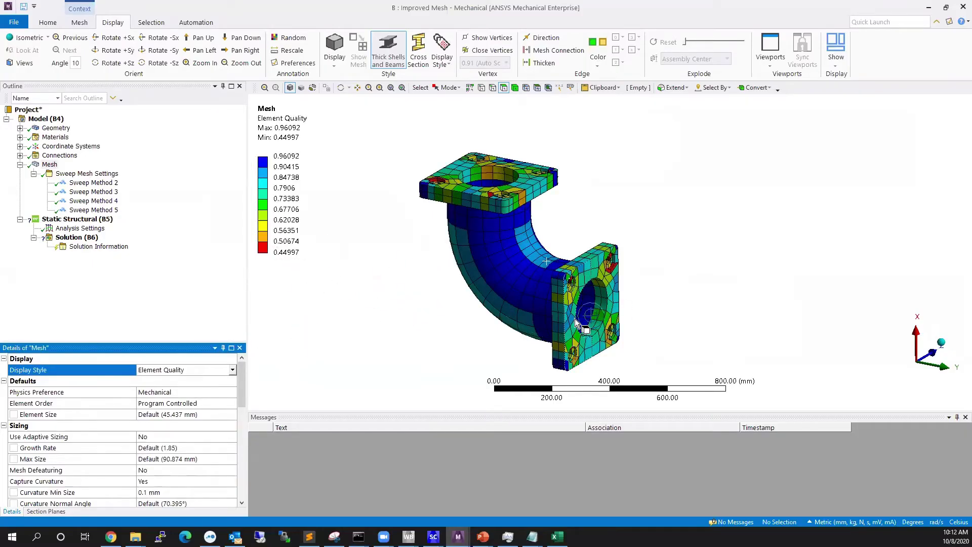
middle_drag(587, 316, 579, 309)
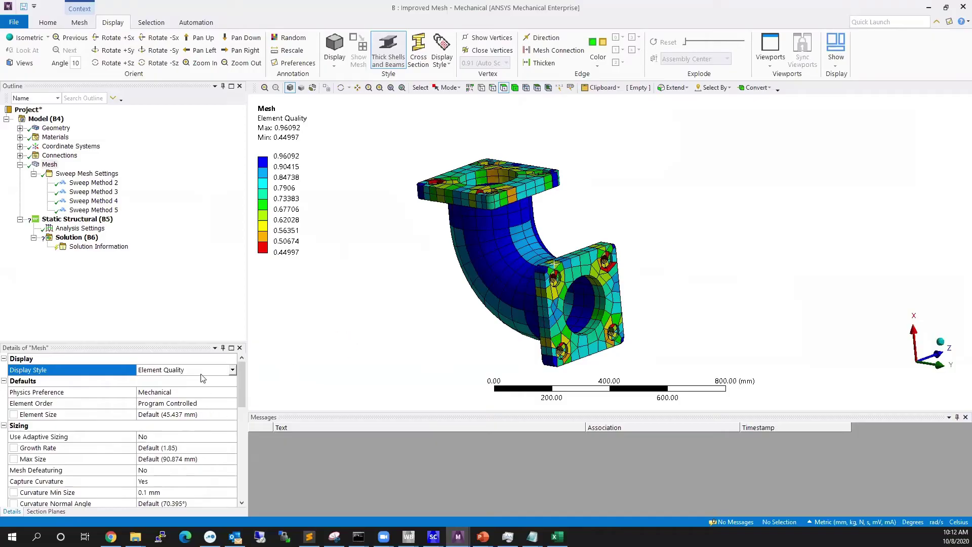
scroll(190, 425, down, 8)
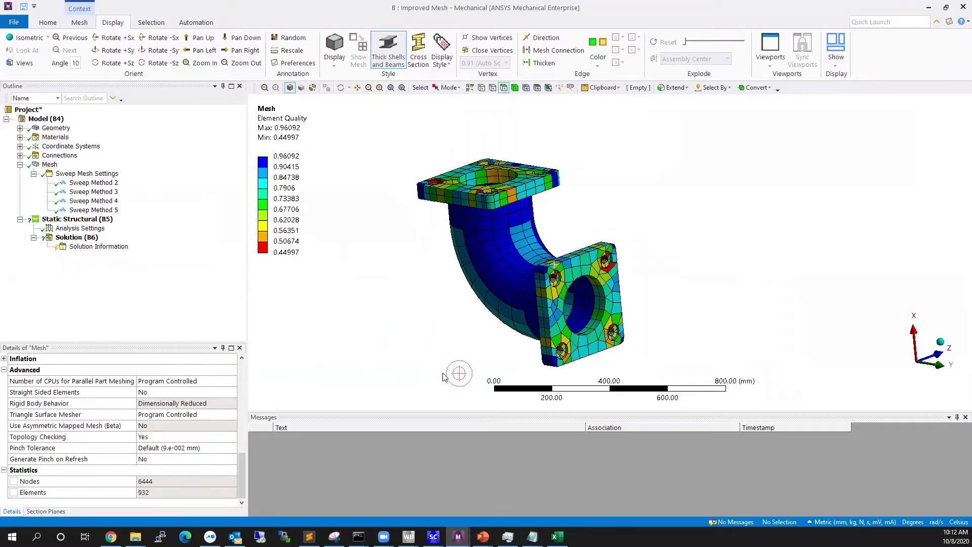
ctrl+middle_drag(463, 356, 463, 356)
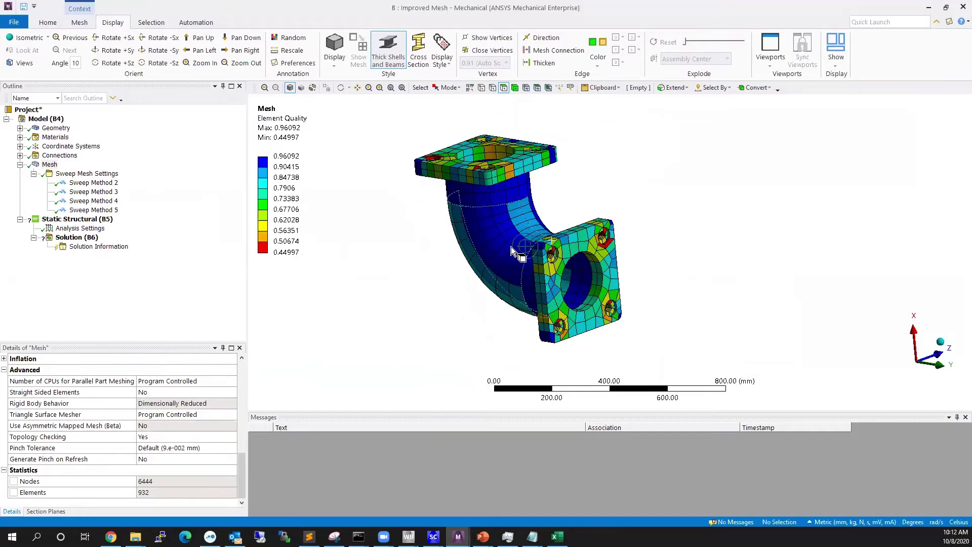
middle_drag(542, 269, 520, 291)
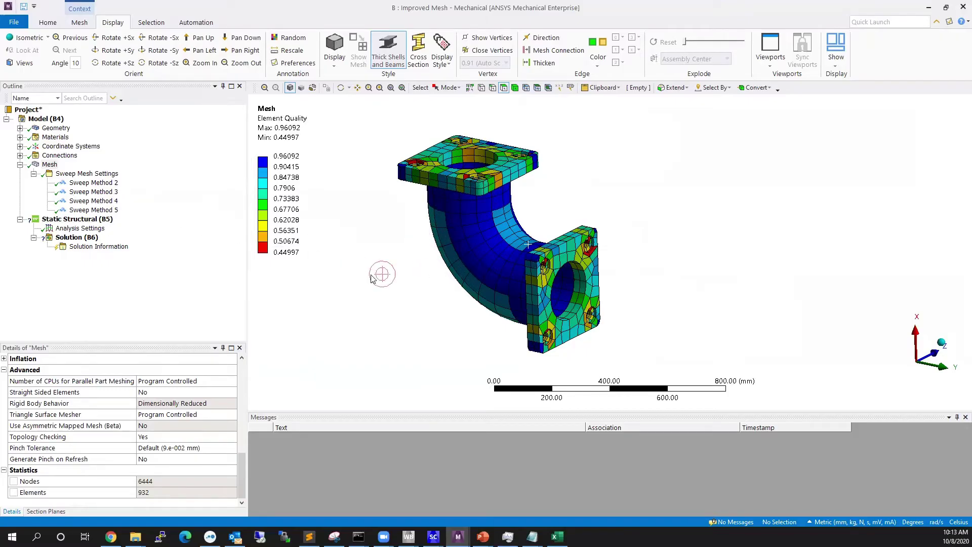
- Set the mesh display style back to Use Geometry Setting
scroll(189, 404, up, 10)
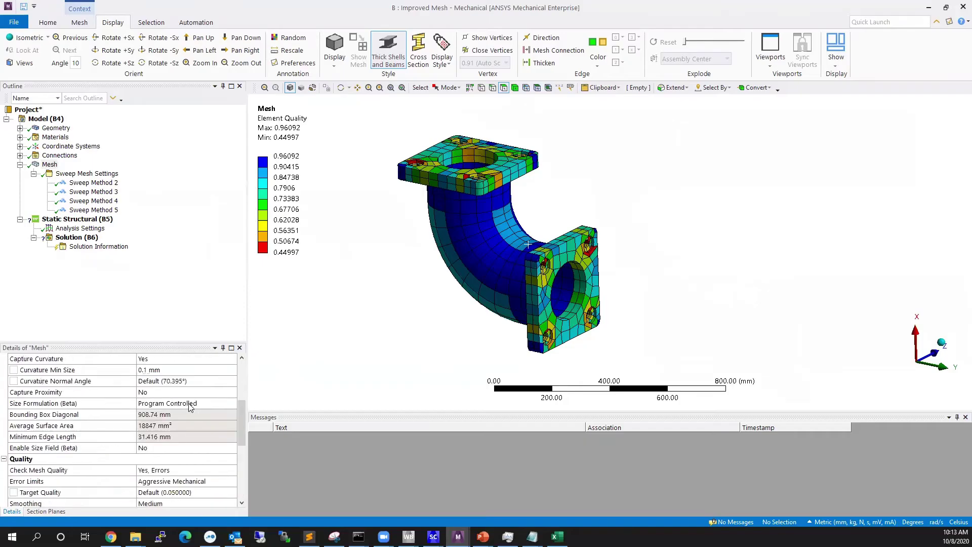
click(233, 372)
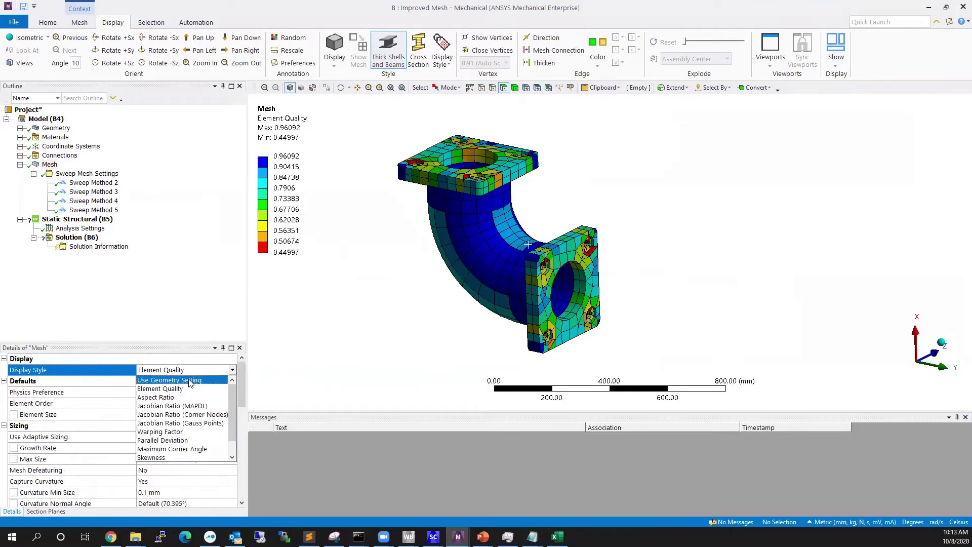
click(162, 379)
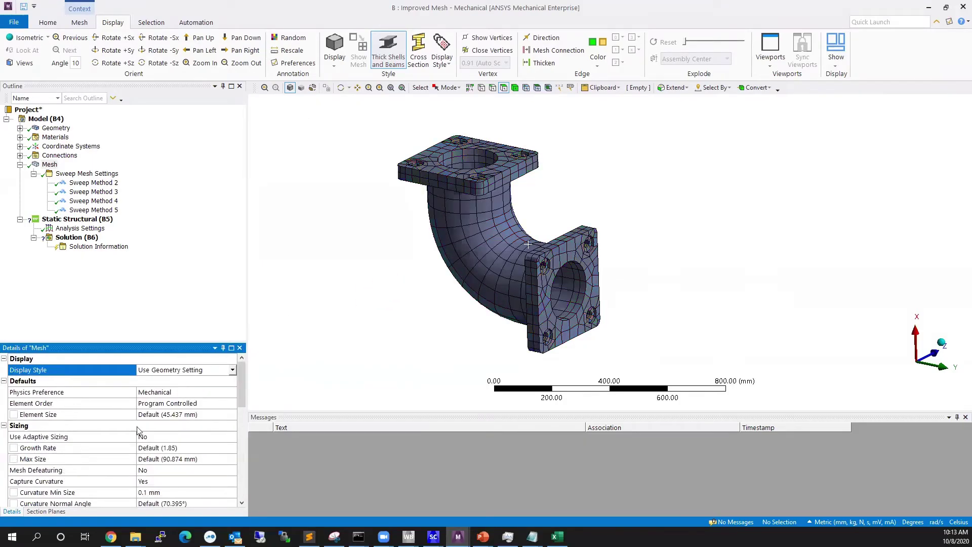
- Show Element Quality with Section Plane1 enabled and examine the quality through the elbow's wall thickness and inside the bend
click(233, 370)
click(181, 389)
click(46, 512)
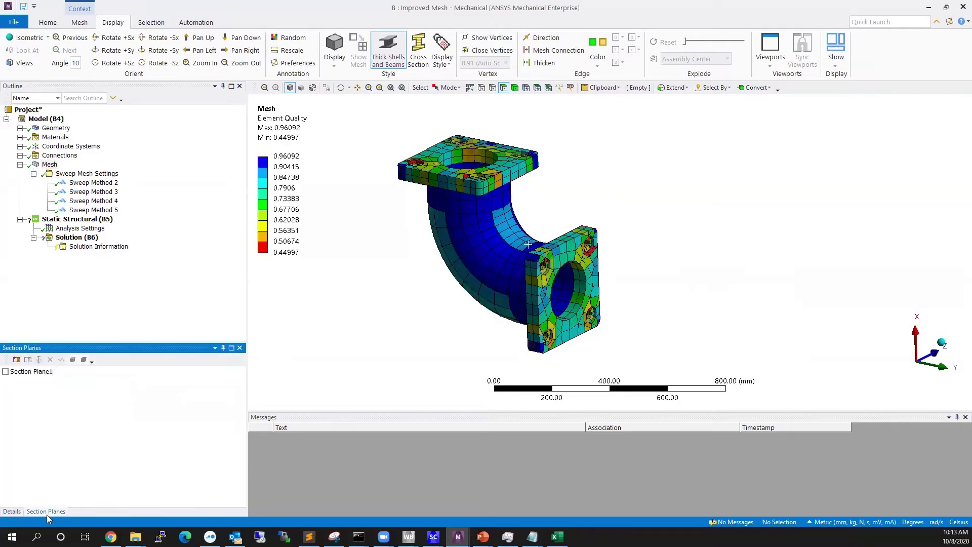
click(5, 371)
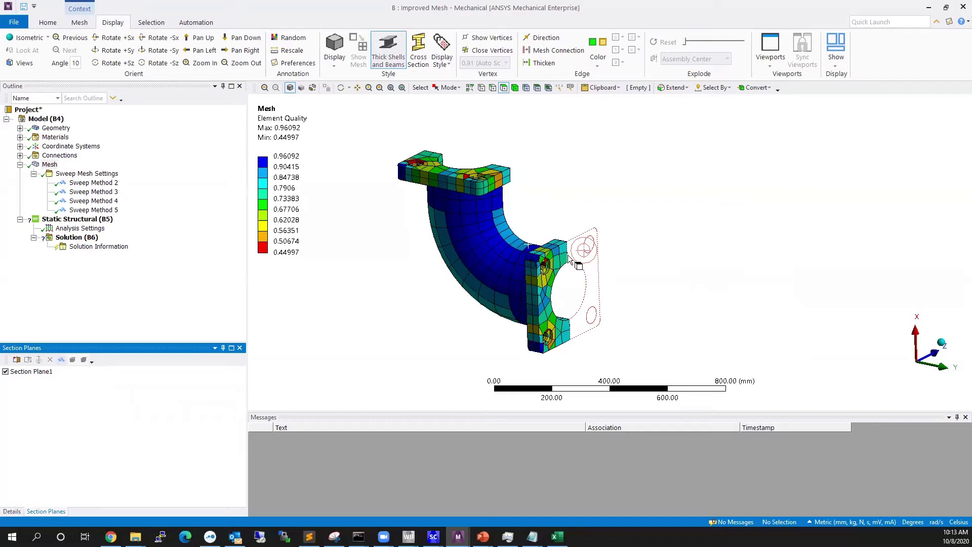
middle_drag(484, 332, 289, 287)
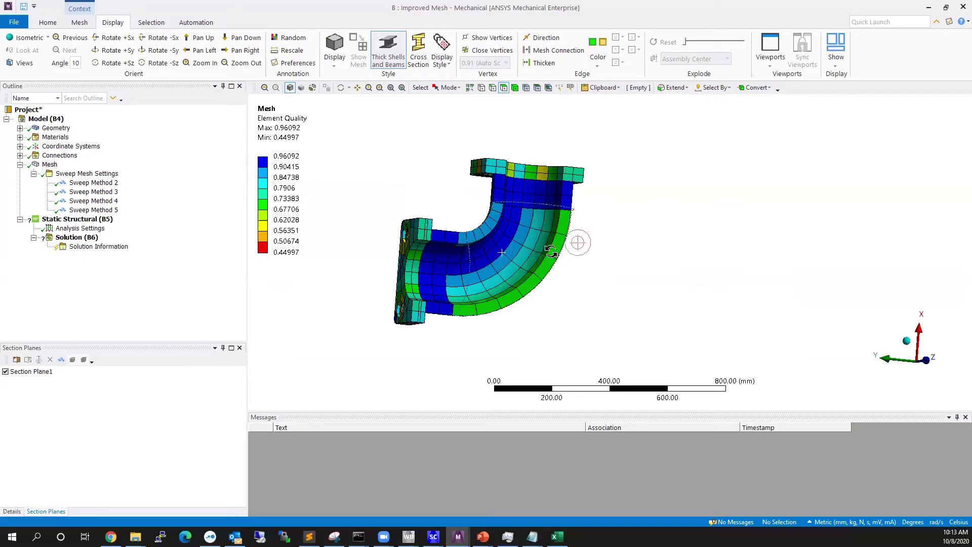
mouse_move(538, 274)
middle_down()
mouse_move(532, 262)
mouse_move(610, 276)
mouse_move(597, 276)
mouse_move(575, 206)
mouse_move(582, 304)
mouse_move(590, 278)
mouse_move(536, 252)
mouse_move(430, 256)
mouse_move(507, 286)
mouse_move(577, 273)
mouse_move(441, 269)
mouse_move(496, 288)
mouse_move(491, 307)
middle_up()
scroll(500, 266, up, 5)
scroll(490, 308, down, 3)
middle_drag(583, 277, 517, 269)
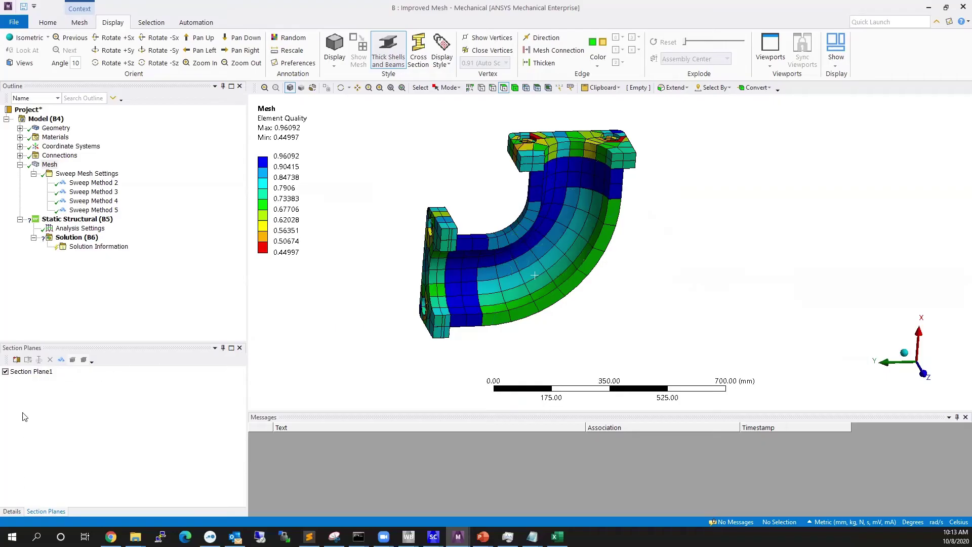
- Disable Section Plane1 and set the mesh display style to Use Geometry Setting
click(6, 372)
click(11, 511)
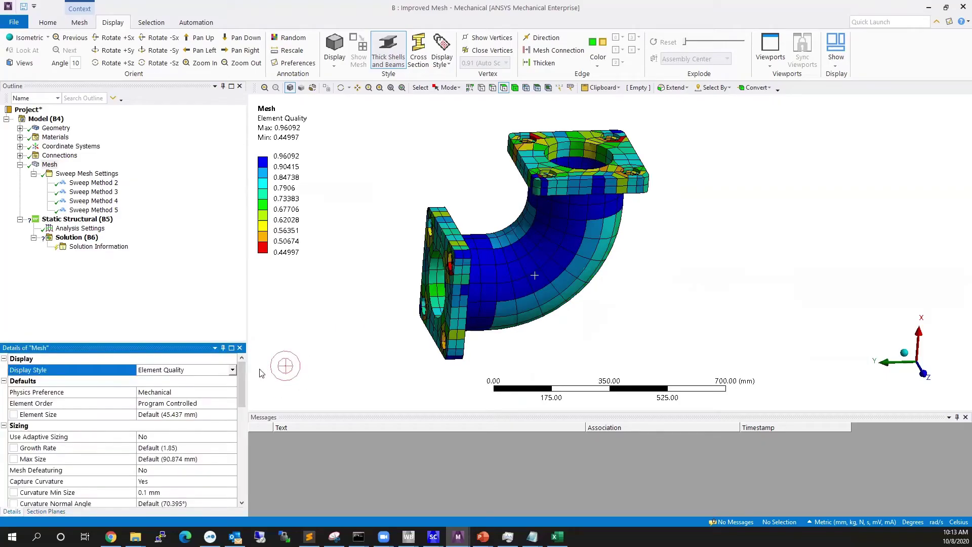
click(236, 369)
click(167, 380)
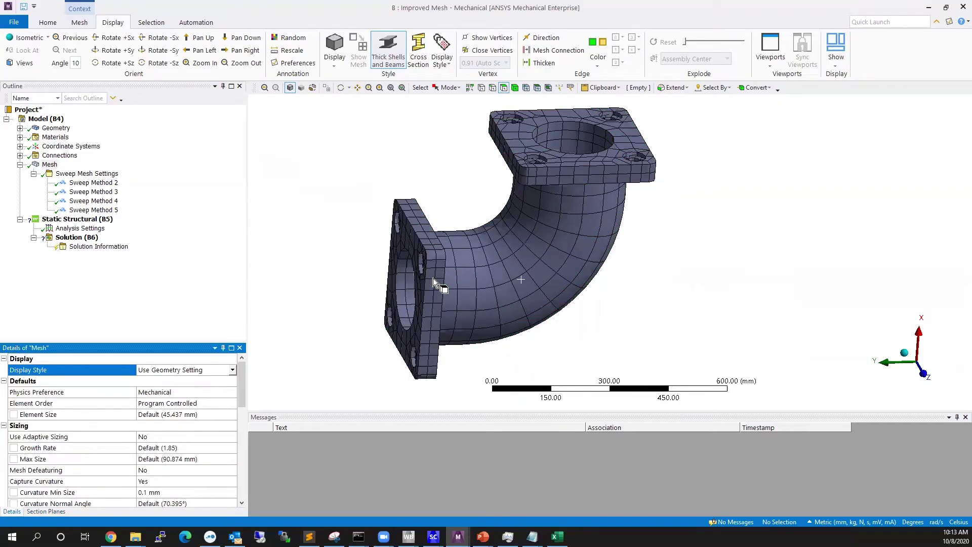
- Open the details of Sweep Method 2 and examine which bolt-hole bodies it covers on both flanges
click(95, 183)
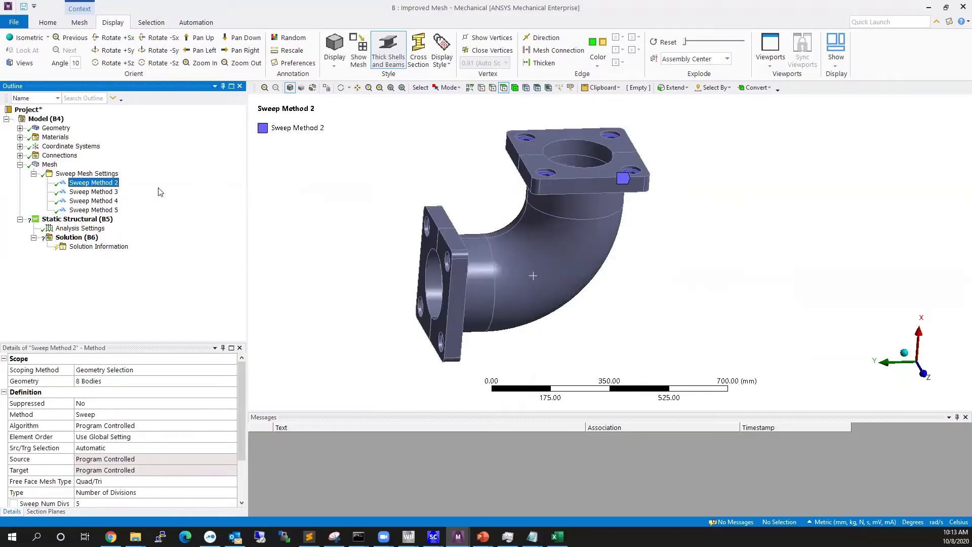
middle_drag(392, 313, 512, 201)
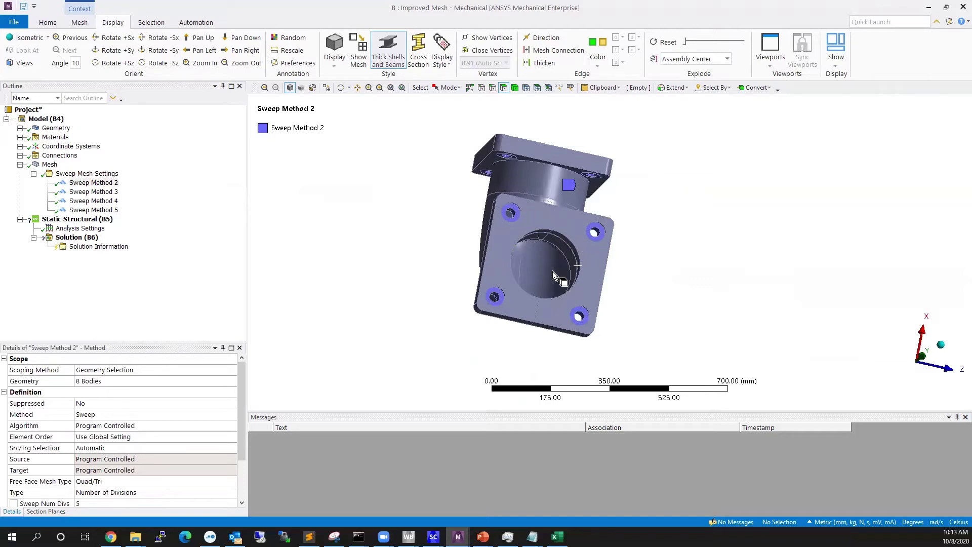
middle_drag(526, 303, 539, 185)
scroll(409, 257, up, 1)
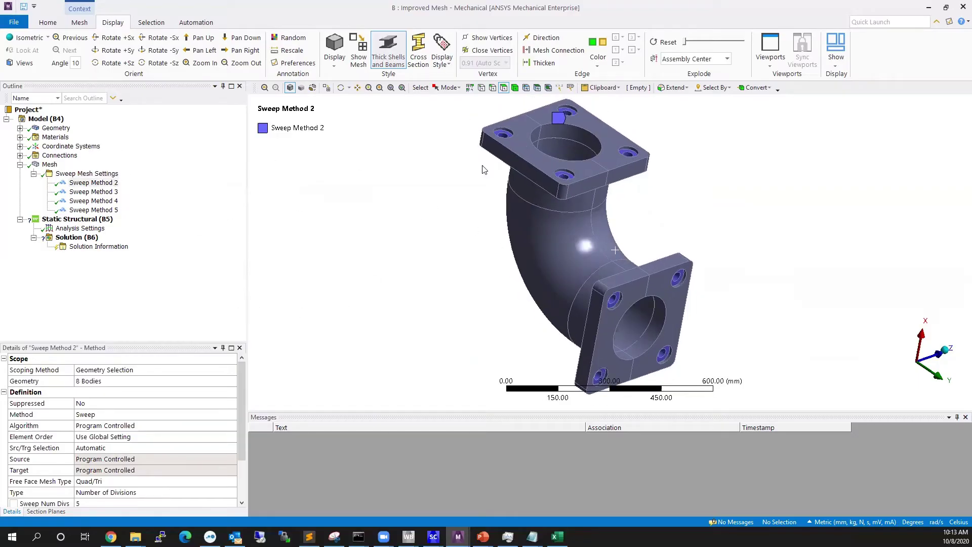
middle_drag(597, 176, 590, 166)
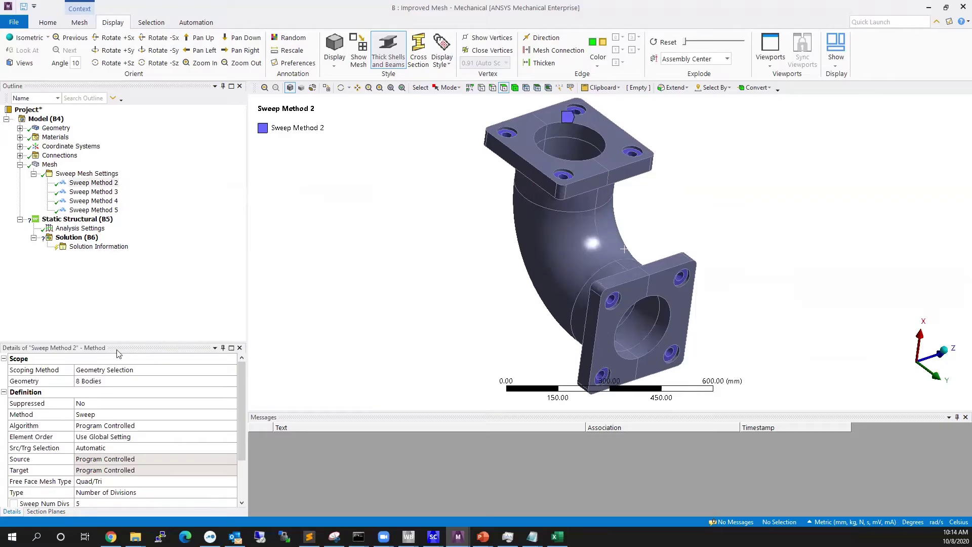
- Highlight the bodies scoped to Sweep Method 2, keep the scope as it is and clear the selection
click(103, 383)
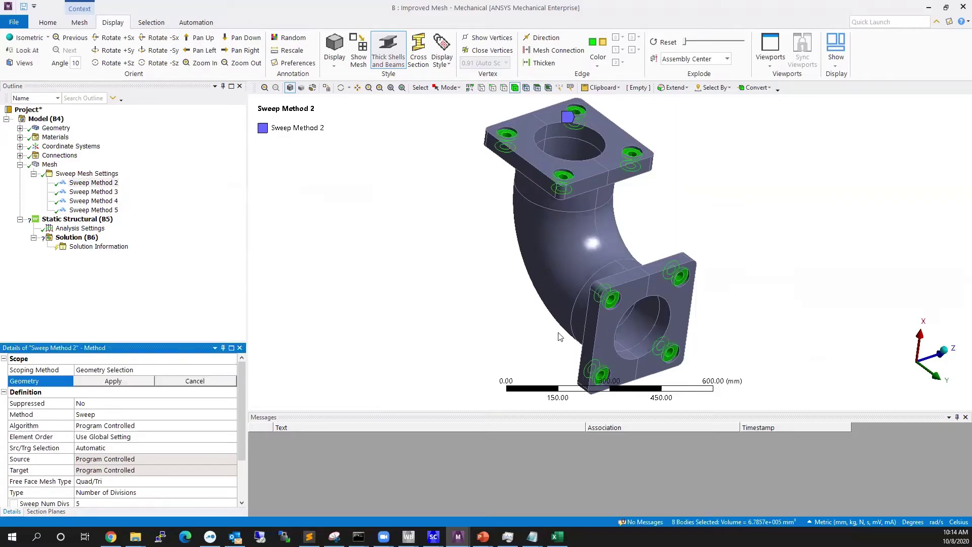
key(Return)
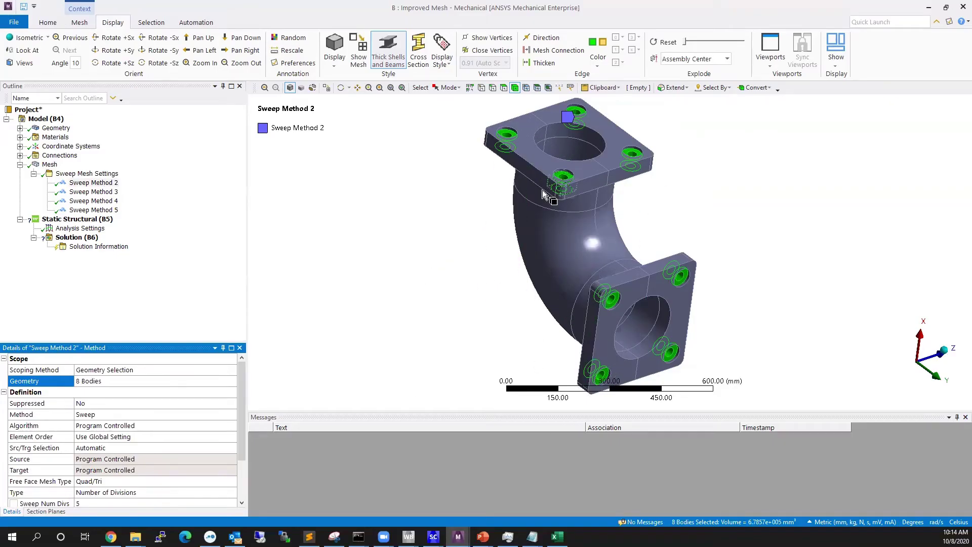
middle_drag(542, 191, 476, 240)
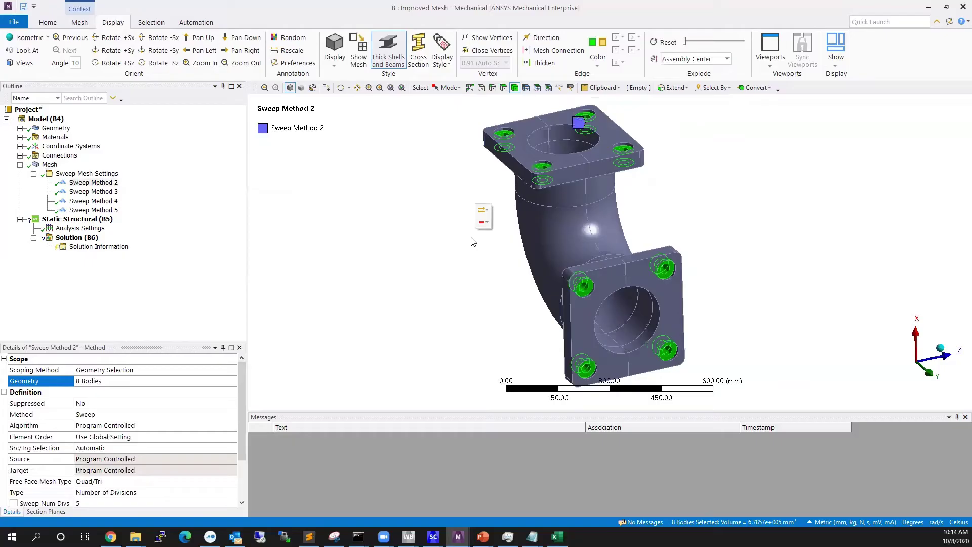
click(418, 257)
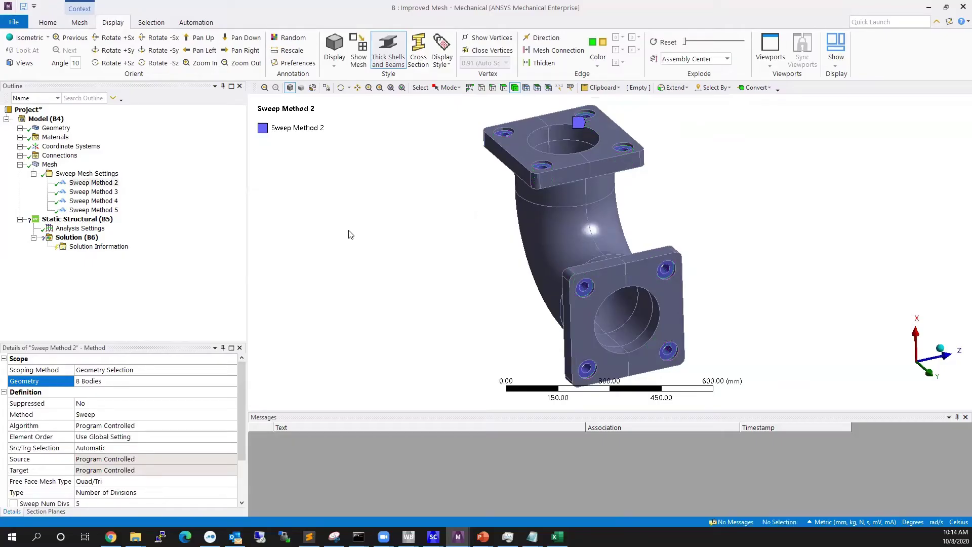
middle_drag(495, 166, 518, 165)
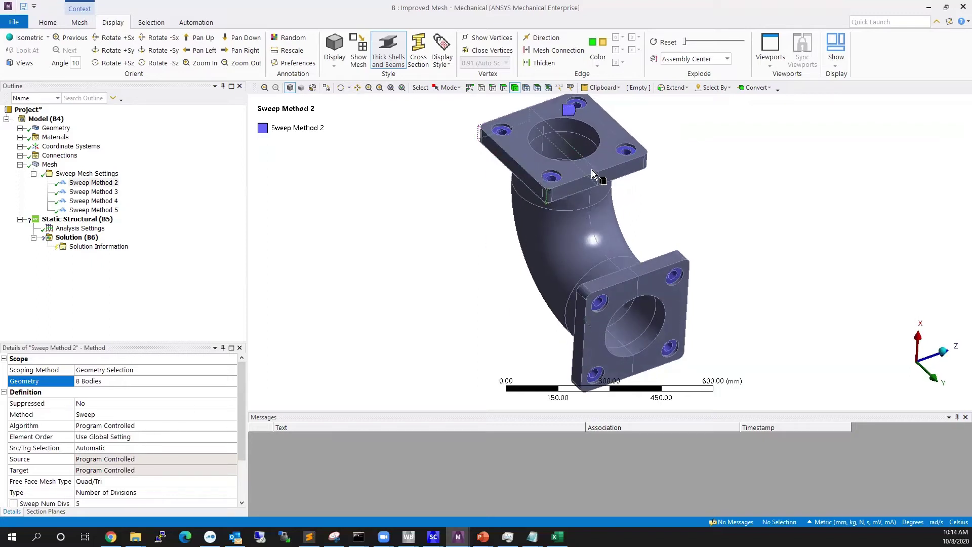
scroll(554, 181, down, 2)
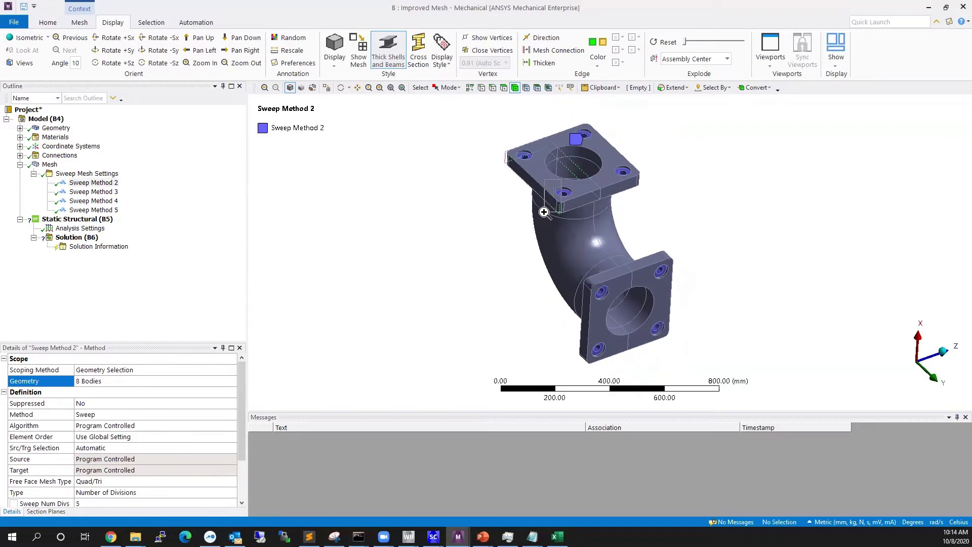
- Isolate one bolt-hole body on the upper flange by hiding all other bodies, and clear the selection
scroll(543, 211, up, 10)
click(703, 208)
right_click(698, 205)
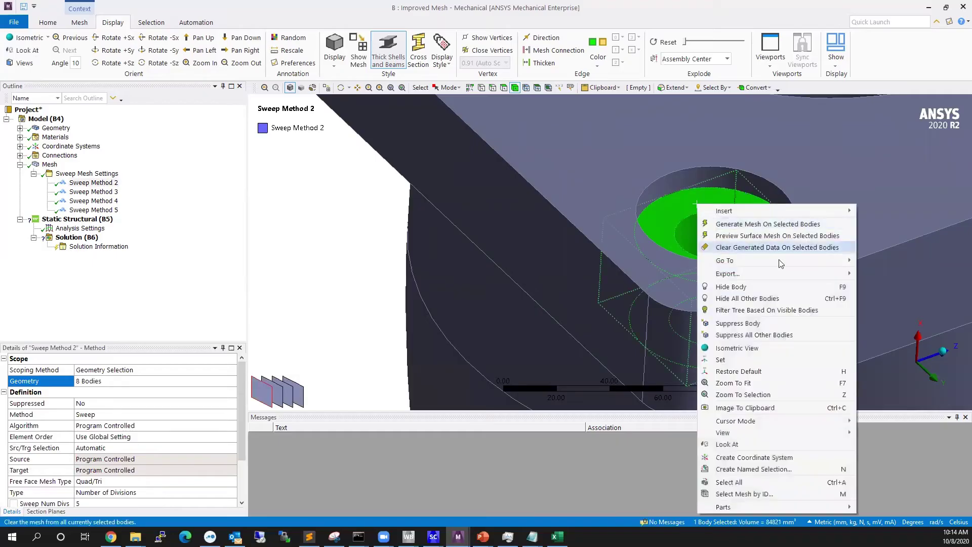
click(753, 299)
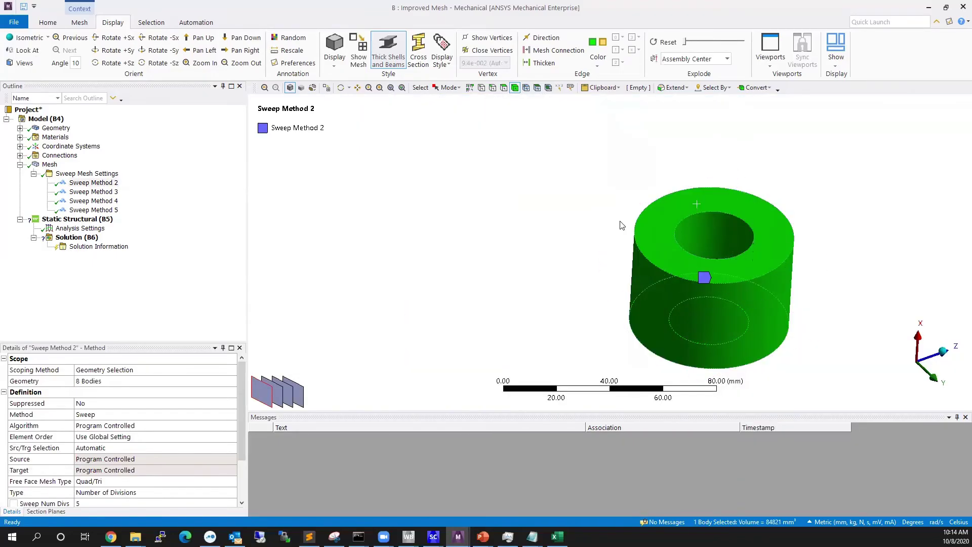
click(583, 202)
scroll(583, 204, down, 4)
ctrl+middle_drag(776, 280, 690, 246)
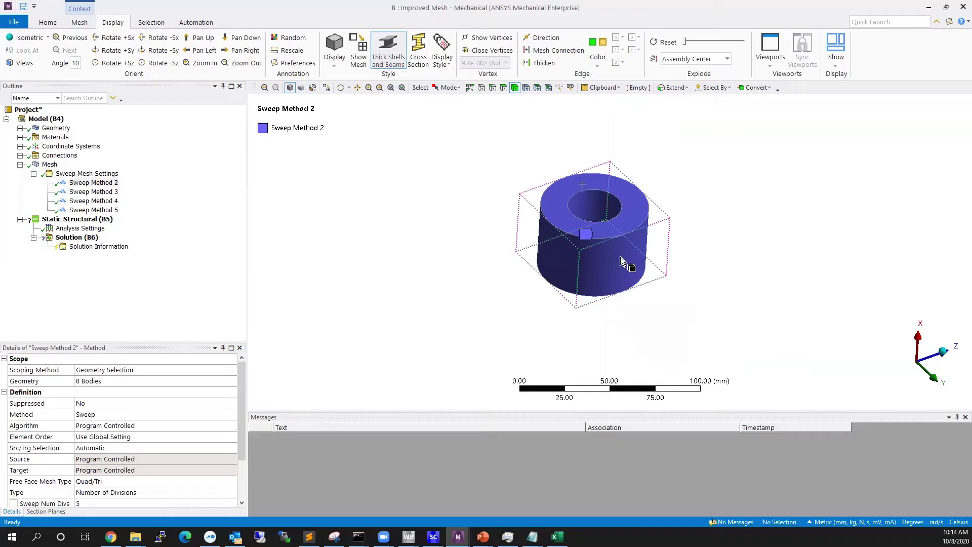
- Examine Sweep Method 2's source/target selection and sweep divisions, viewing the isolated ring body's two opposite end faces
click(621, 260)
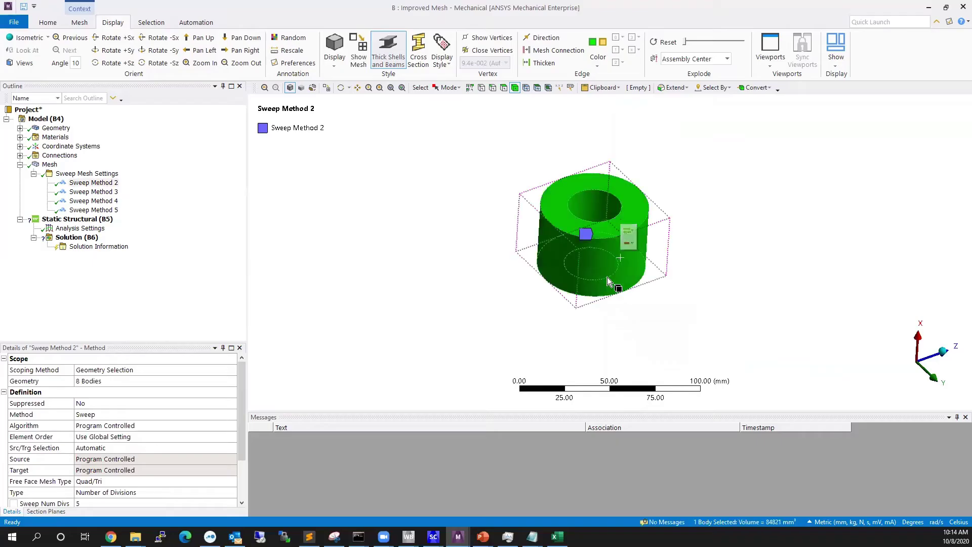
click(48, 448)
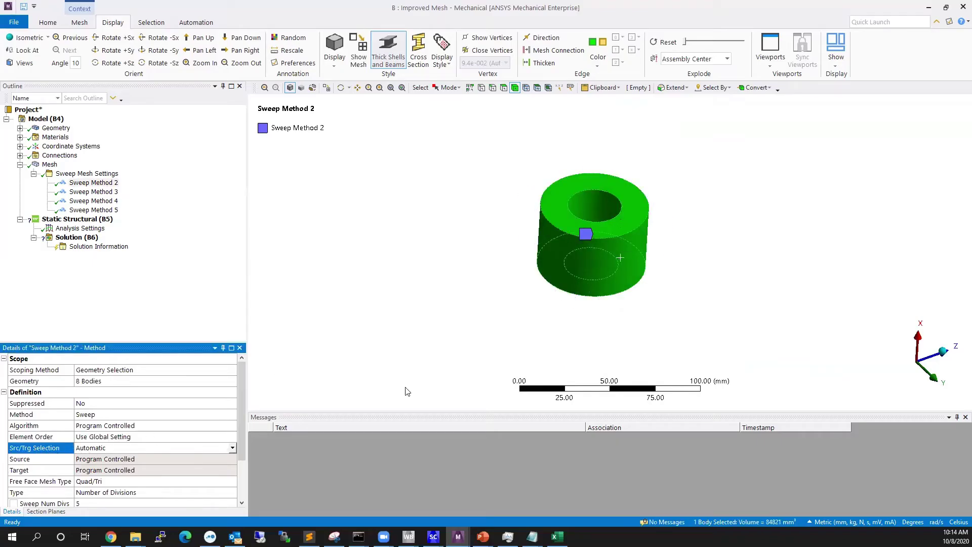
click(503, 291)
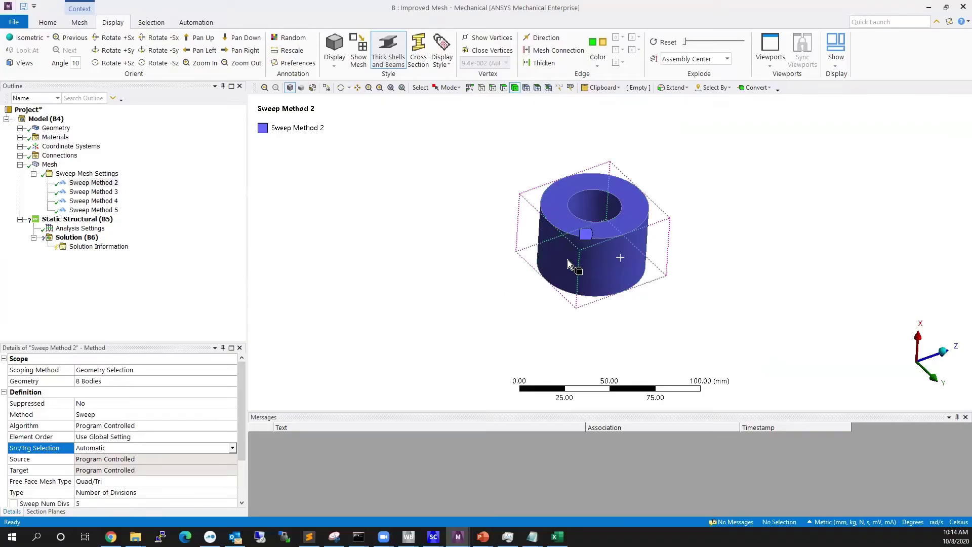
middle_drag(605, 274, 657, 191)
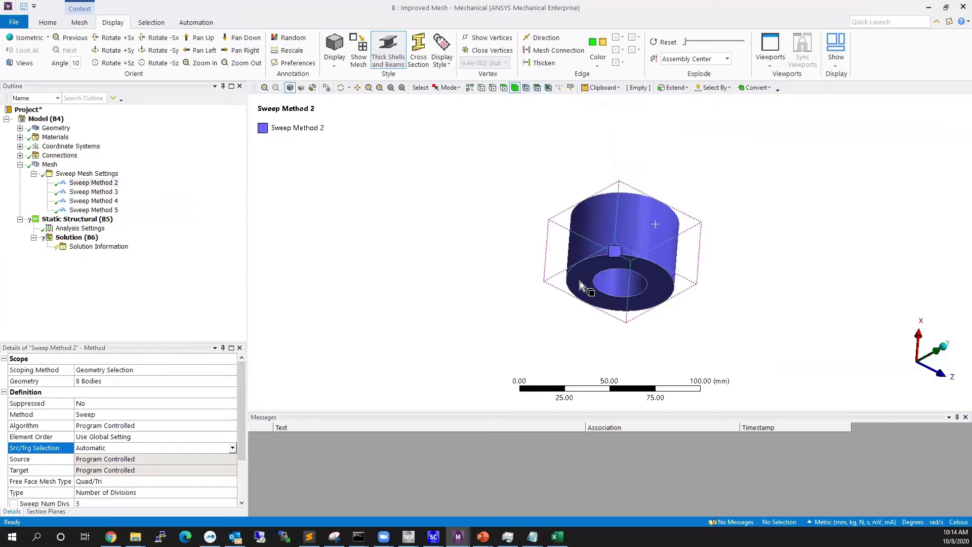
middle_drag(588, 297, 609, 223)
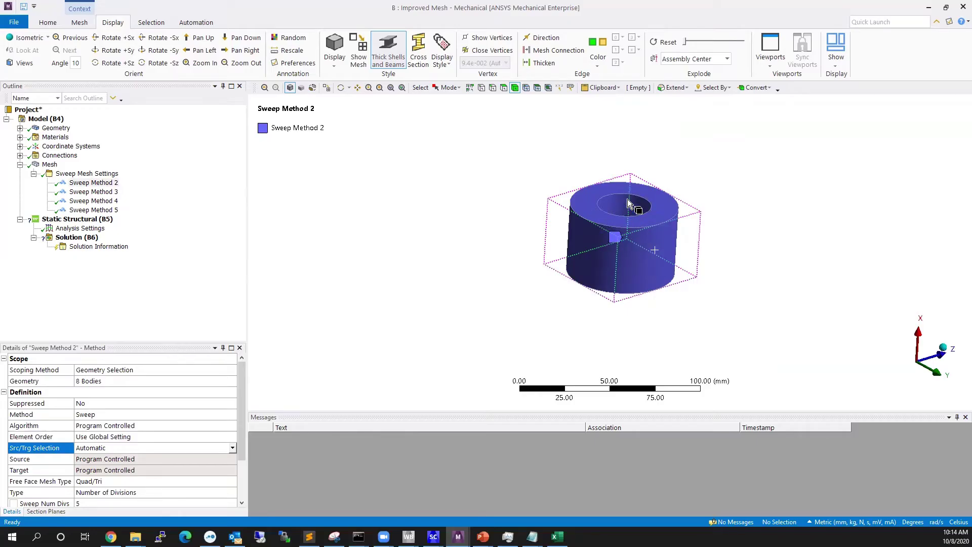
middle_drag(615, 241, 597, 292)
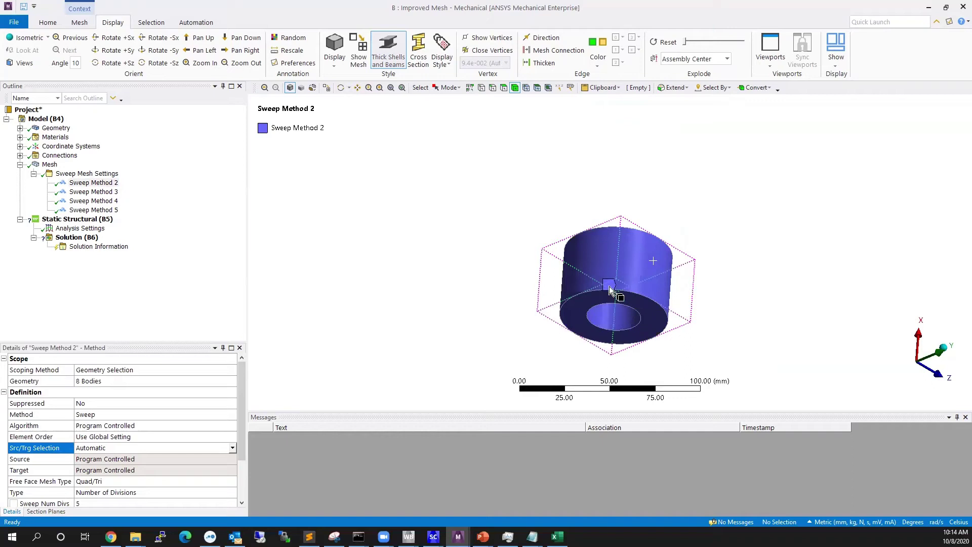
middle_drag(730, 329, 654, 323)
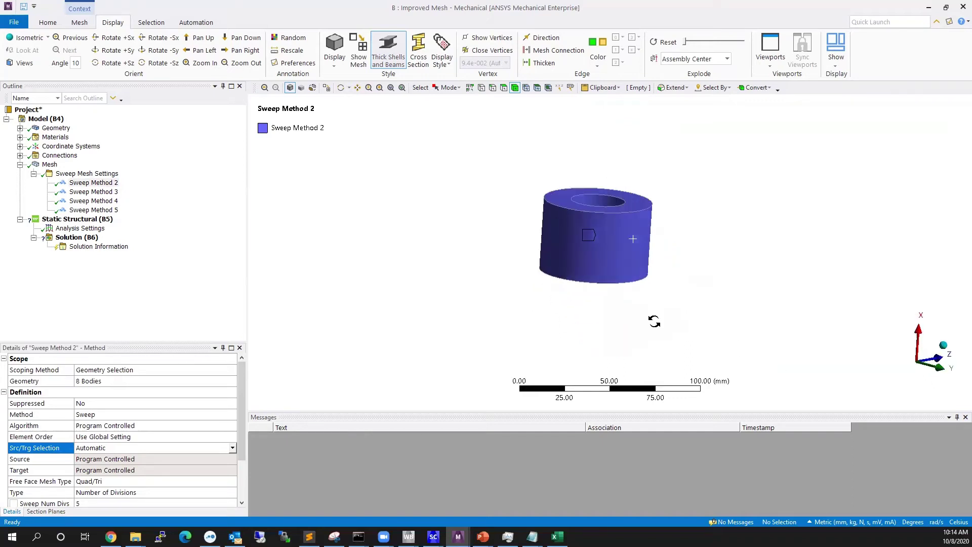
scroll(192, 451, down, 2)
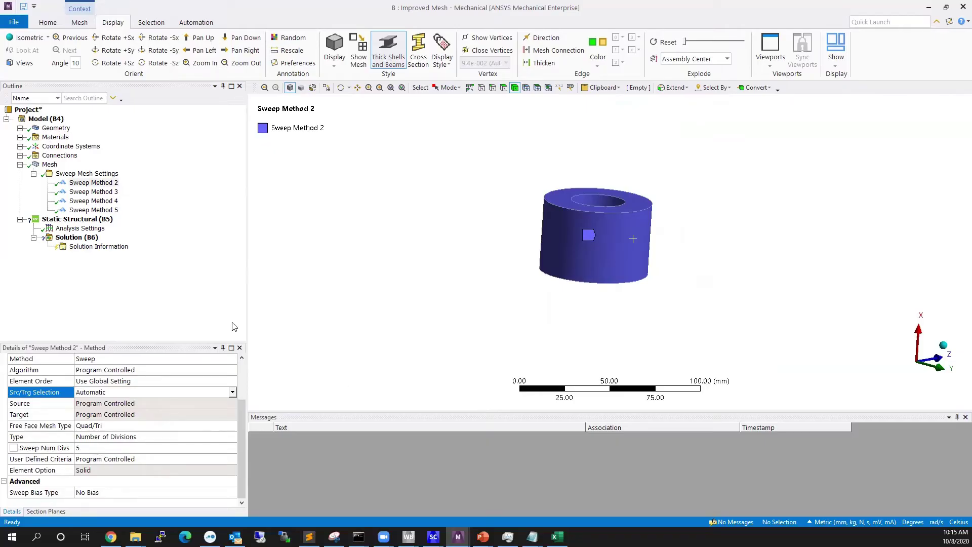
- Show the mesh of the isolated ring body and examine its element layers along the hole and around the end face
click(49, 165)
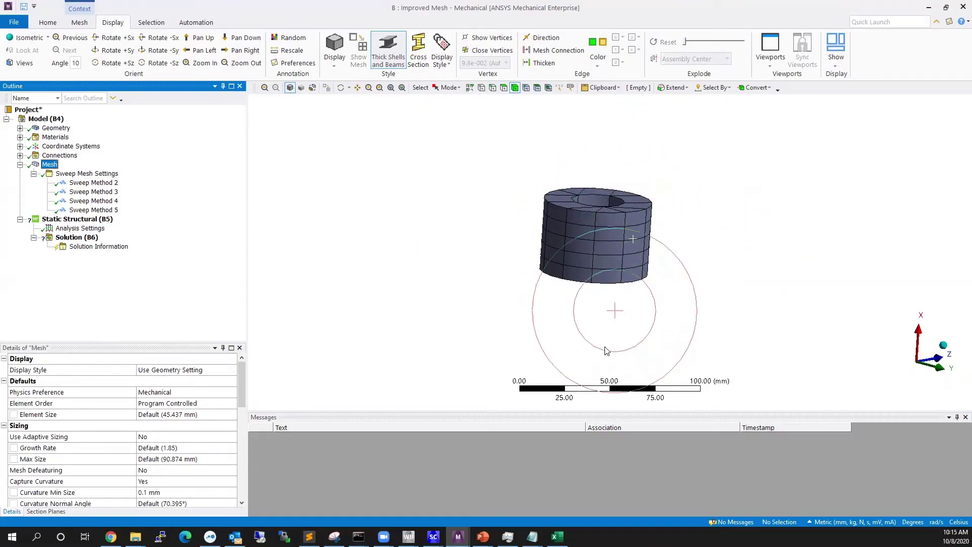
middle_drag(607, 350, 642, 315)
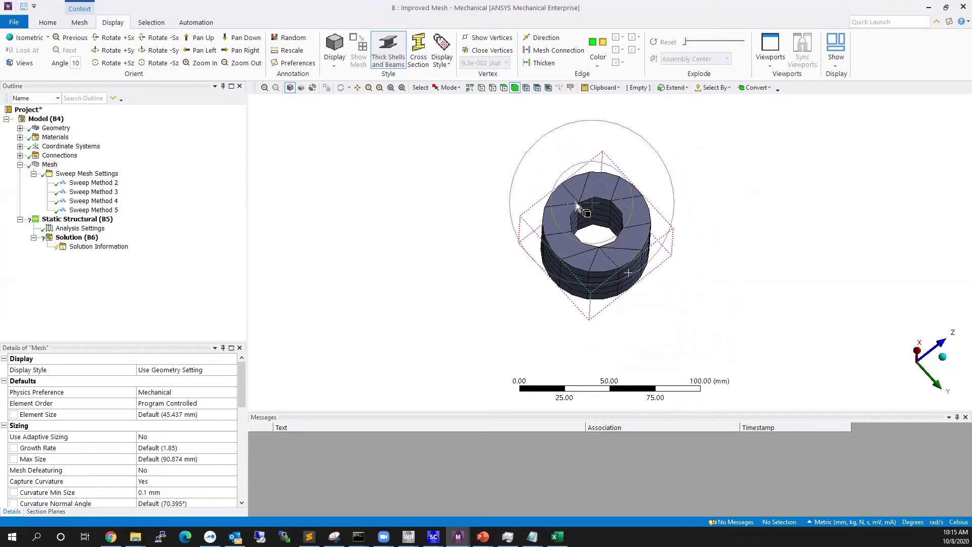
mouse_move(484, 247)
middle_down()
mouse_move(557, 223)
mouse_move(658, 238)
mouse_move(657, 221)
mouse_move(625, 271)
mouse_move(640, 299)
mouse_move(619, 259)
mouse_move(575, 241)
mouse_move(582, 260)
mouse_move(594, 207)
mouse_move(596, 262)
mouse_move(612, 265)
mouse_move(570, 257)
mouse_move(606, 299)
mouse_move(581, 303)
mouse_move(568, 266)
mouse_move(481, 251)
middle_up()
- Make all bodies of the meshed flanged elbow visible again
right_click(472, 249)
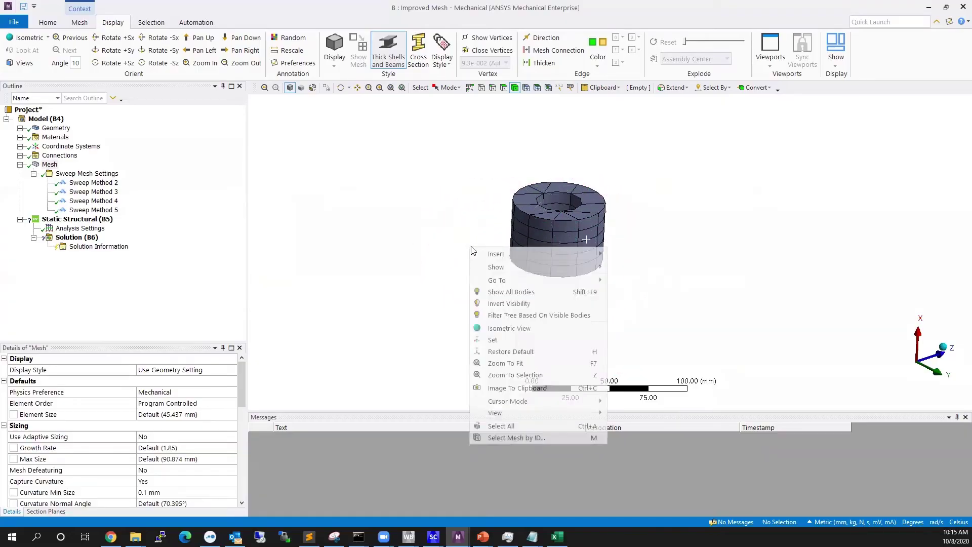
click(505, 292)
scroll(509, 271, down, 4)
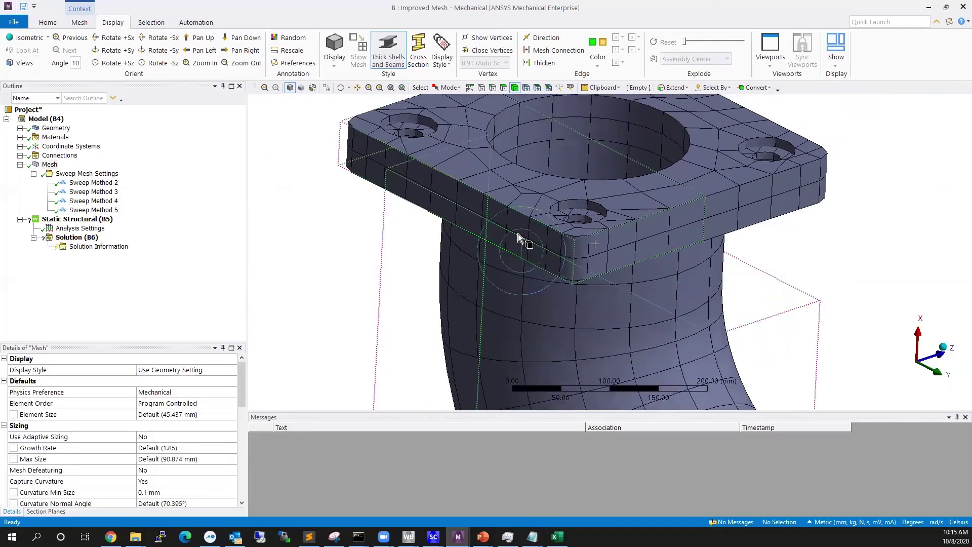
- Open the details of Sweep Method 3 and isolate its scoped half-elbow body by hiding all other bodies
click(101, 191)
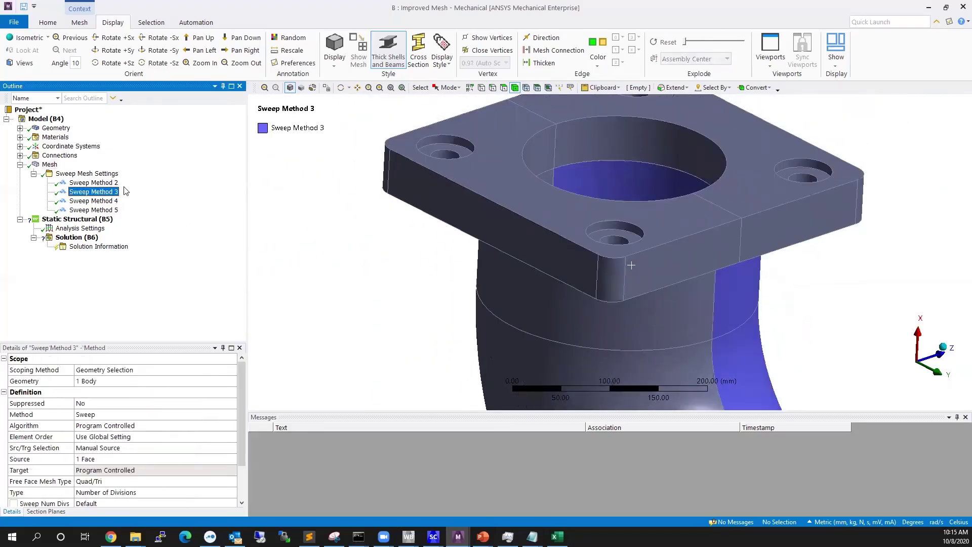
scroll(694, 257, down, 4)
ctrl+middle_drag(692, 256, 638, 239)
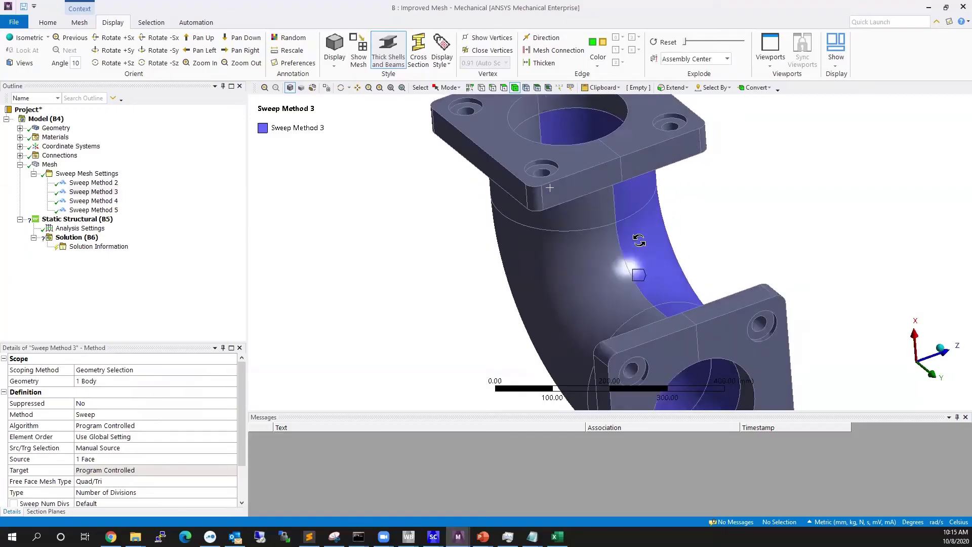
right_click(624, 218)
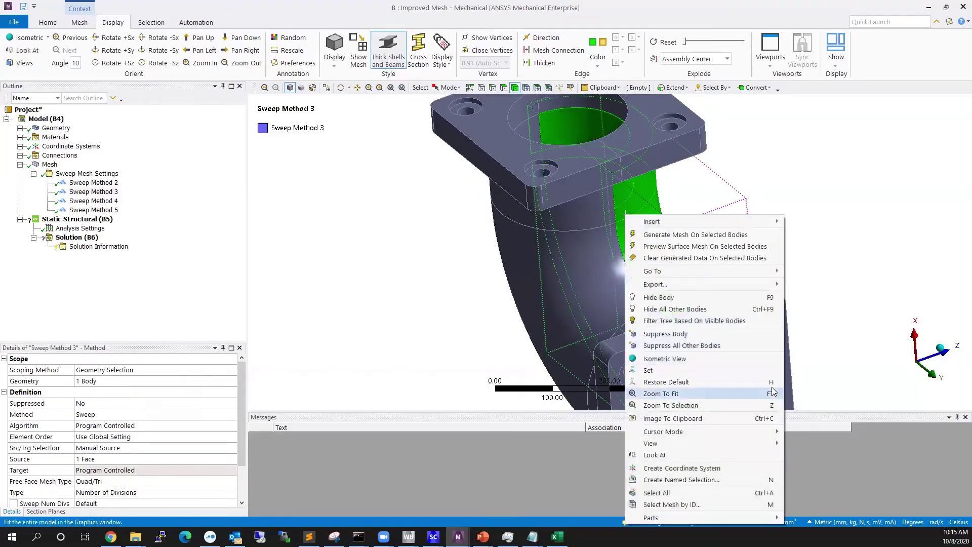
click(714, 306)
click(460, 181)
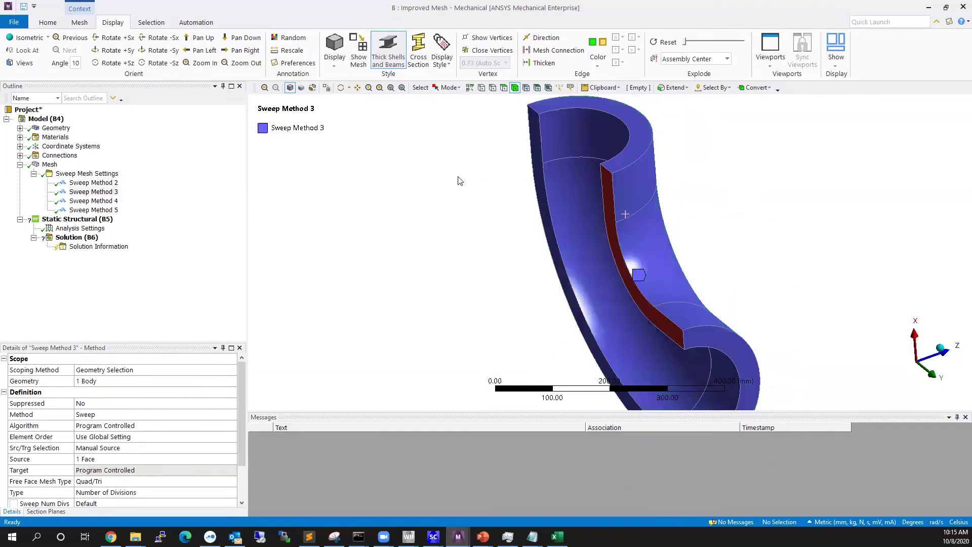
- Examine Sweep Method 3's source/target setting and the source face on the half-elbow's cut wall from several angles
middle_drag(673, 276, 644, 237)
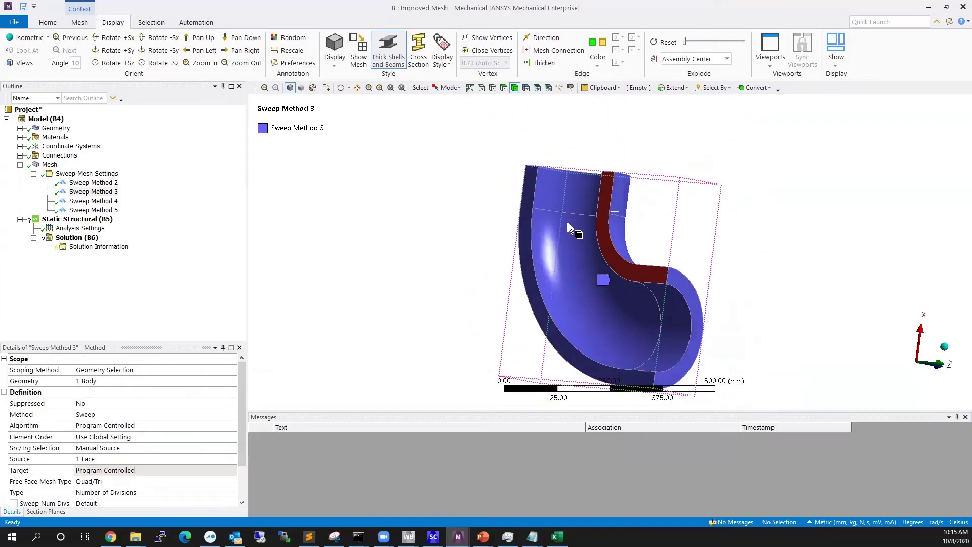
click(49, 448)
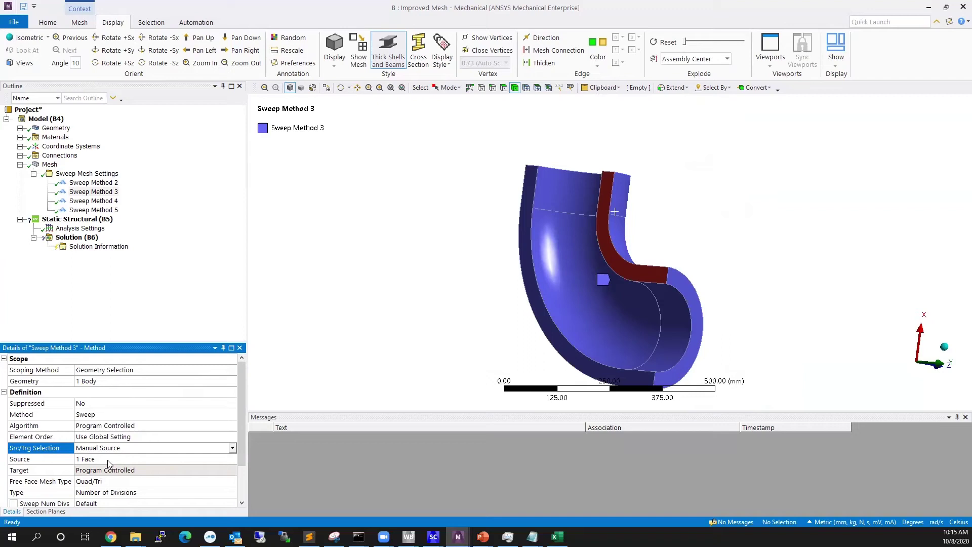
middle_drag(598, 355, 628, 327)
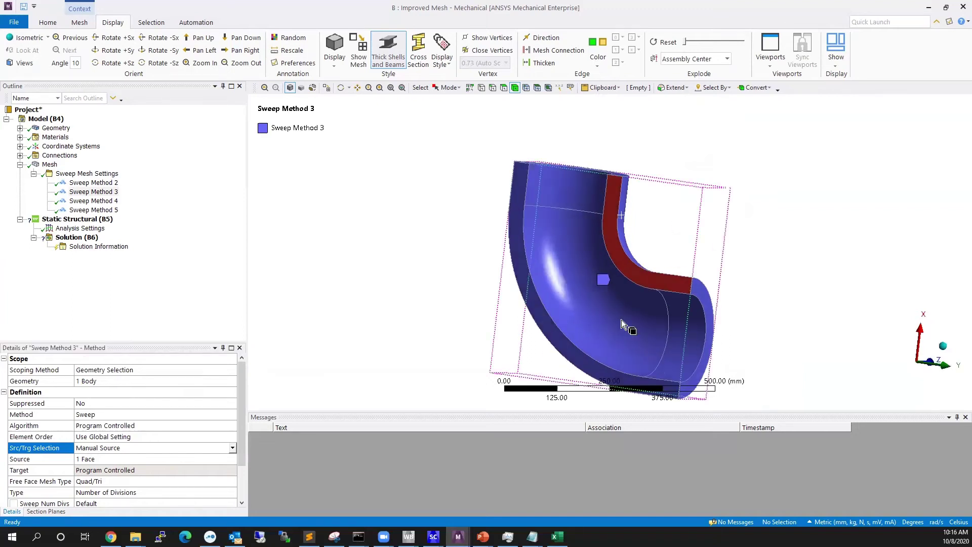
middle_drag(686, 347, 593, 296)
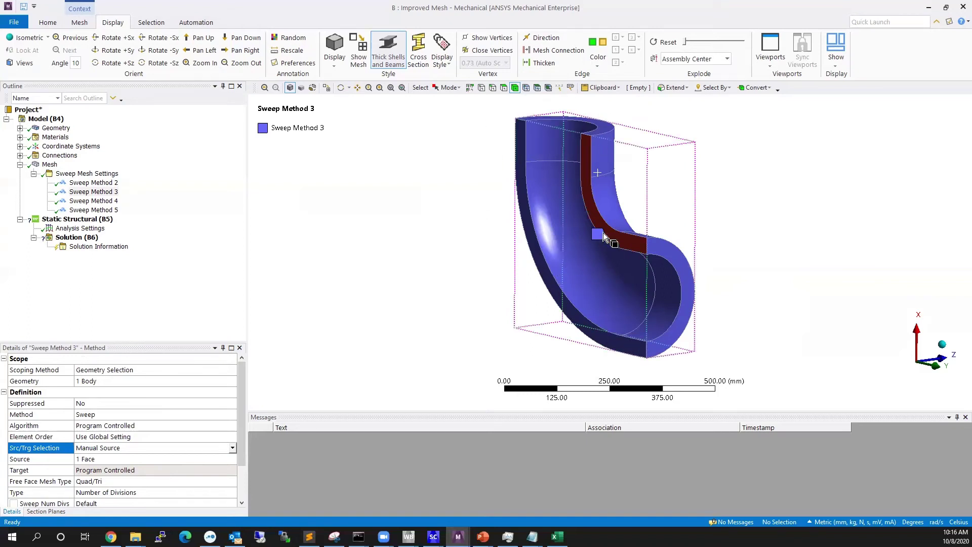
middle_drag(605, 232, 633, 248)
scroll(625, 268, down, 5)
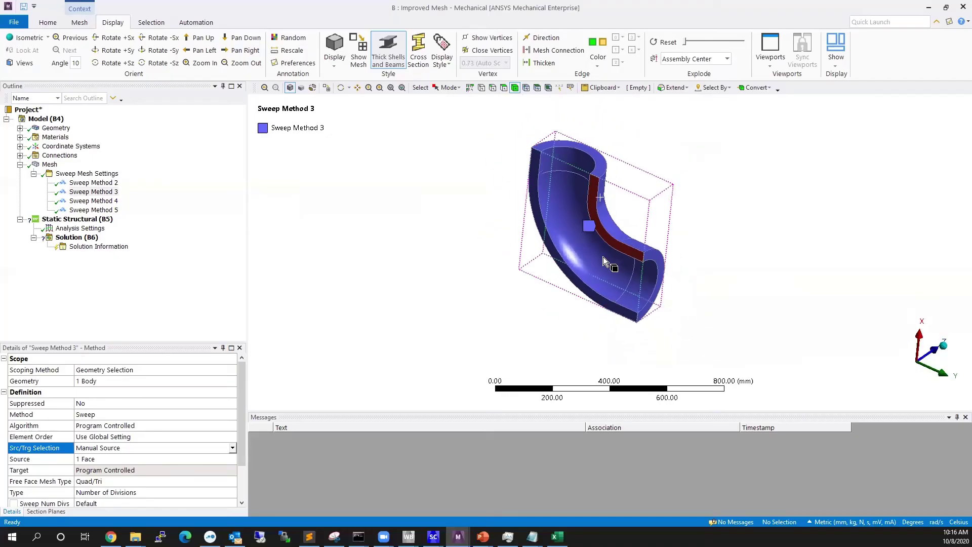
middle_click(593, 232)
scroll(601, 235, down, 1)
scroll(591, 199, up, 2)
middle_click(592, 231)
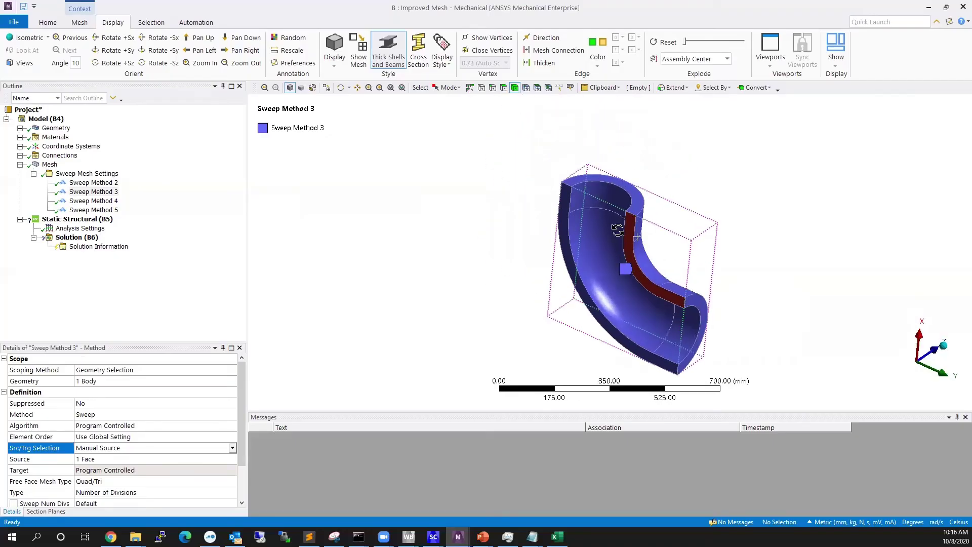
middle_drag(614, 226, 598, 223)
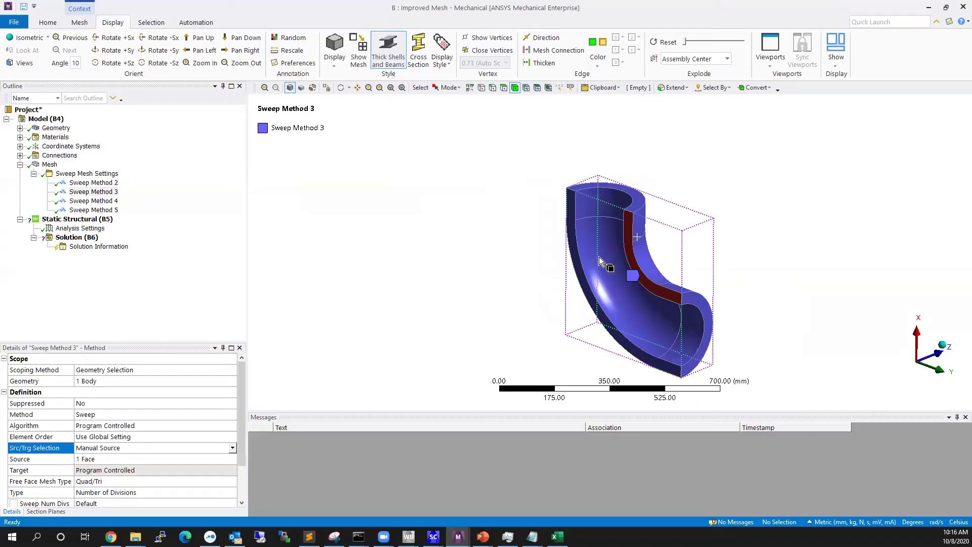
scroll(661, 297, up, 1)
ctrl+middle_drag(660, 311, 645, 289)
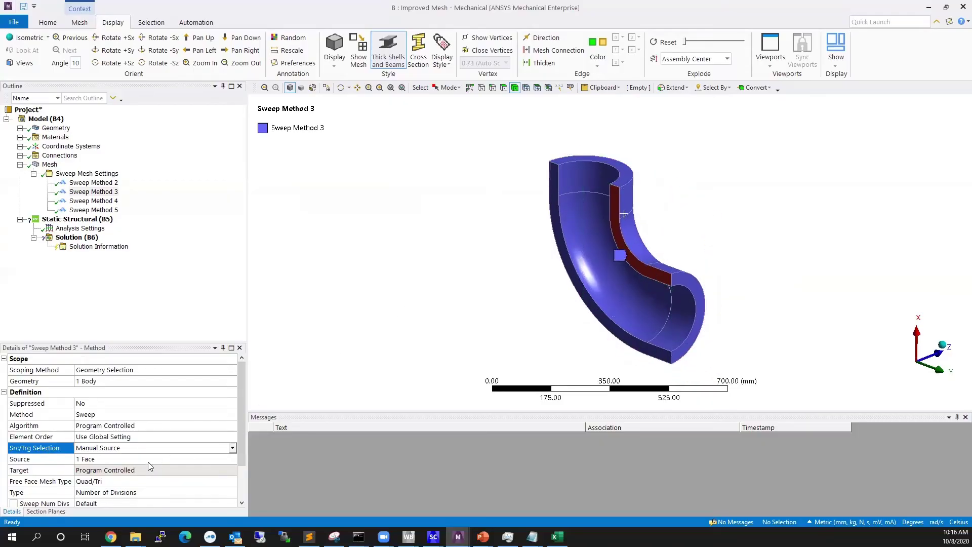
- Review Sweep Method 3's source/target selection options, keeping Manual Source, and highlight its source face without changing the scope
click(233, 447)
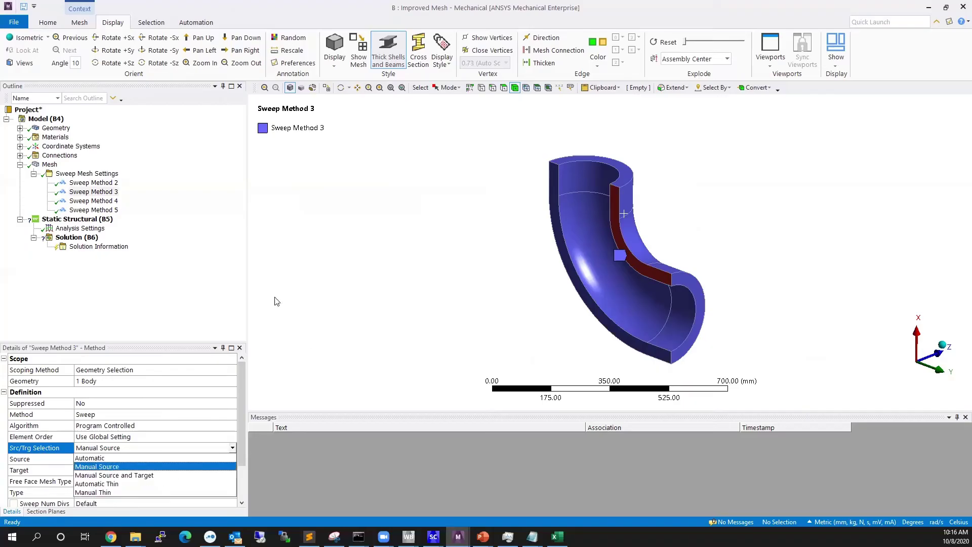
click(233, 294)
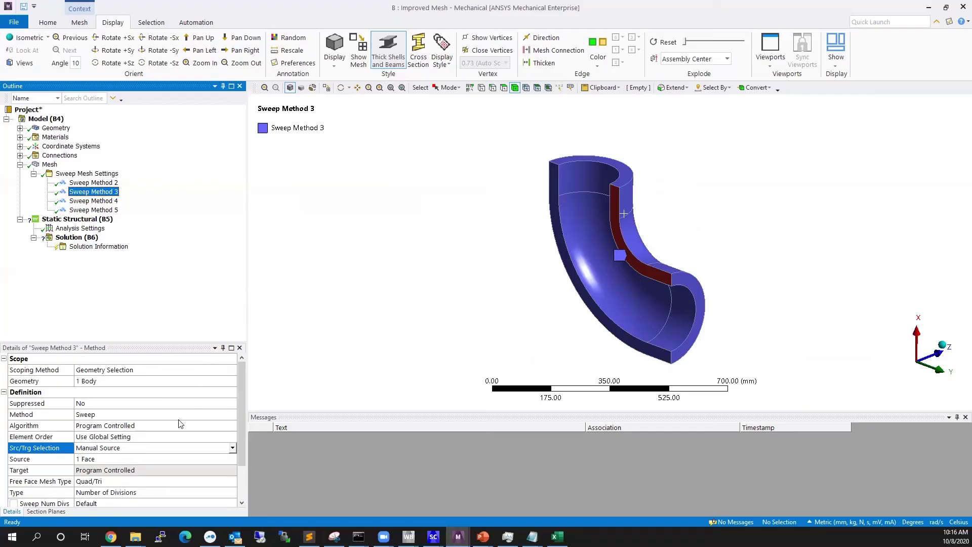
click(92, 460)
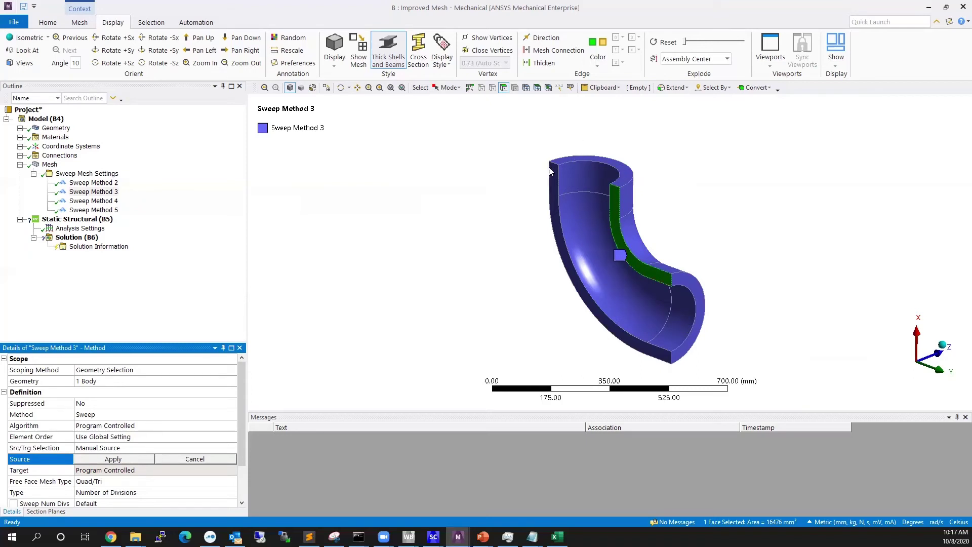
key(Escape)
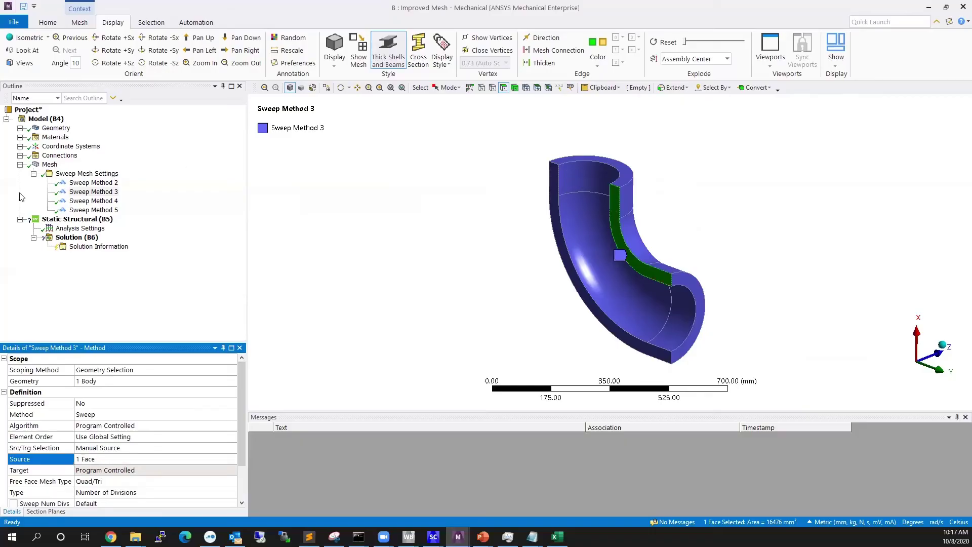
scroll(159, 375, down, 1)
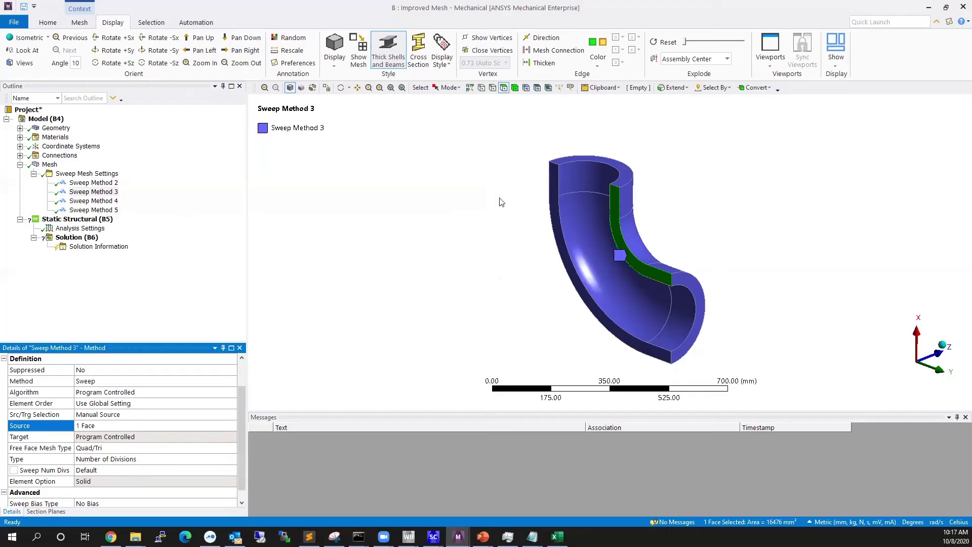
click(468, 202)
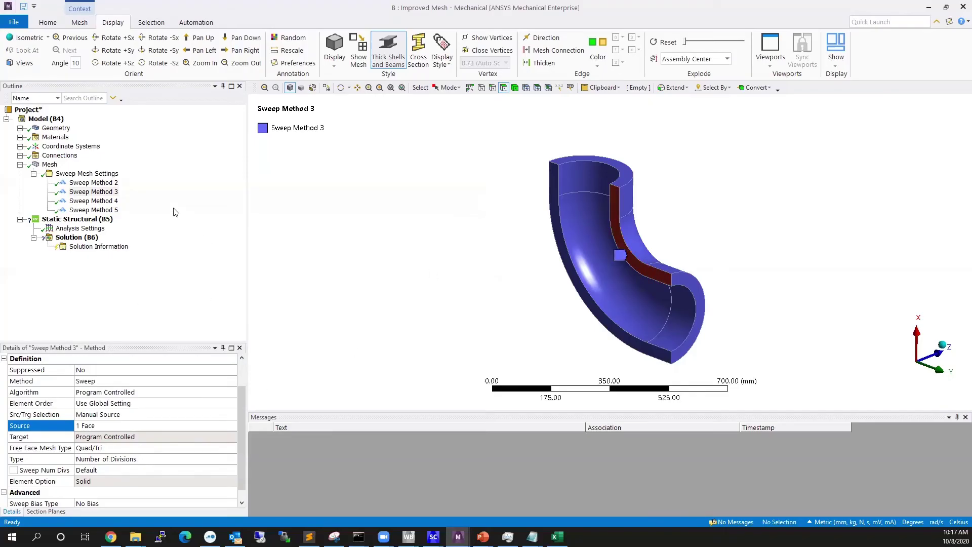
- Show the mesh of the isolated half-elbow body and examine how the elements sweep around the pipe wall
click(49, 165)
drag(611, 232, 615, 312)
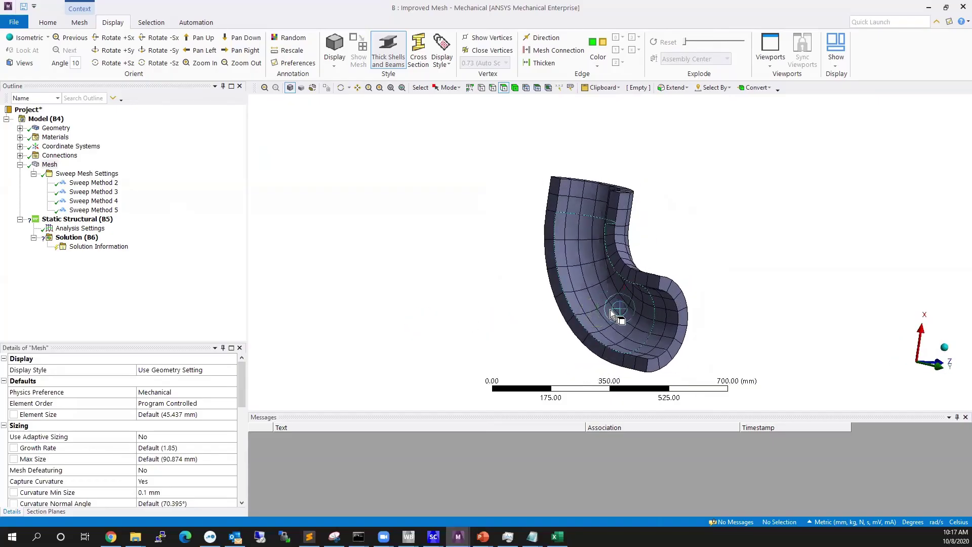
middle_drag(609, 284, 603, 250)
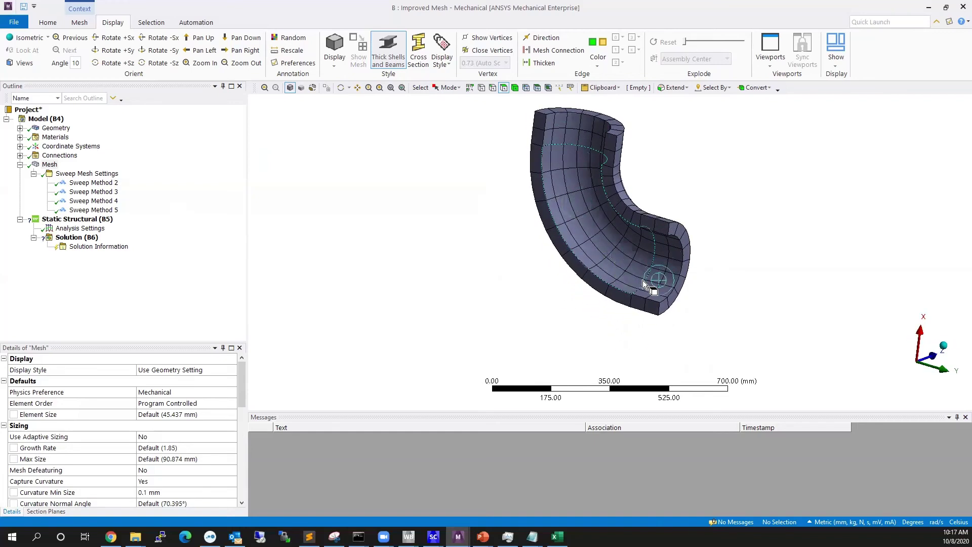
- Make all bodies of the meshed flanged elbow visible again
middle_drag(643, 281, 586, 269)
right_click(523, 239)
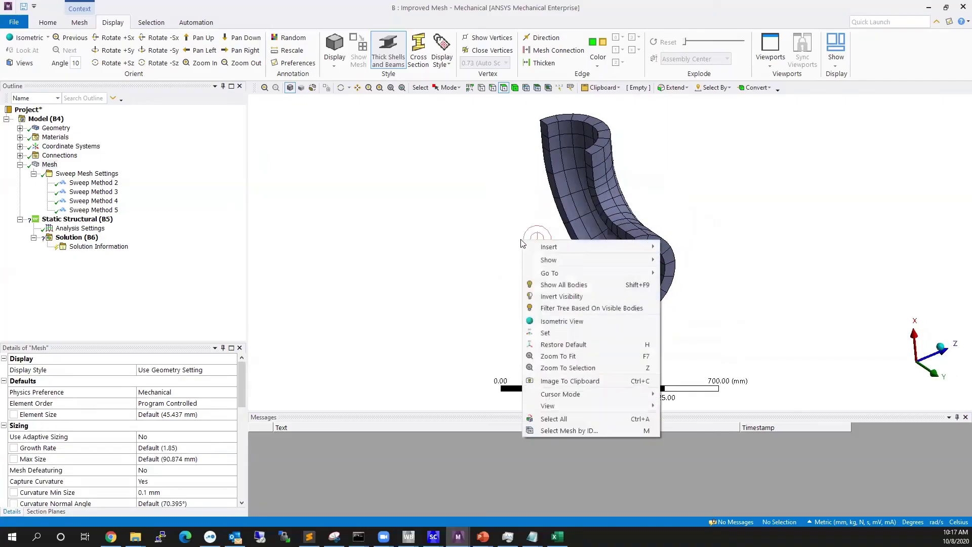
click(564, 285)
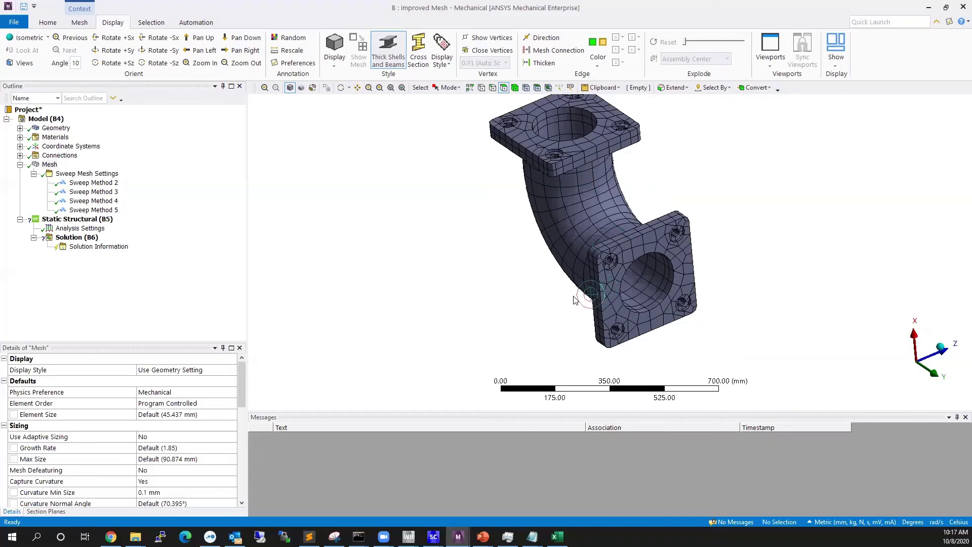
- Open the details of Sweep Method 5 and examine its source/target selection setting and the source face on the scoped half-flange
click(89, 208)
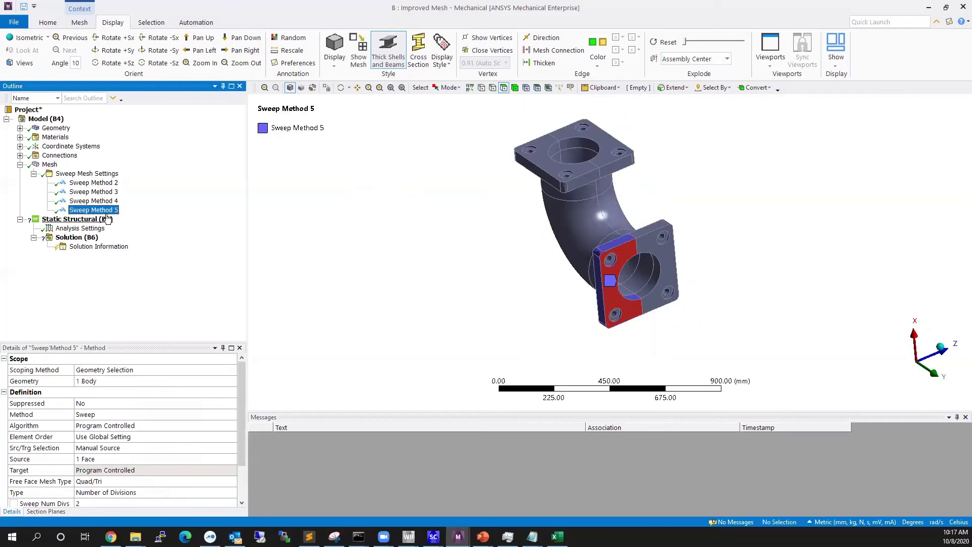
middle_drag(584, 284, 776, 270)
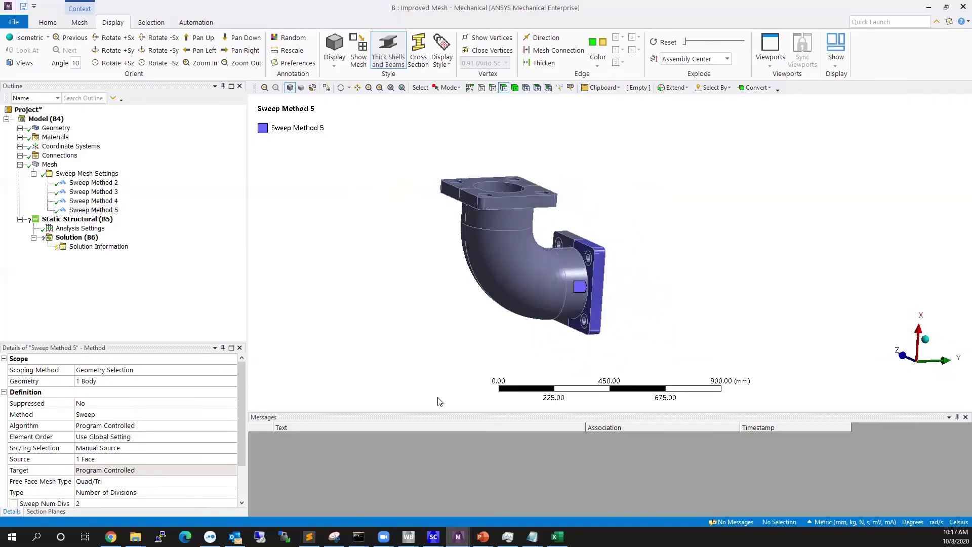
right_drag(636, 250, 584, 284)
middle_drag(594, 263, 441, 263)
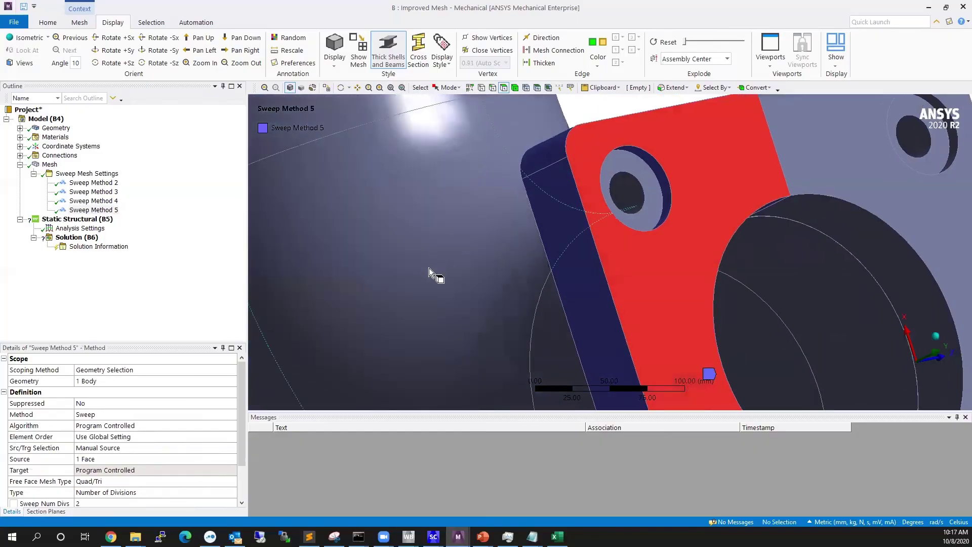
scroll(431, 274, down, 4)
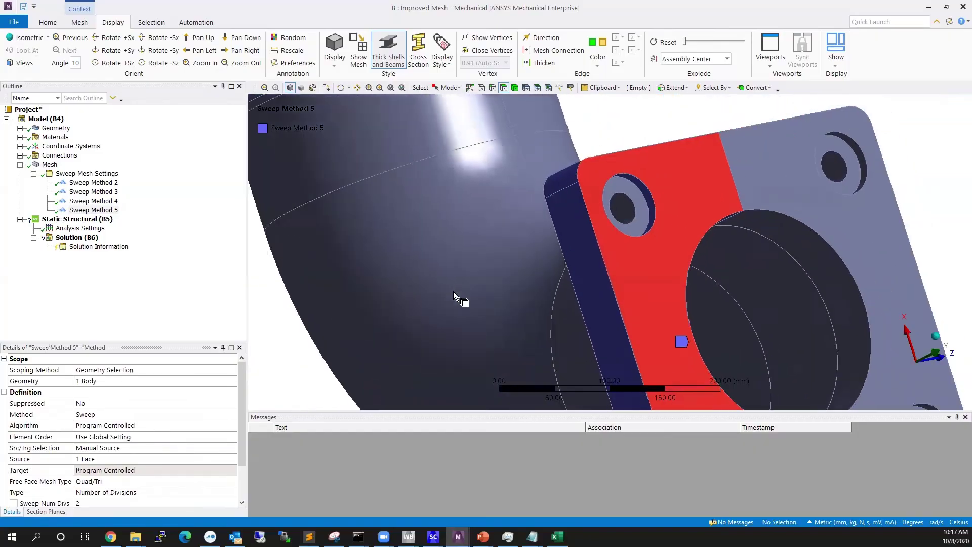
click(56, 450)
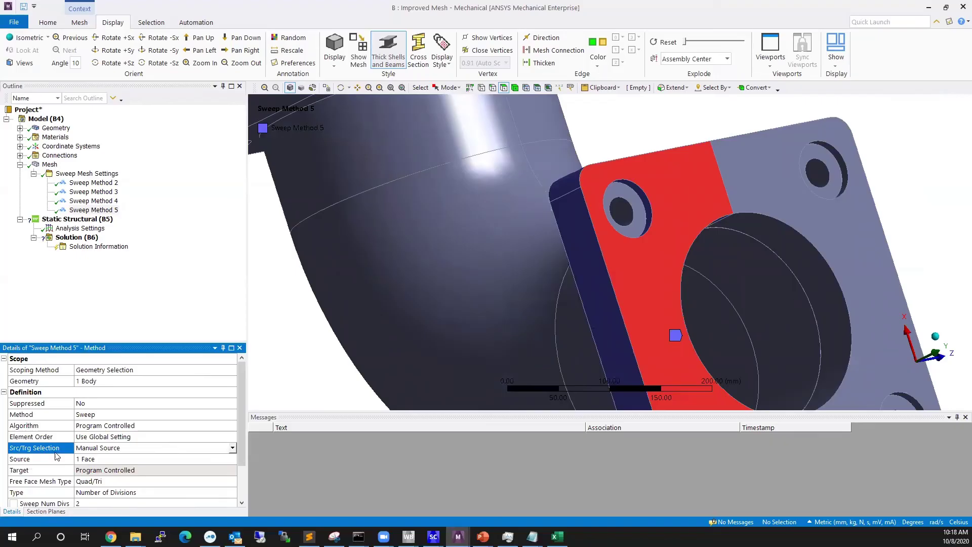
scroll(622, 279, down, 1)
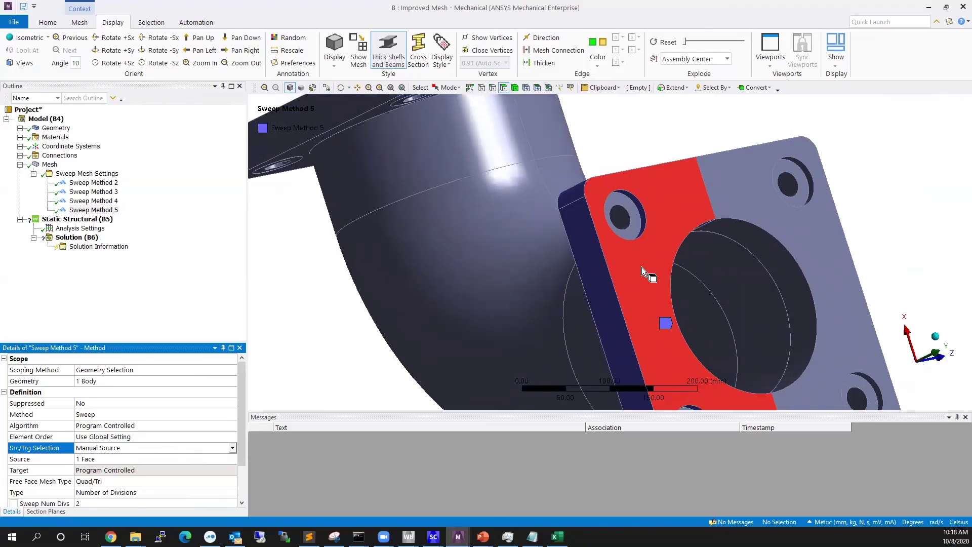
middle_drag(642, 266, 778, 265)
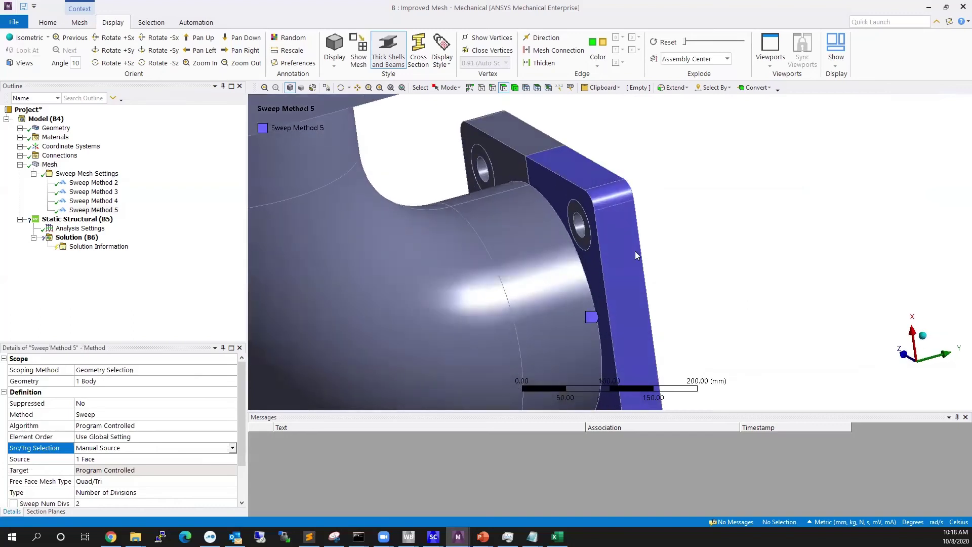
- Highlight the half-flange's back face opposite the source face, clear the selection, and review Sweep Method 5's division settings
click(551, 187)
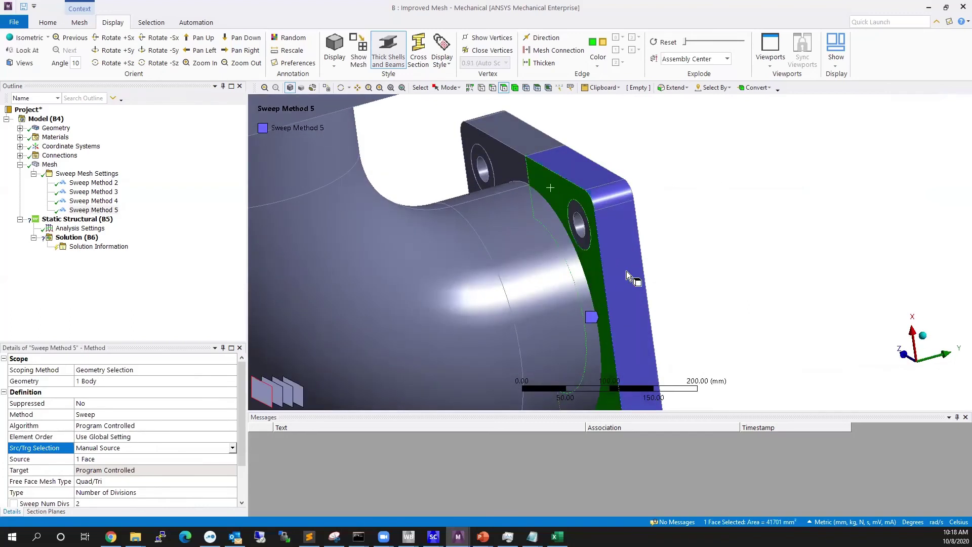
middle_drag(627, 271, 581, 178)
click(582, 172)
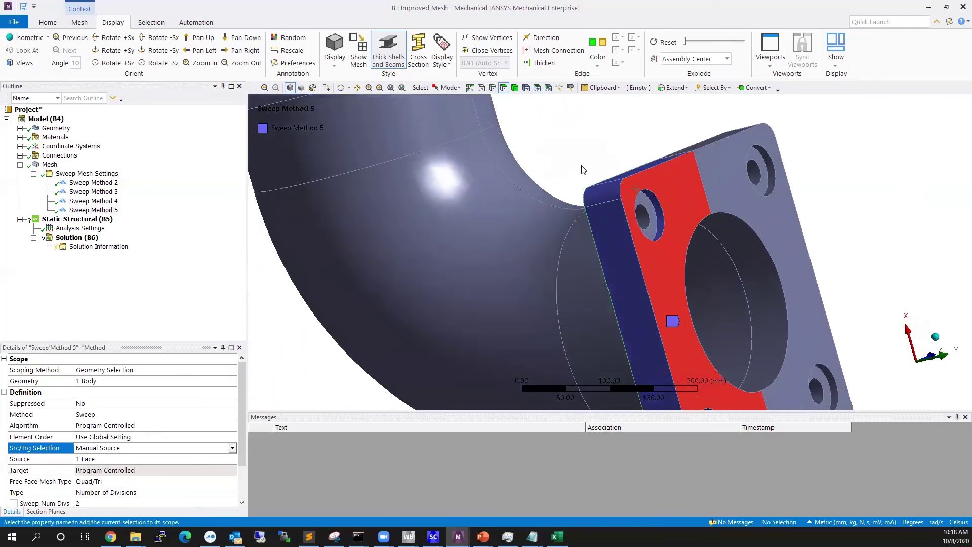
middle_drag(614, 237, 644, 213)
middle_drag(627, 276, 579, 214)
scroll(596, 259, down, 1)
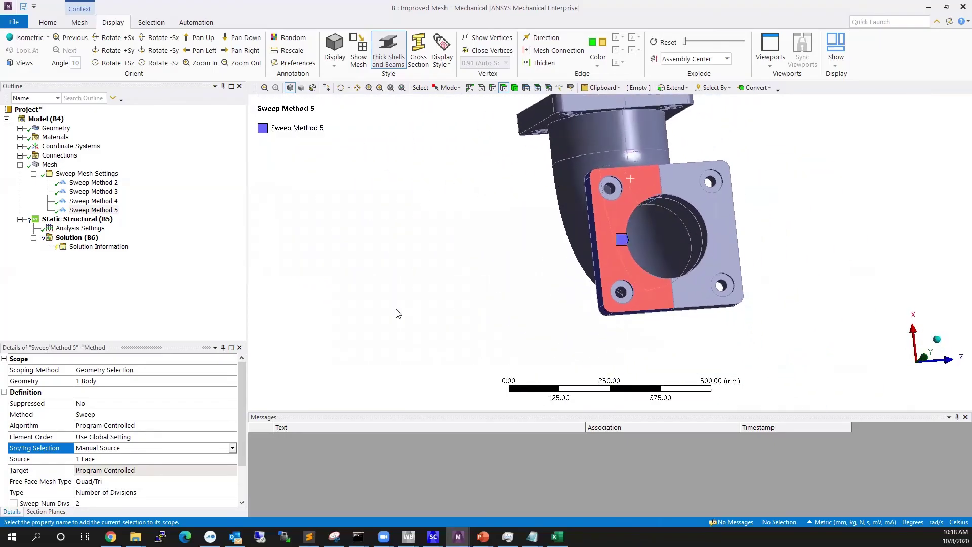
scroll(110, 471, down, 1)
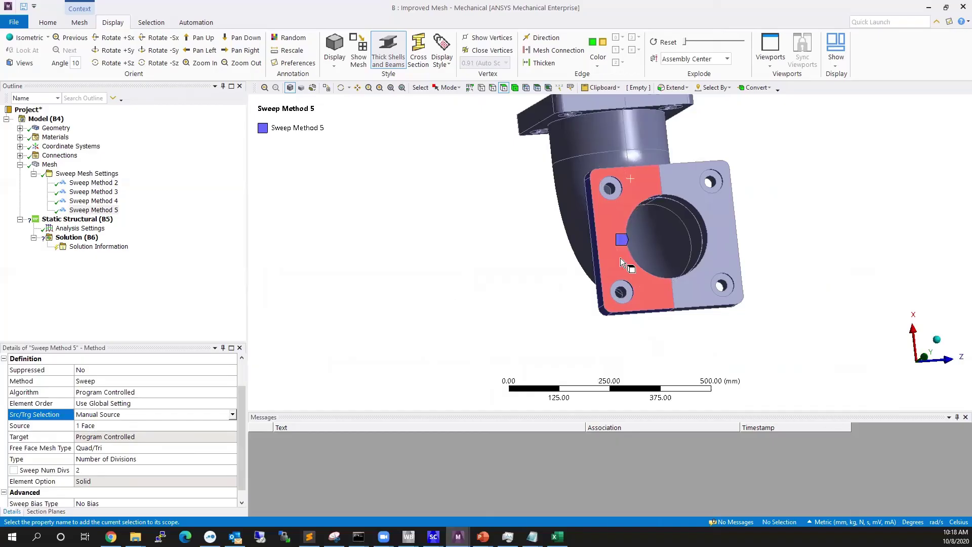
middle_drag(621, 259, 622, 223)
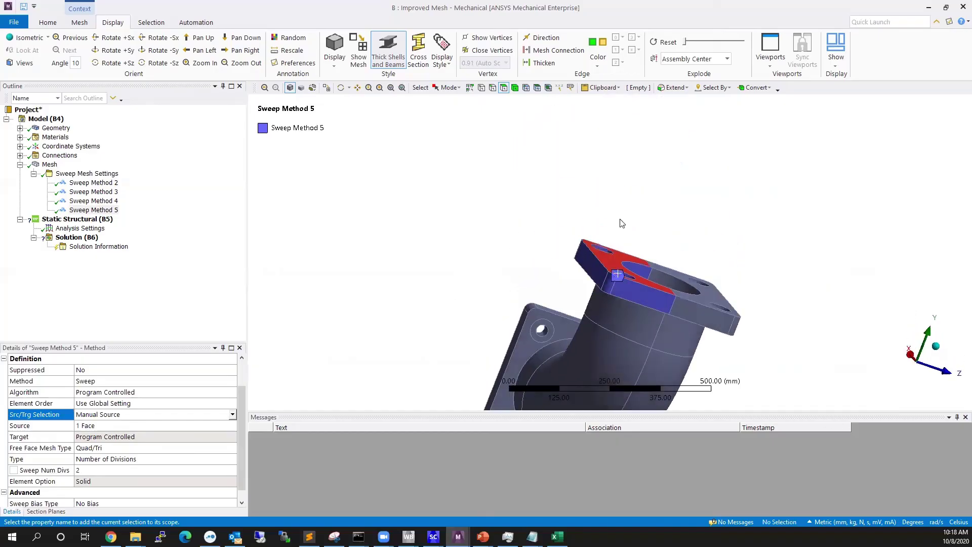
- Show the mesh of the complete elbow and examine both flanges and the pipe bend from several angles
click(49, 164)
middle_drag(567, 298, 570, 321)
scroll(543, 320, down, 5)
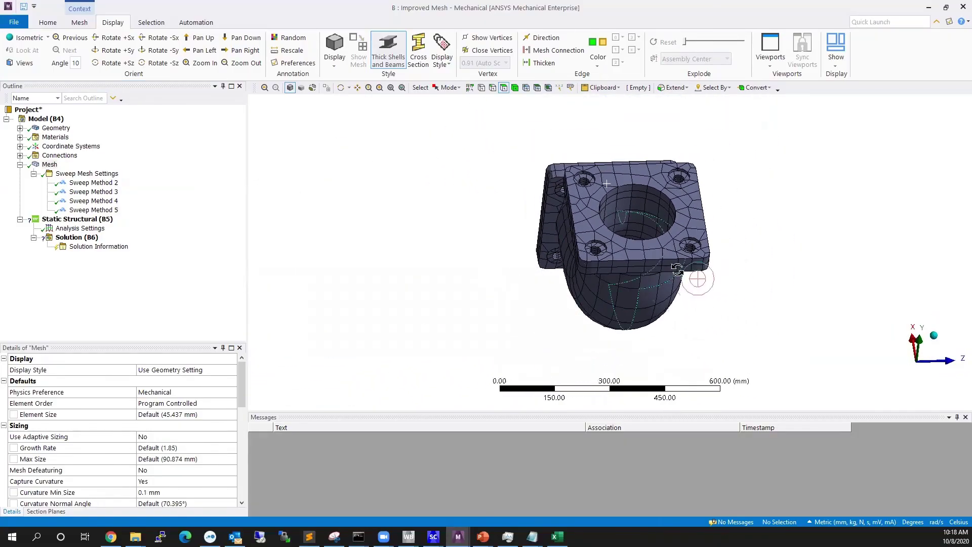
middle_drag(698, 277, 431, 263)
ctrl+middle_drag(938, 284, 728, 253)
scroll(674, 261, down, 1)
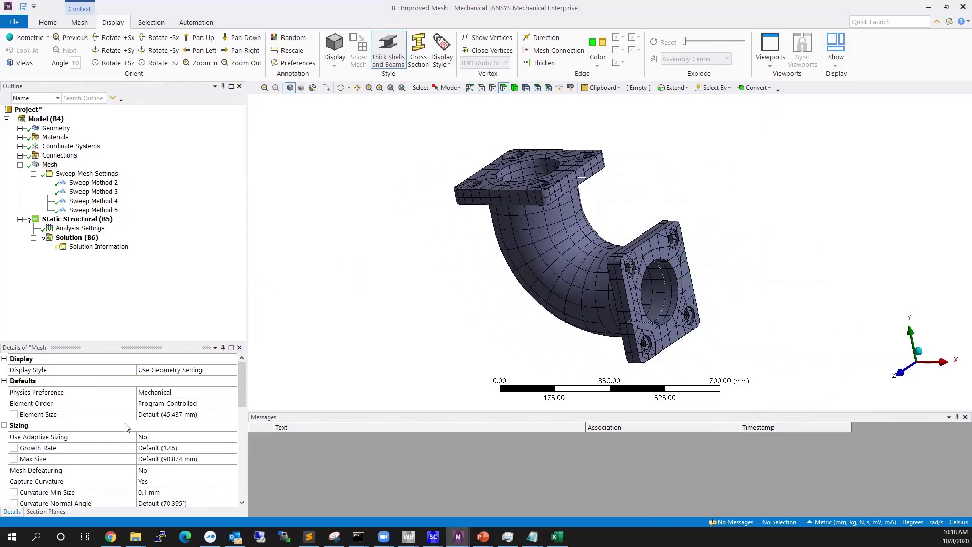
- Set the mesh display style to Element Quality and examine the quality distribution over the flanges and pipe bend
click(218, 370)
double_click(232, 370)
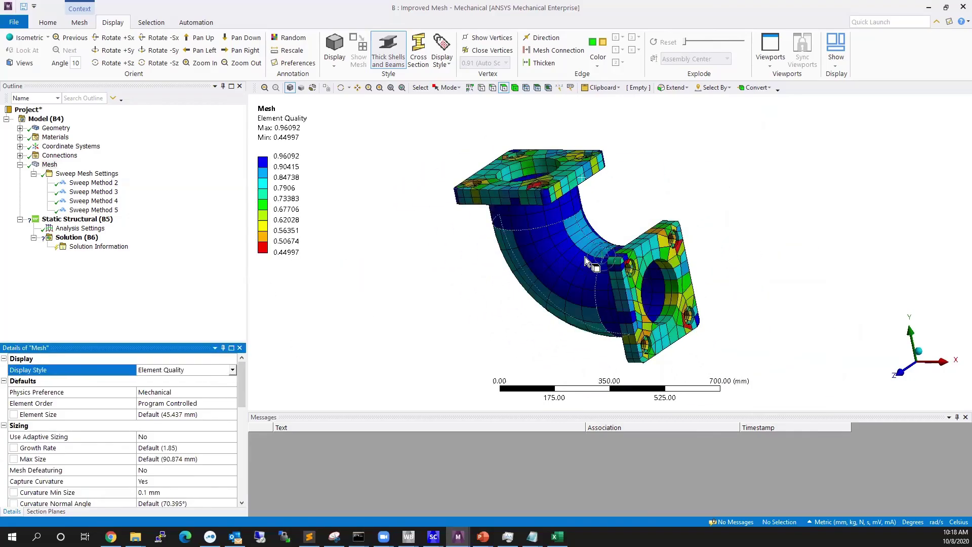
mouse_move(598, 253)
middle_down()
mouse_move(549, 253)
mouse_move(597, 272)
middle_up()
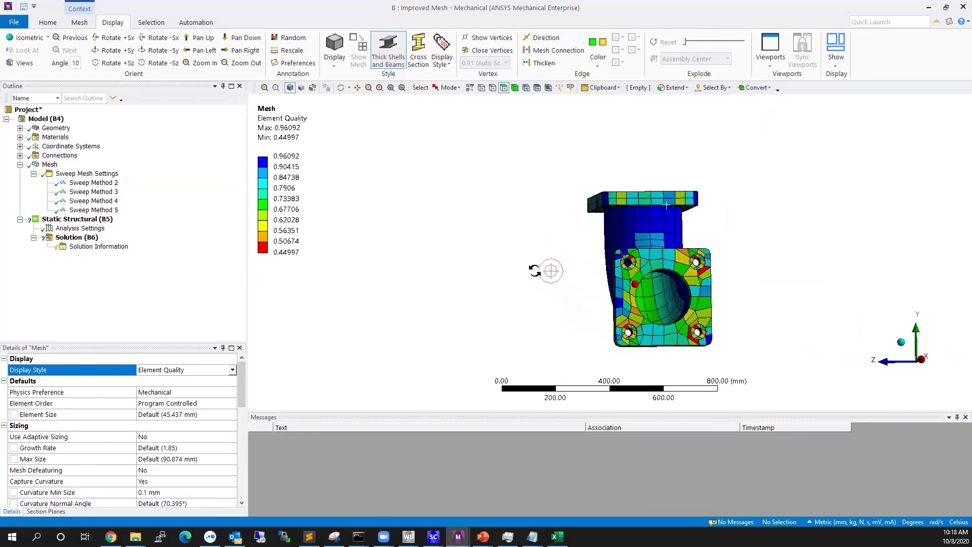
middle_drag(736, 282, 661, 327)
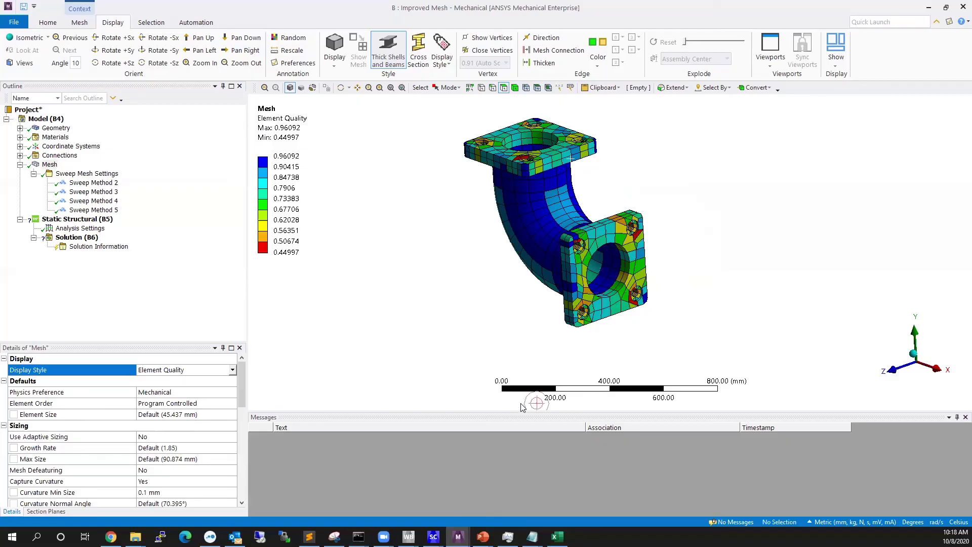
- Restore the mesh display style to Use Geometry Setting and inspect the flange's elements around its central bore
click(227, 371)
click(192, 379)
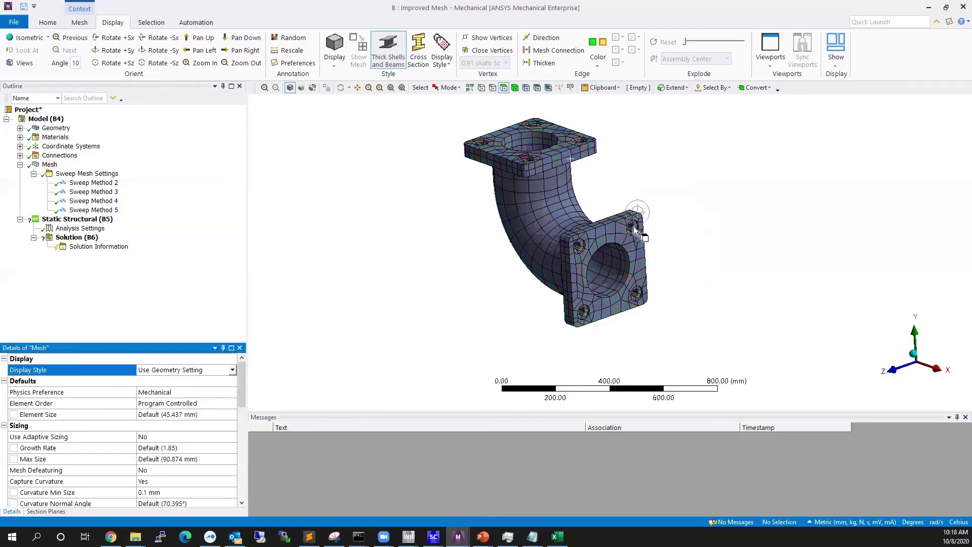
right_drag(638, 241, 579, 306)
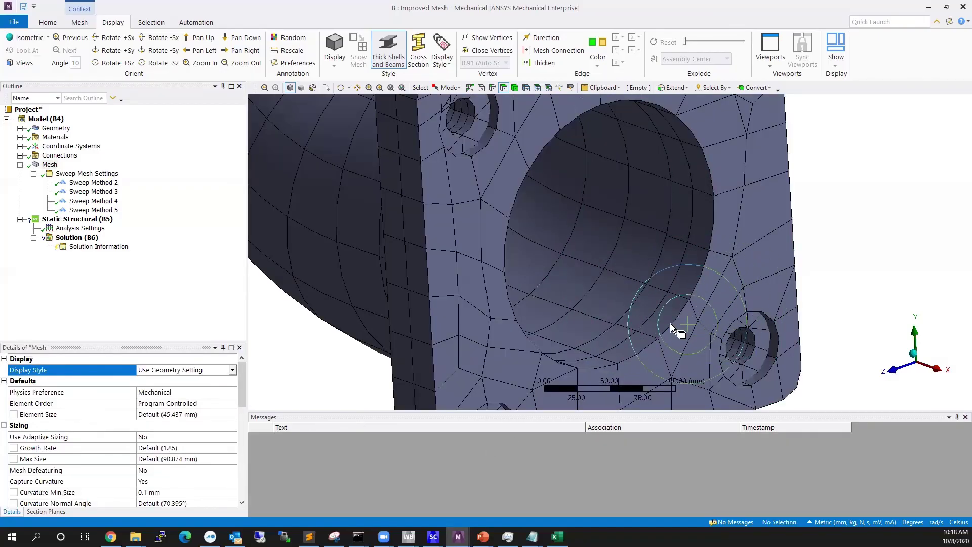
scroll(670, 323, down, 5)
scroll(670, 318, down, 4)
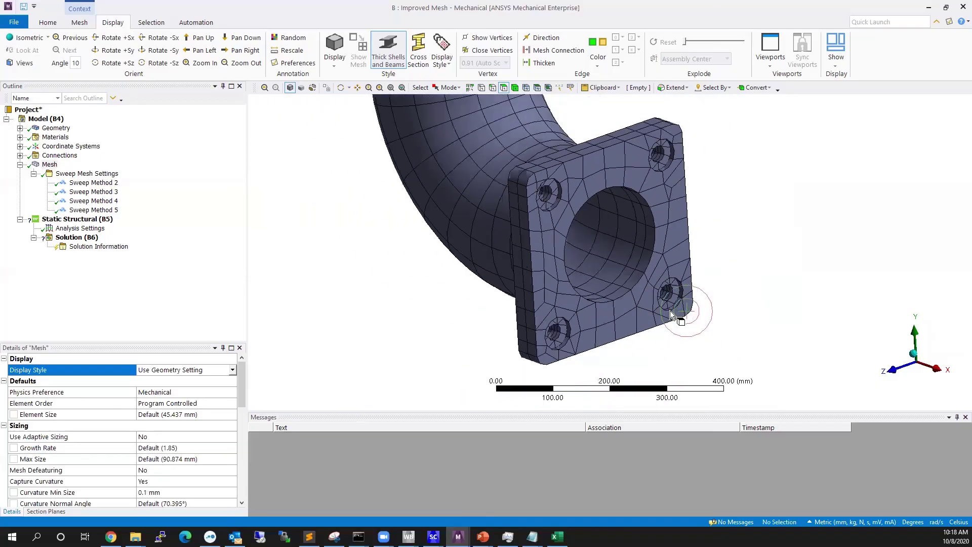
scroll(673, 315, down, 1)
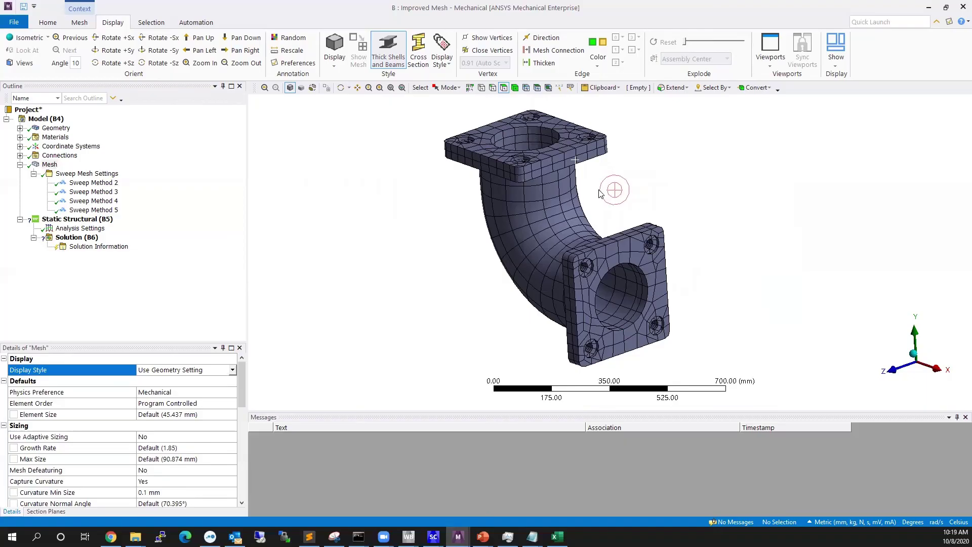
- Examine the flange mesh around the counterbored bolt holes and how it compares with the swept pipe bend
middle_drag(601, 194, 602, 254)
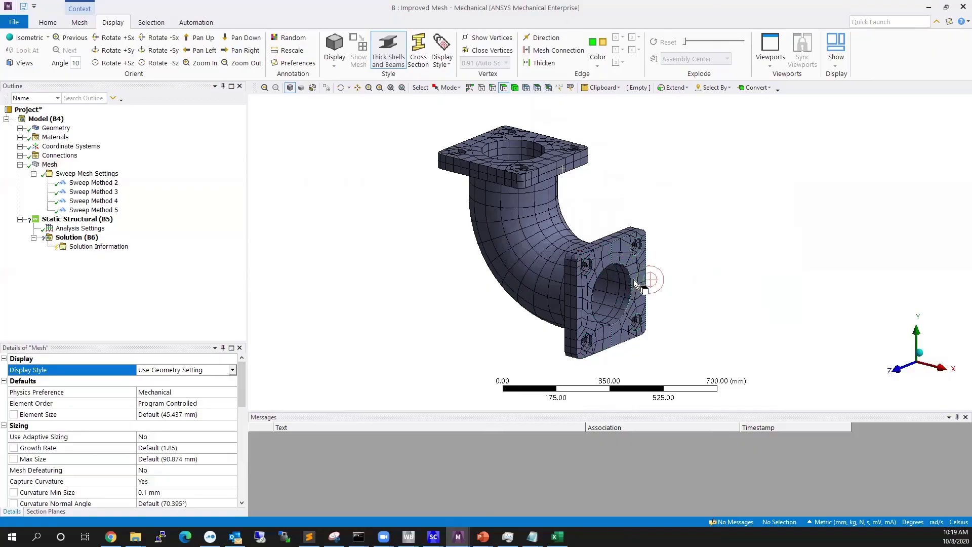
scroll(680, 283, down, 1)
scroll(681, 283, down, 1)
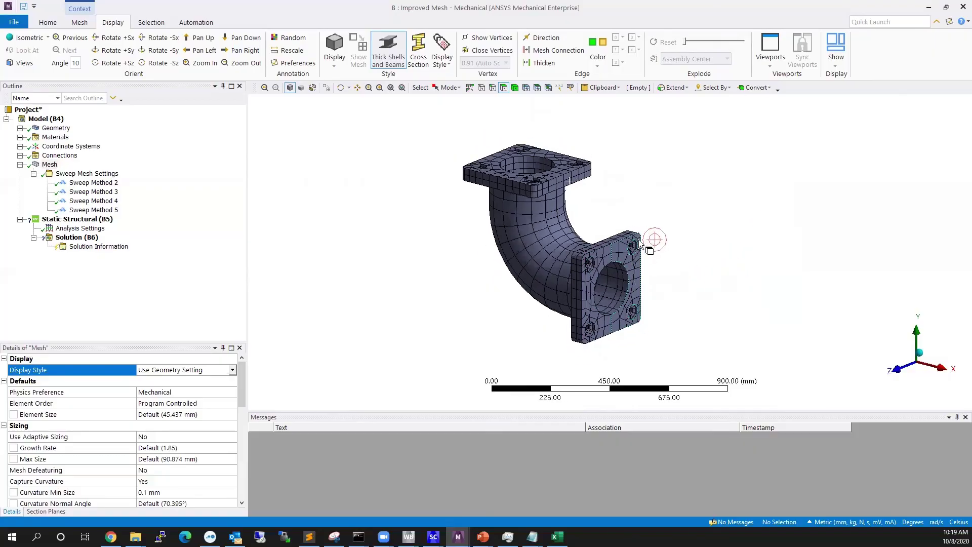
right_drag(639, 239, 649, 254)
scroll(670, 268, down, 5)
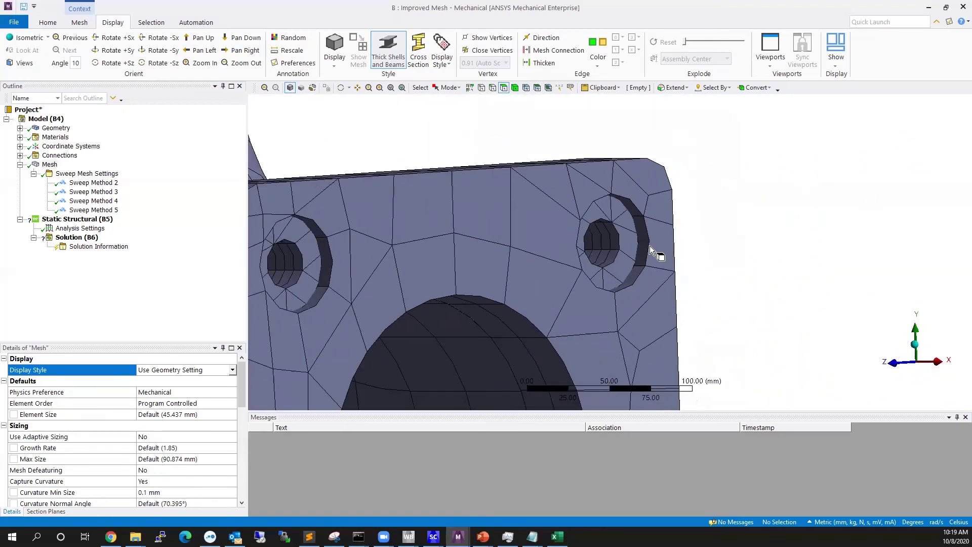
scroll(653, 248, down, 3)
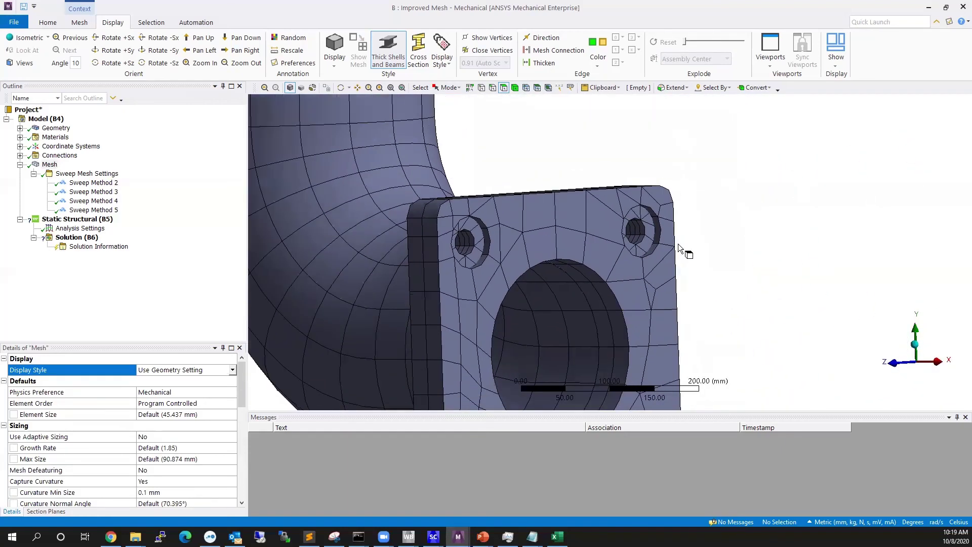
middle_drag(664, 239, 657, 244)
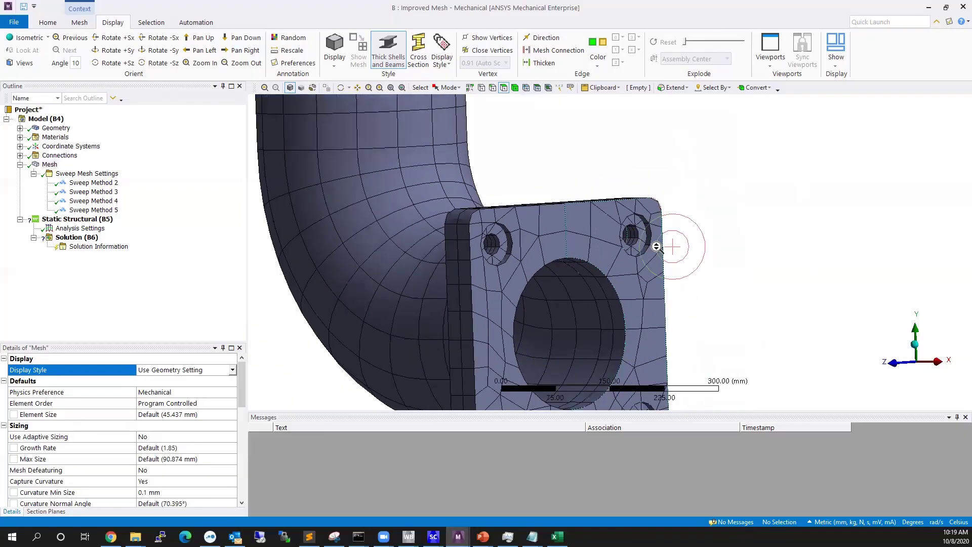
scroll(627, 284, down, 2)
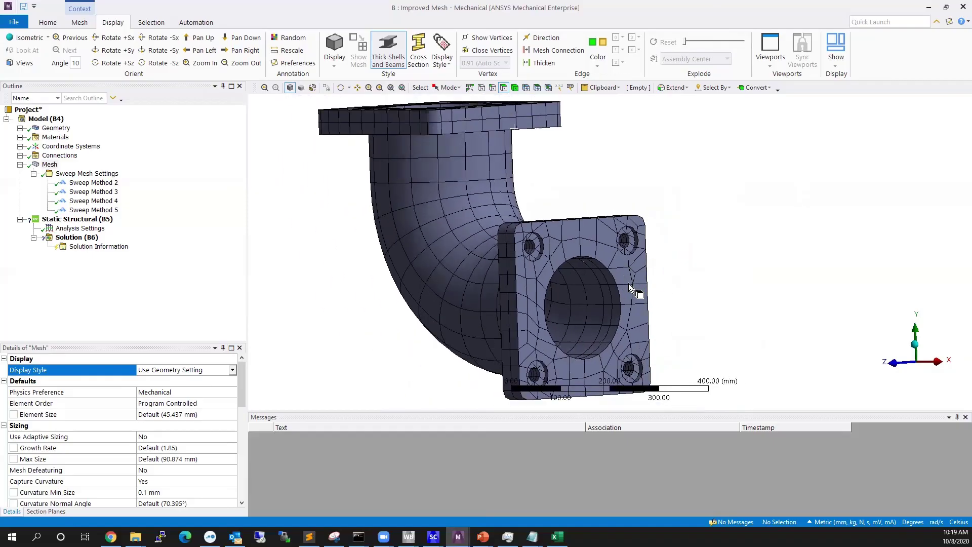
scroll(628, 284, down, 2)
middle_drag(607, 262, 611, 278)
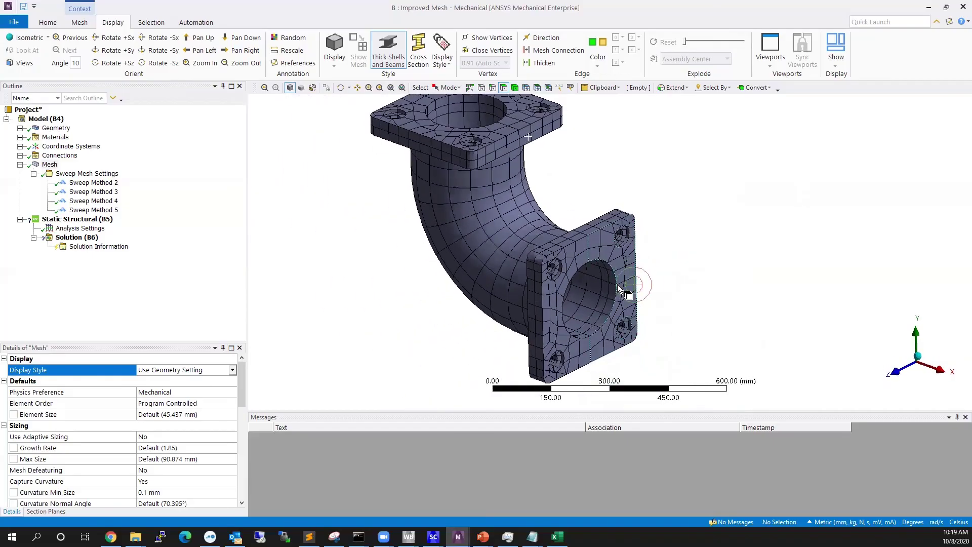
scroll(614, 268, down, 3)
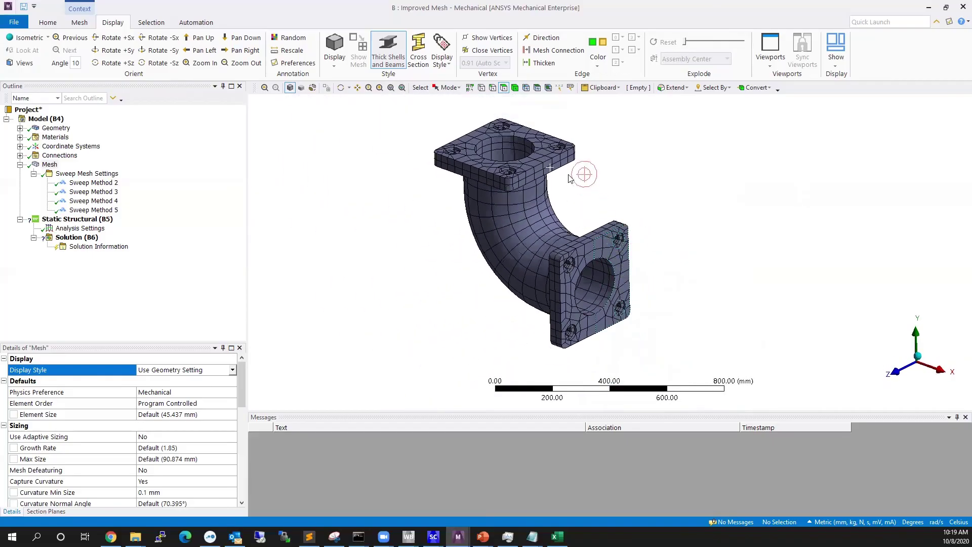